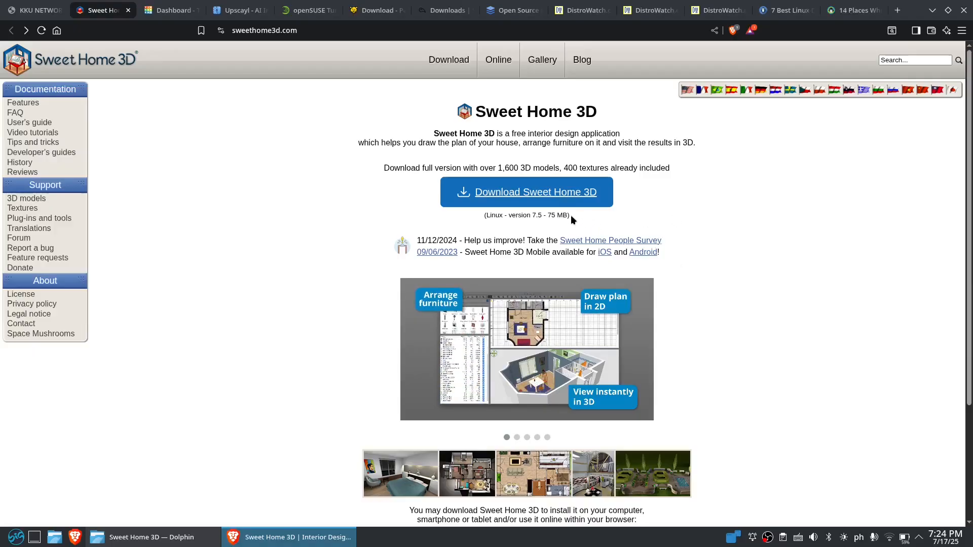
Examine the Sweet Home 3D homepage and its download information
{"action": "left_click_drag", "start_coordinate": [570, 215], "coordinate": [473, 216]}
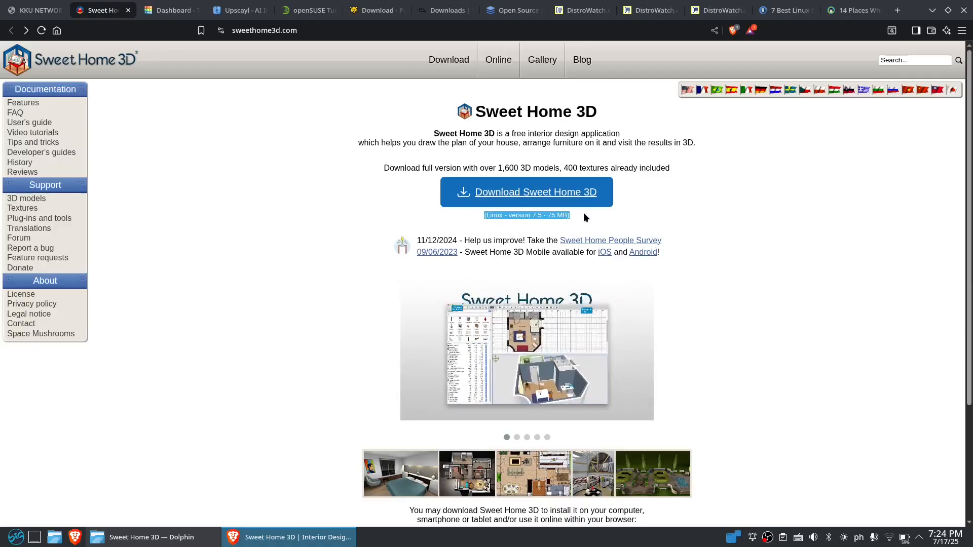
{"action": "left_click", "coordinate": [704, 211]}
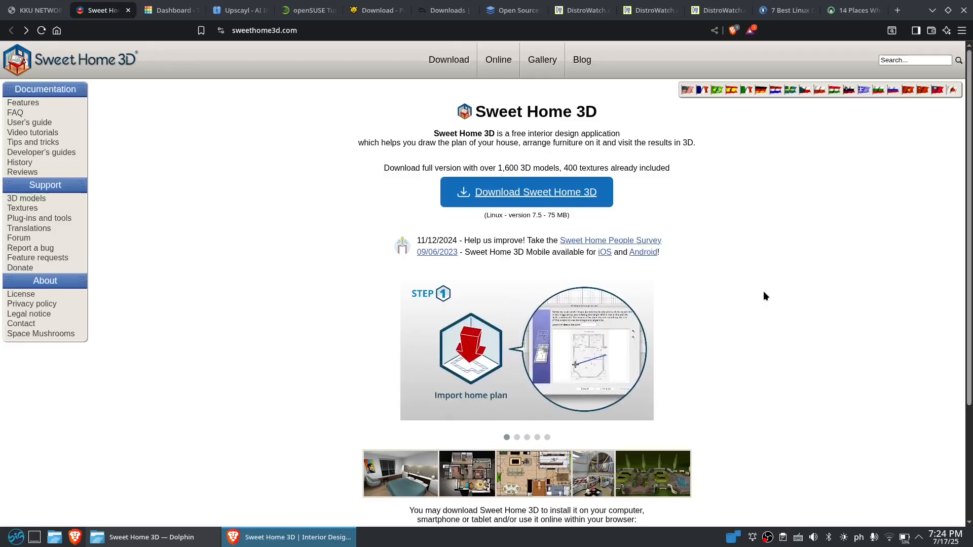
{"action": "scroll", "coordinate": [765, 290], "scroll_direction": "down", "scroll_amount": 3}
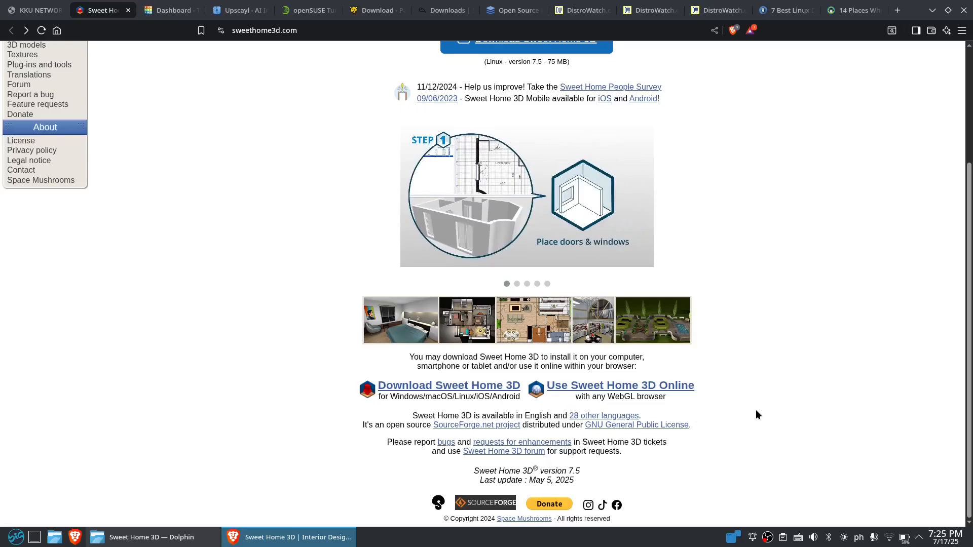
{"action": "scroll", "coordinate": [748, 400], "scroll_direction": "up", "scroll_amount": 3}
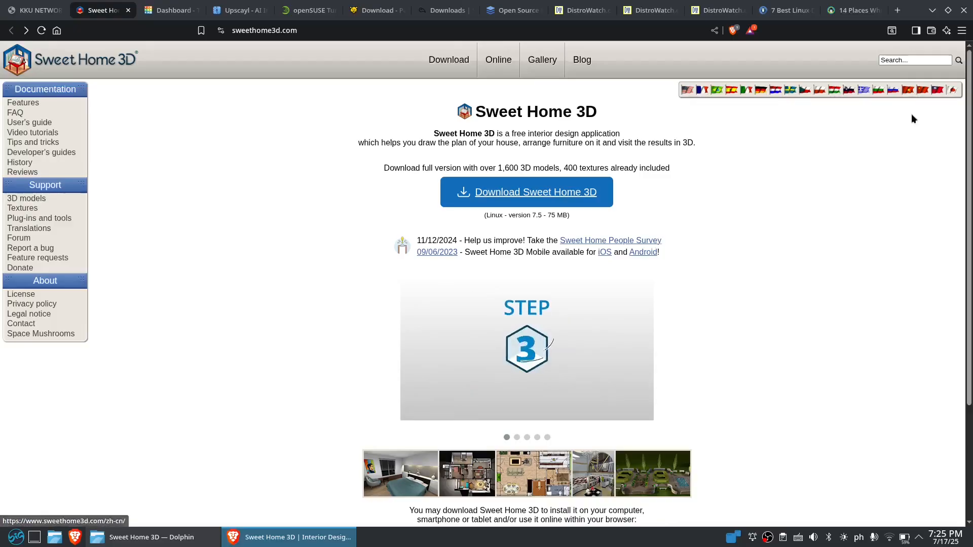
Open the site's Download page and scroll through the installer options
{"action": "left_click", "coordinate": [448, 62]}
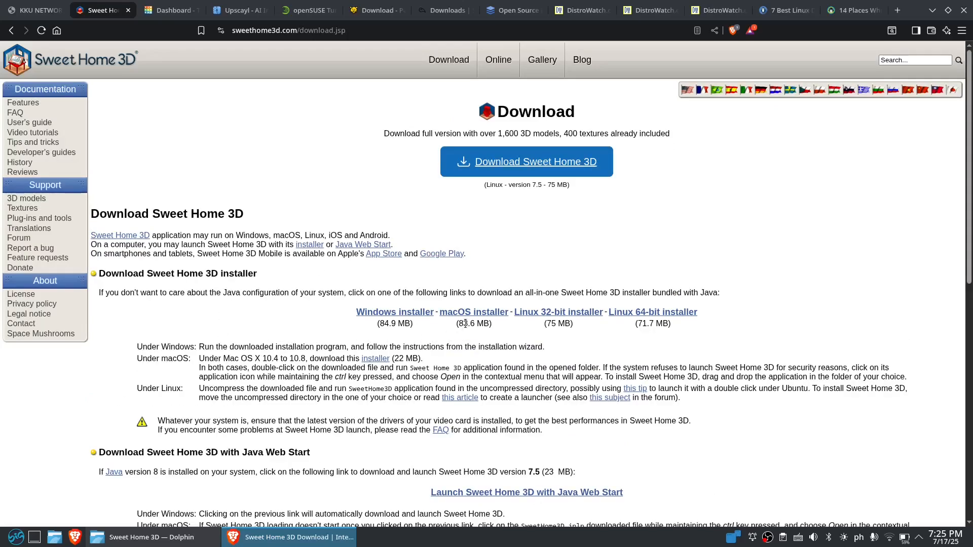
{"action": "scroll", "coordinate": [563, 348], "scroll_direction": "down", "scroll_amount": 5}
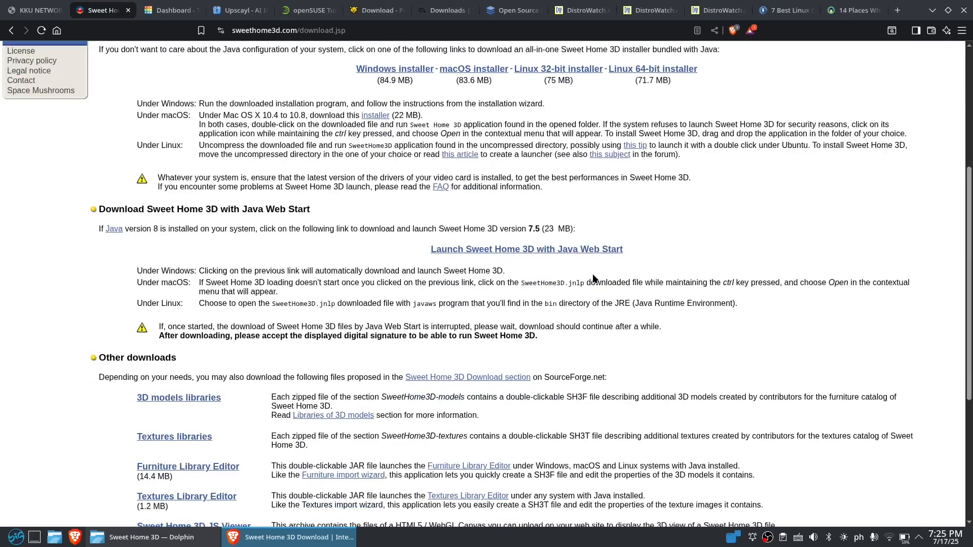
{"action": "scroll", "coordinate": [592, 278], "scroll_direction": "up", "scroll_amount": 5}
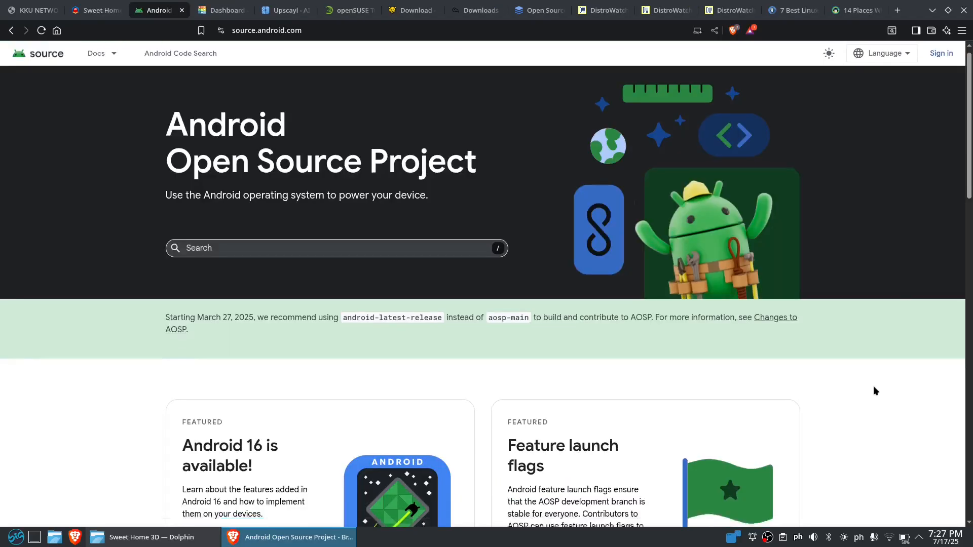
Browse the Android Open Source Project site and open its Architecture overview
{"action": "scroll", "coordinate": [873, 384], "scroll_direction": "down", "scroll_amount": 2}
{"action": "scroll", "coordinate": [873, 383], "scroll_direction": "down", "scroll_amount": 12}
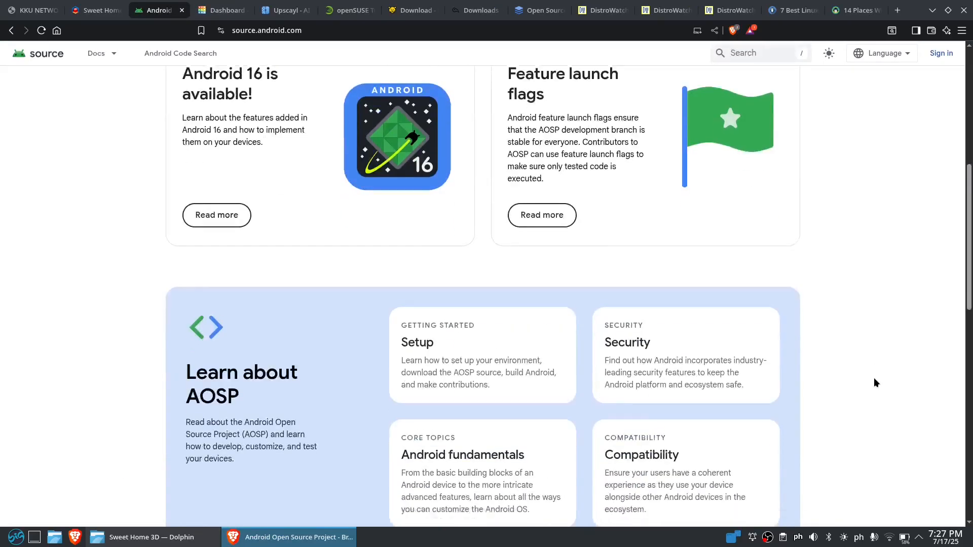
{"action": "scroll", "coordinate": [873, 377], "scroll_direction": "down", "scroll_amount": 4}
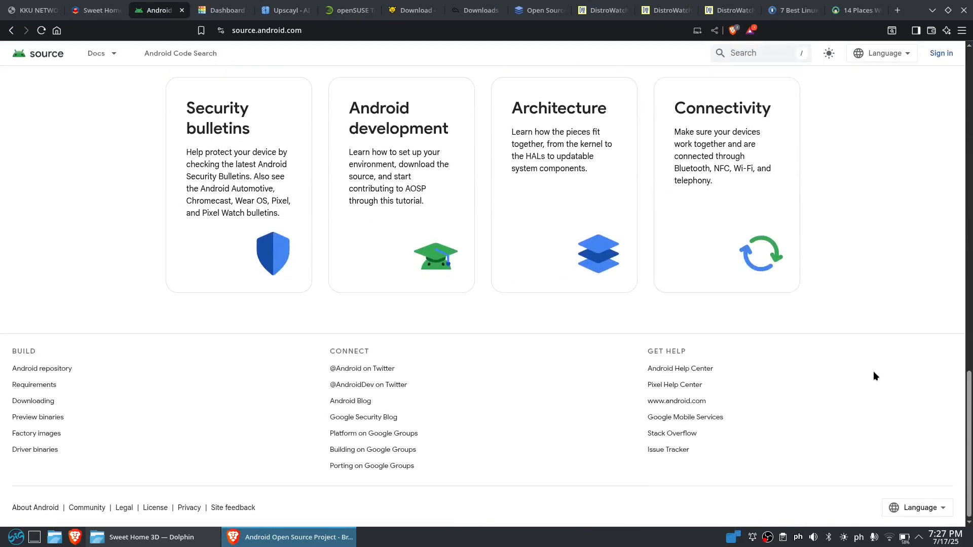
{"action": "left_click", "coordinate": [585, 247]}
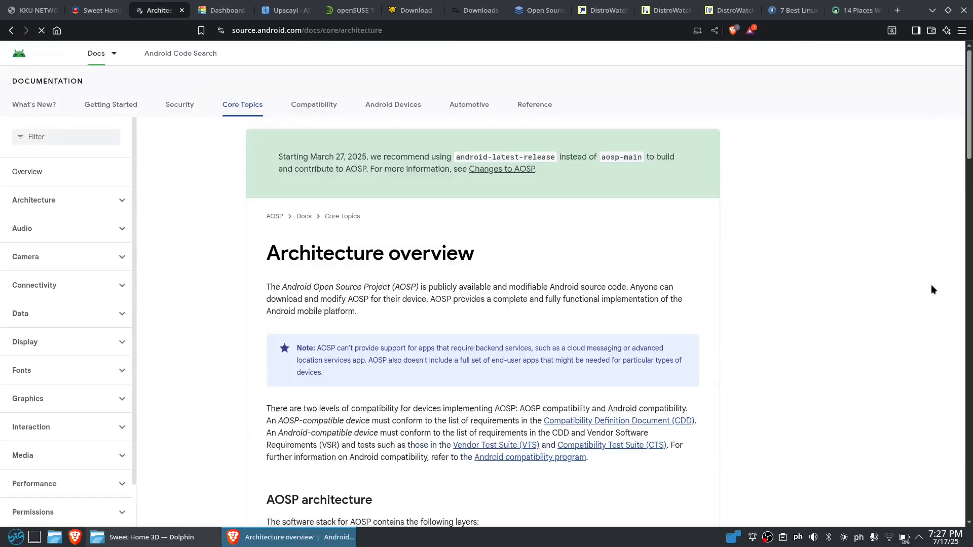
{"action": "scroll", "coordinate": [800, 298], "scroll_direction": "down", "scroll_amount": 8}
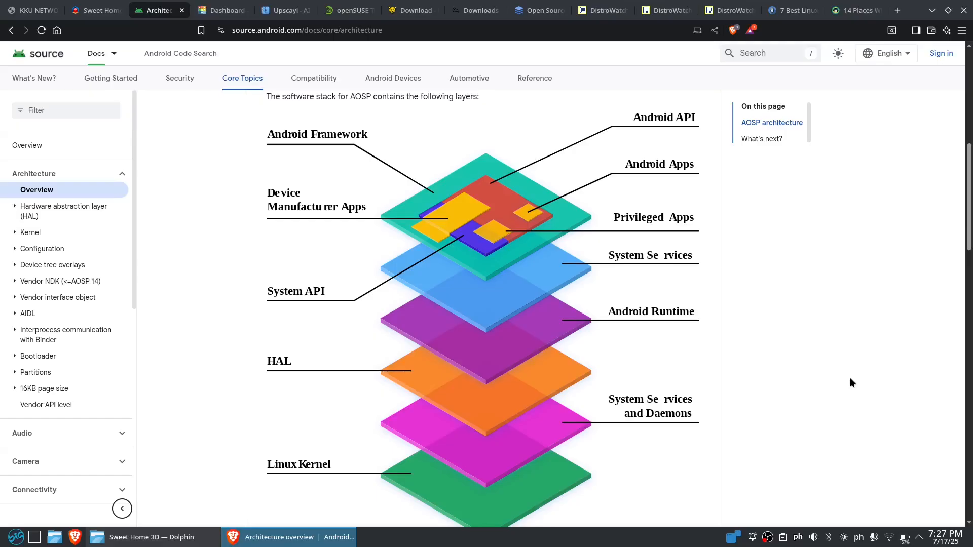
Return to the Sweet Home 3D download page and highlight its introductory text
{"action": "left_click", "coordinate": [96, 10]}
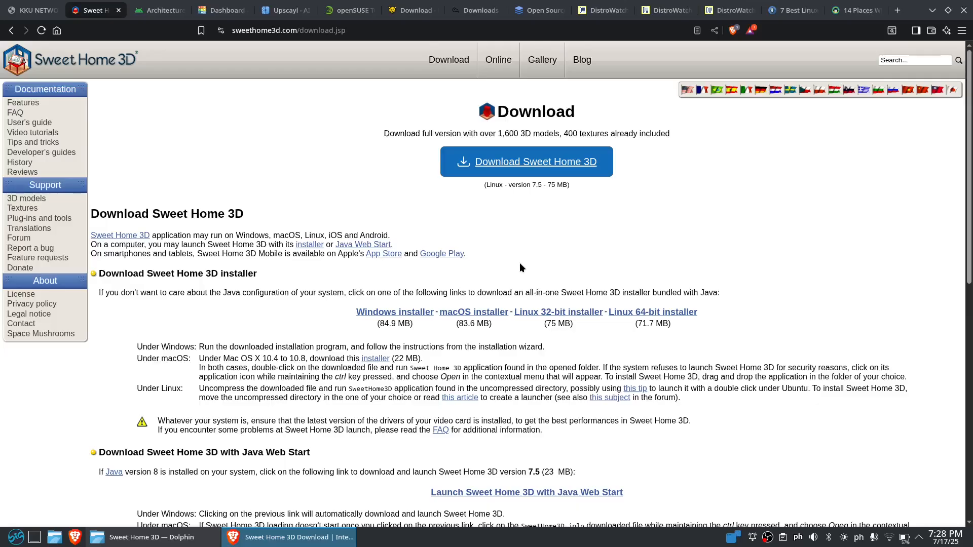
{"action": "left_click_drag", "start_coordinate": [90, 251], "coordinate": [478, 260]}
{"action": "left_click", "coordinate": [502, 257]}
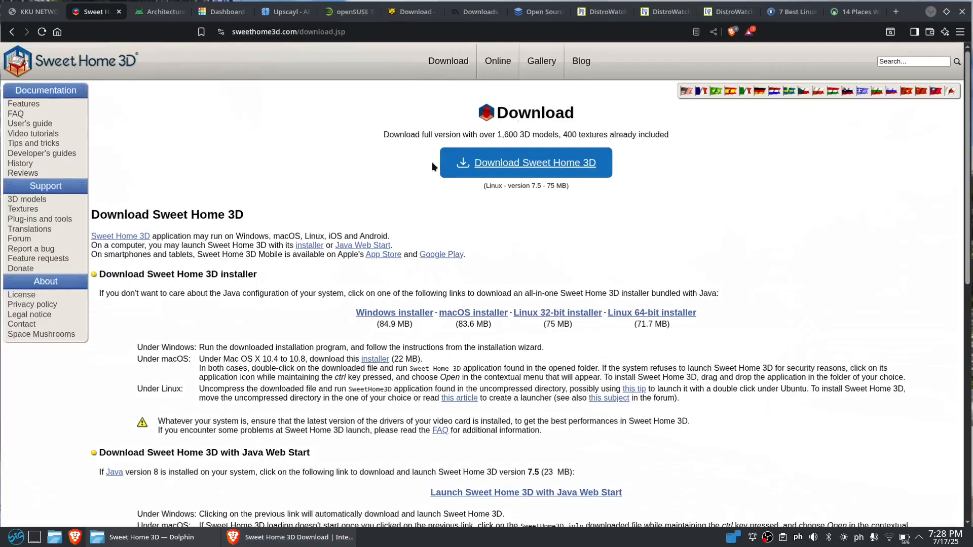
Open Big Store and search for sweet home 3d
{"action": "key", "text": "super"}
{"action": "left_click", "coordinate": [122, 135]}
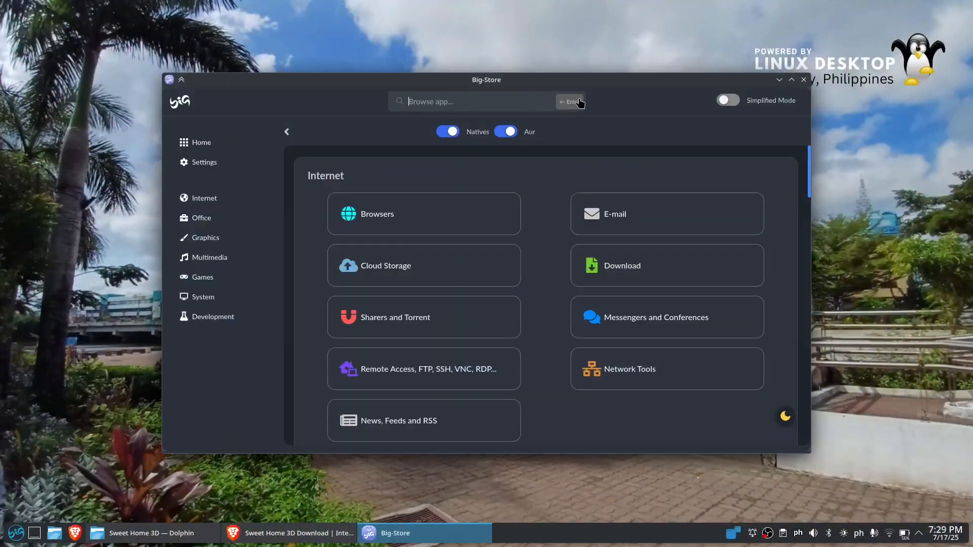
{"action": "left_click", "coordinate": [427, 109]}
{"action": "type", "text": "sweet"}
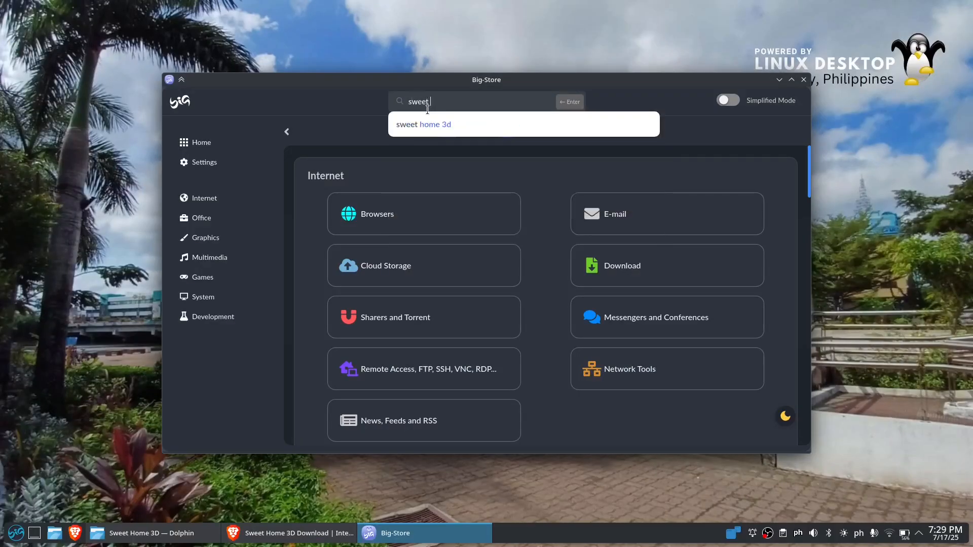
{"action": "type", "text": " home 3d"}
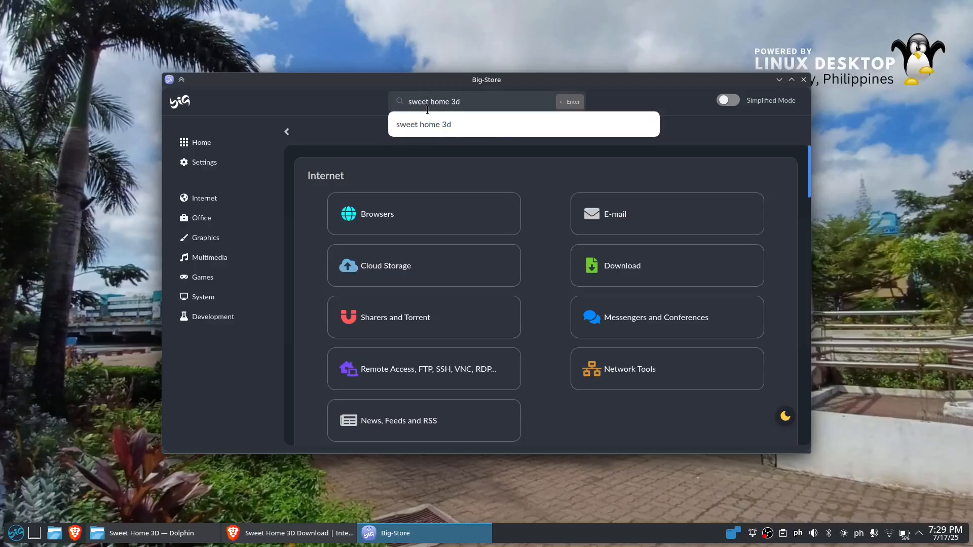
{"action": "left_click", "coordinate": [397, 123]}
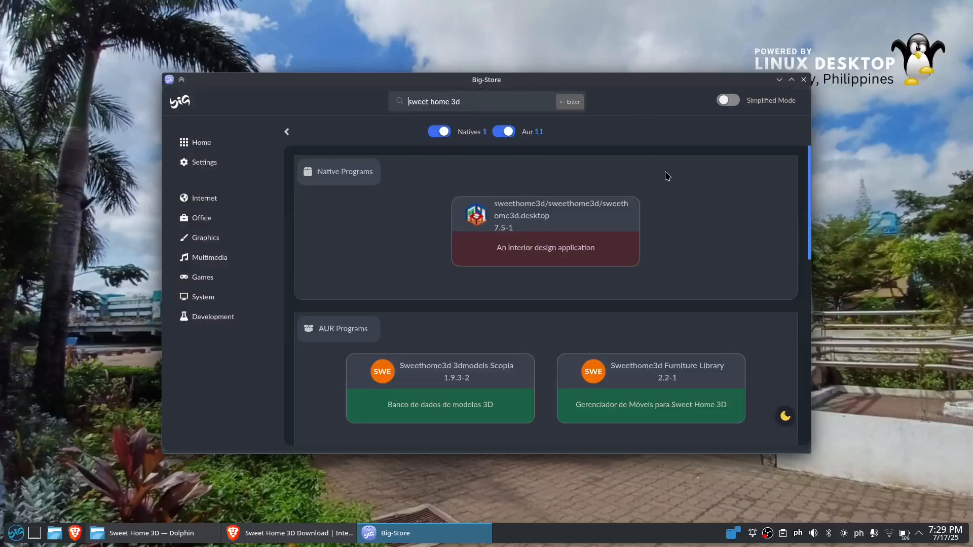
Open the sweethome3d package details and review its information
{"action": "left_click", "coordinate": [608, 218]}
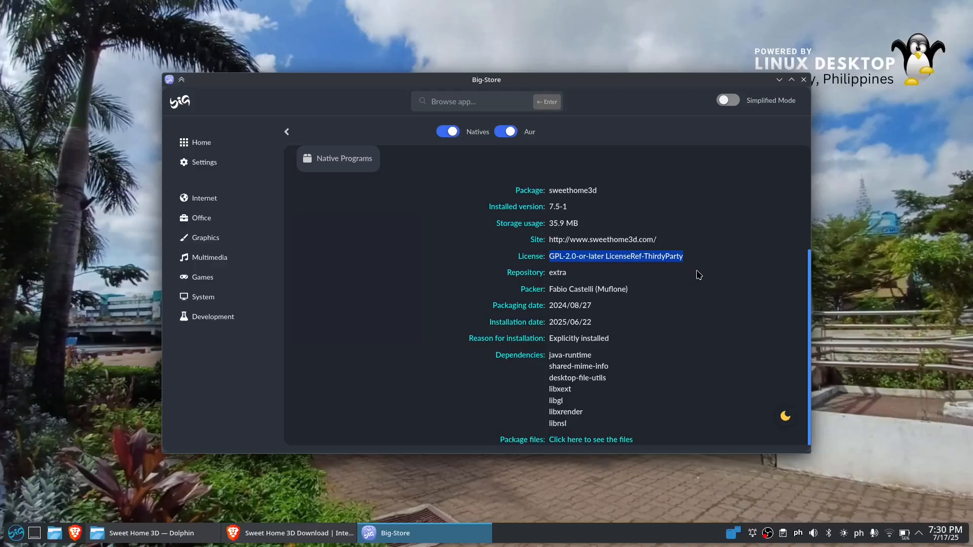
{"action": "left_click", "coordinate": [704, 313]}
{"action": "scroll", "coordinate": [706, 312], "scroll_direction": "up", "scroll_amount": 3}
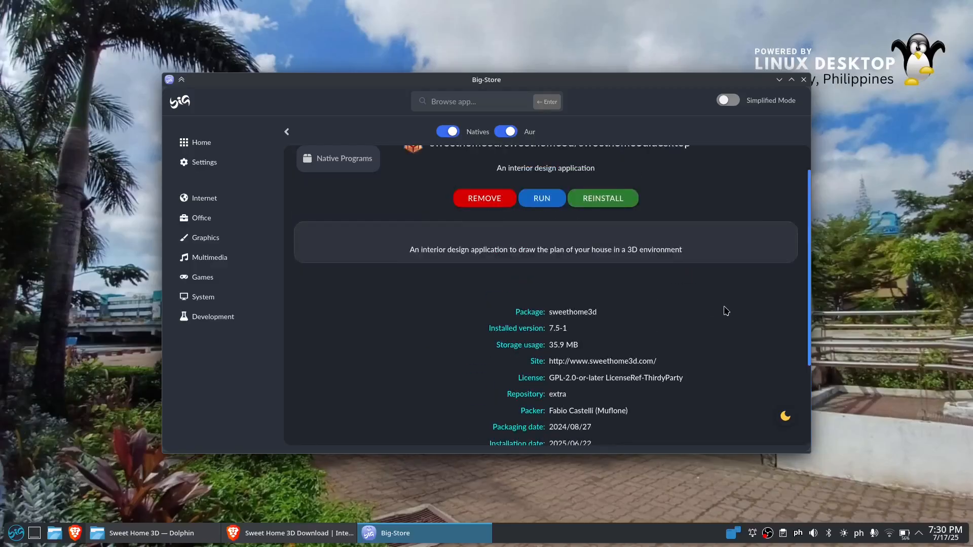
{"action": "scroll", "coordinate": [750, 362], "scroll_direction": "up", "scroll_amount": 1}
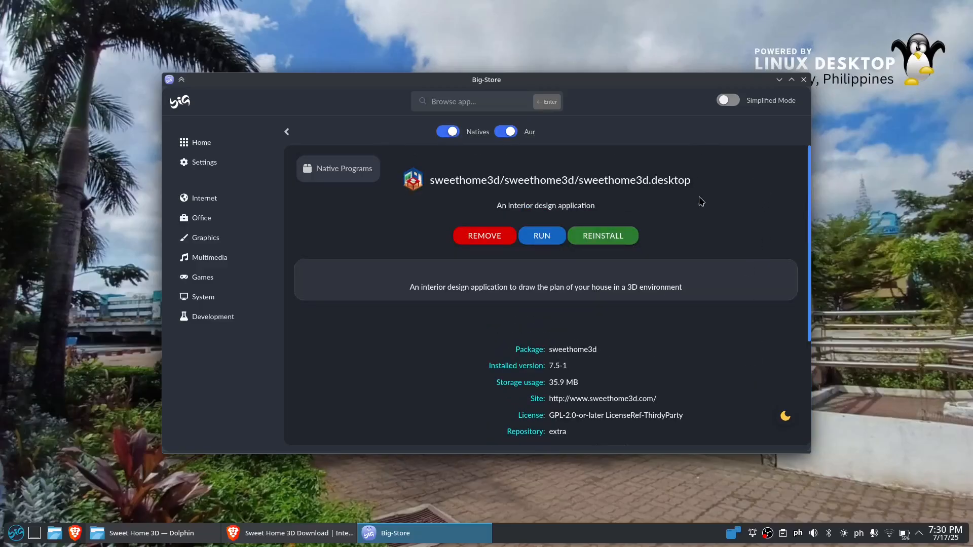
Close Big Store and launch Sweet Home 3D from the application menu
{"action": "left_click", "coordinate": [802, 81]}
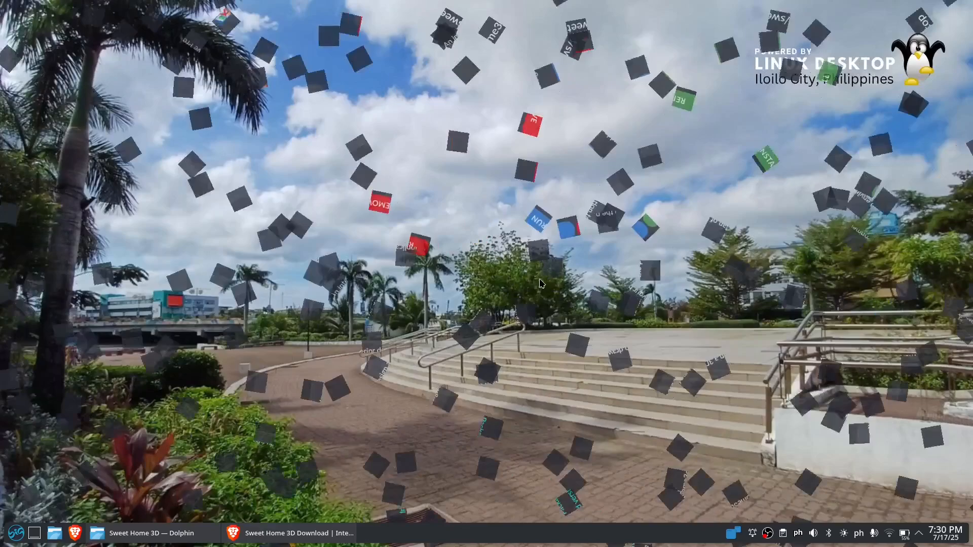
{"action": "left_click", "coordinate": [16, 532]}
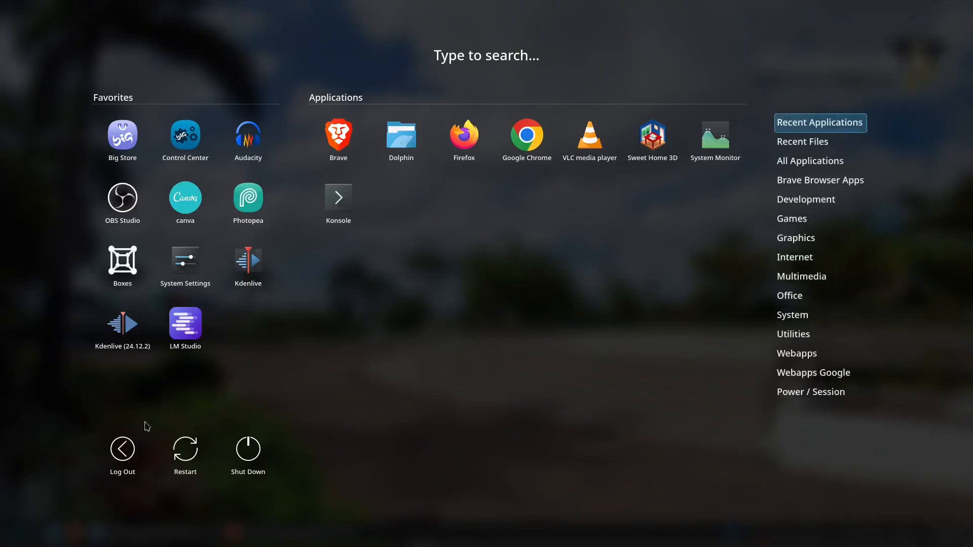
{"action": "left_click", "coordinate": [653, 142]}
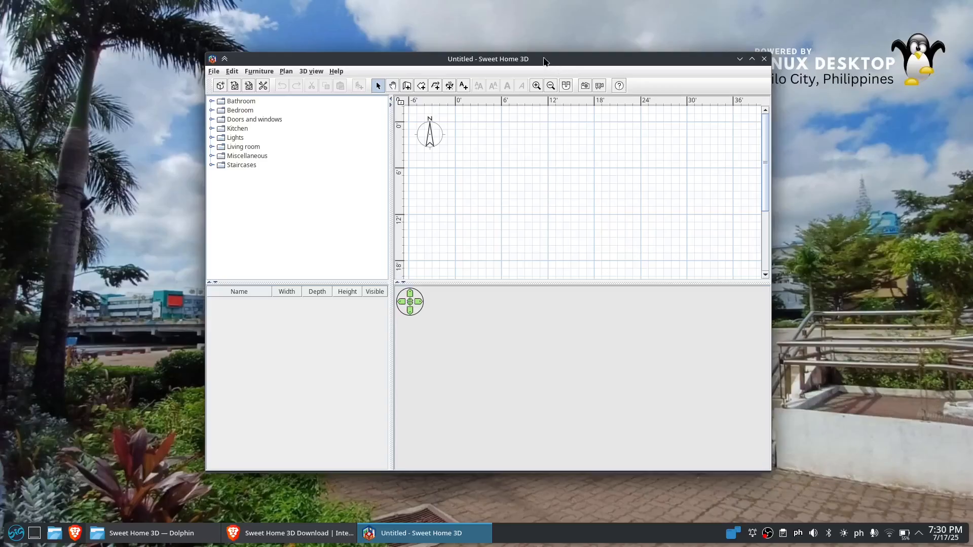
Move the Sweet Home 3D window and maximize it
{"action": "left_click_drag", "start_coordinate": [552, 63], "coordinate": [516, 49]}
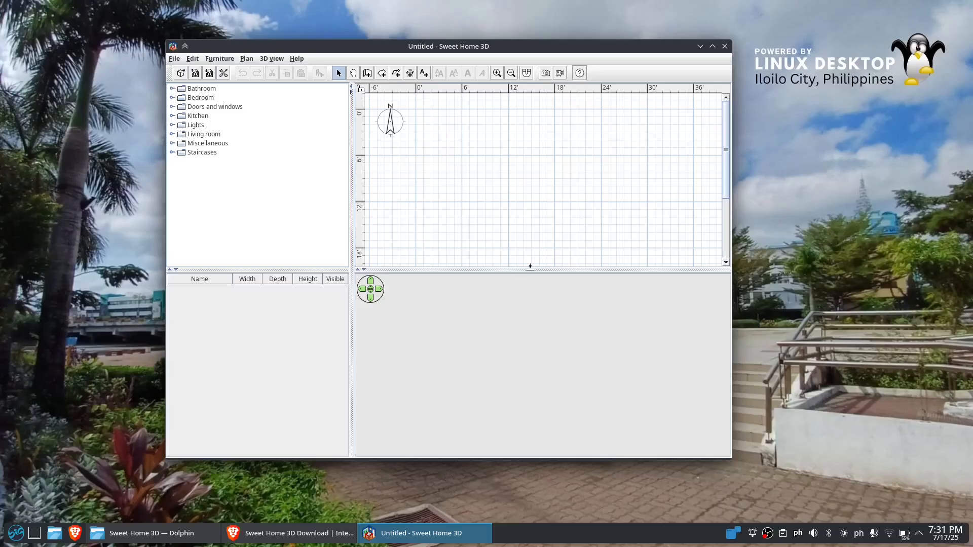
{"action": "double_click", "coordinate": [613, 49]}
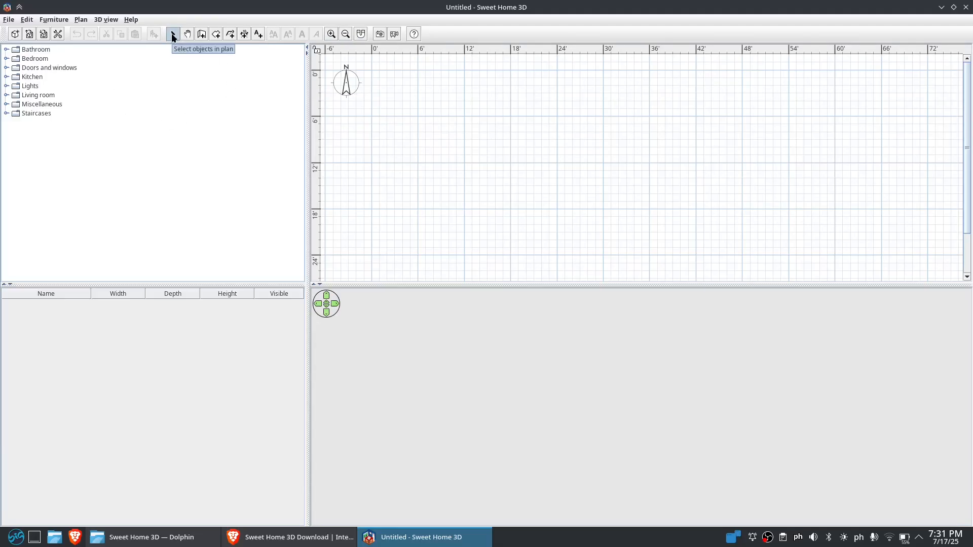
Try panning the plan and view its context menu
{"action": "left_click", "coordinate": [172, 34]}
{"action": "left_click", "coordinate": [187, 34]}
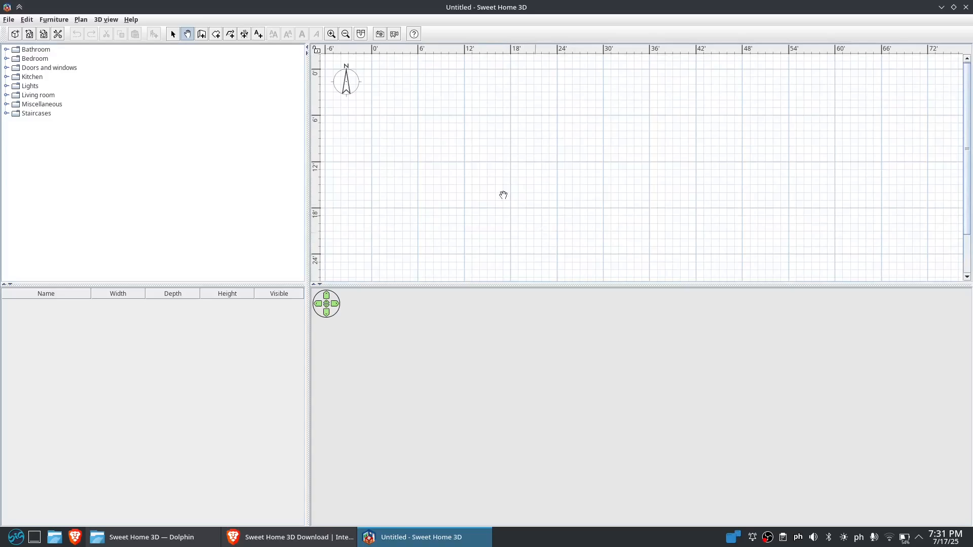
{"action": "left_click_drag", "start_coordinate": [503, 195], "coordinate": [456, 209]}
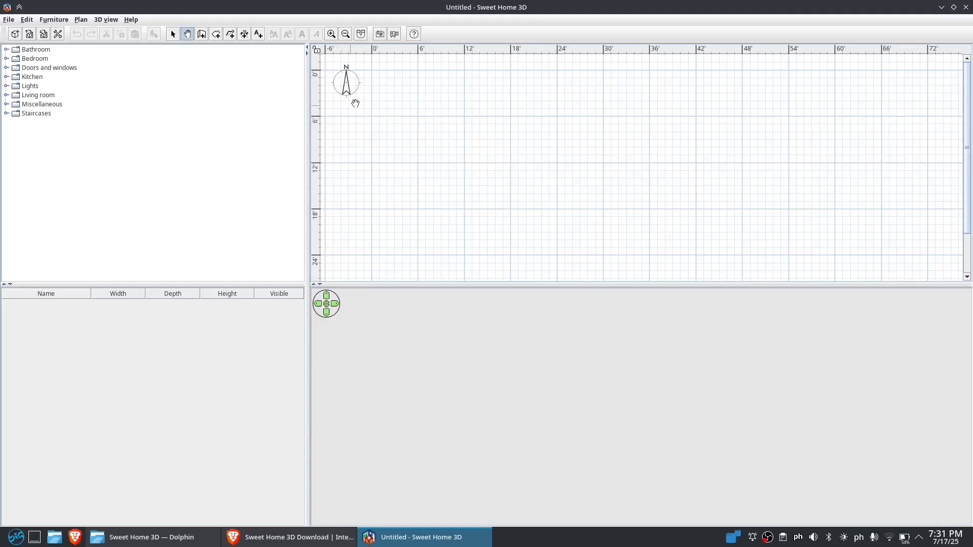
{"action": "left_click_drag", "start_coordinate": [347, 68], "coordinate": [349, 90]}
{"action": "right_click", "coordinate": [344, 88]}
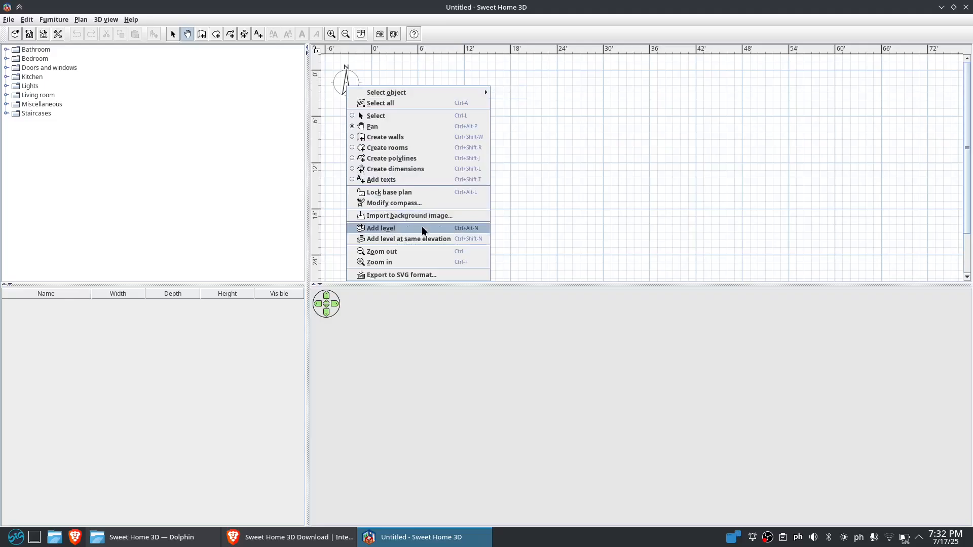
{"action": "left_click", "coordinate": [239, 110]}
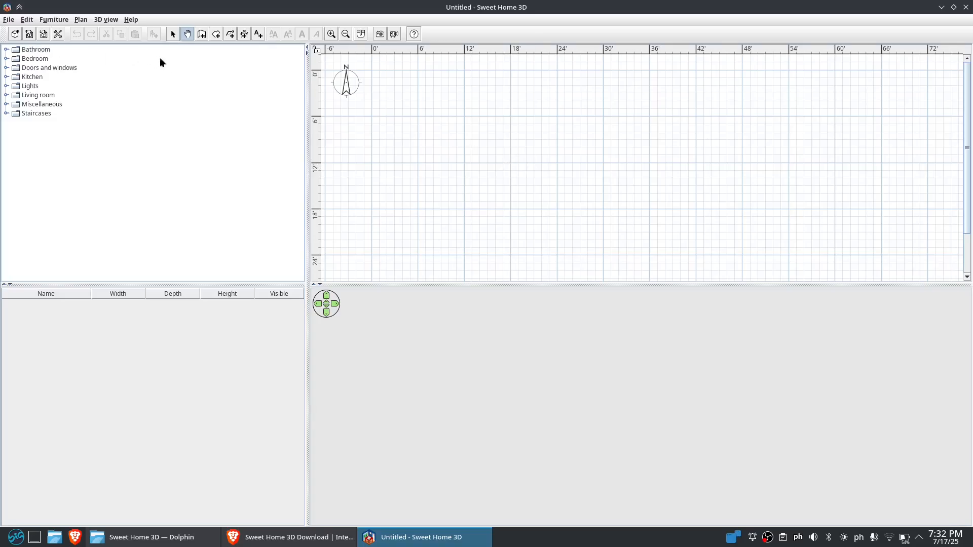
Draw four walls forming a rectangle about 36 ft by 24 ft starting at the plan origin
{"action": "left_click", "coordinate": [201, 34]}
{"action": "left_click", "coordinate": [372, 70]}
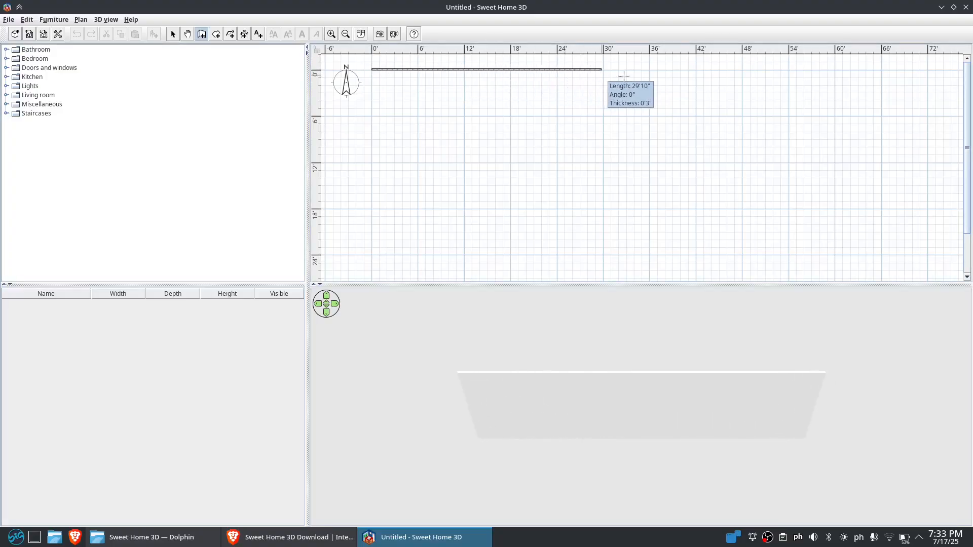
{"action": "left_click", "coordinate": [648, 69]}
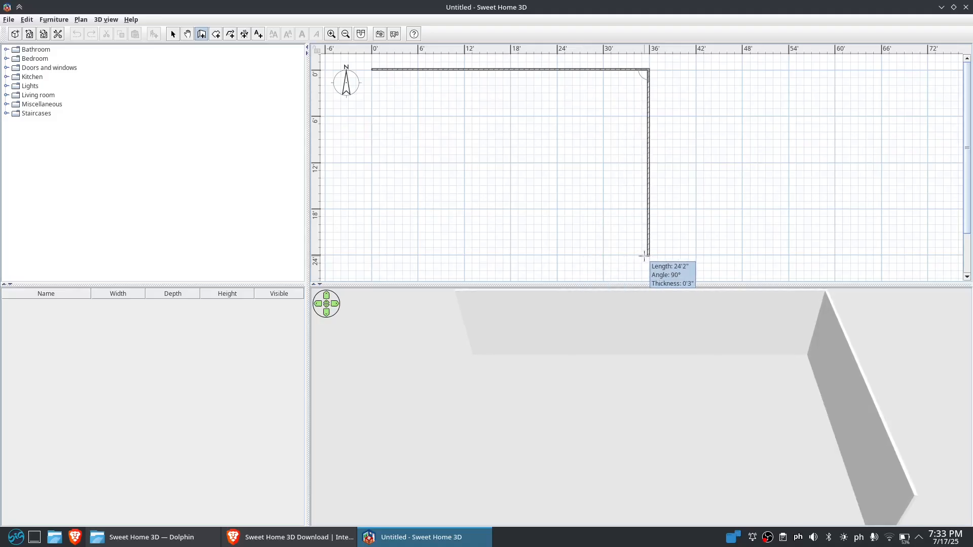
{"action": "left_click", "coordinate": [645, 255]}
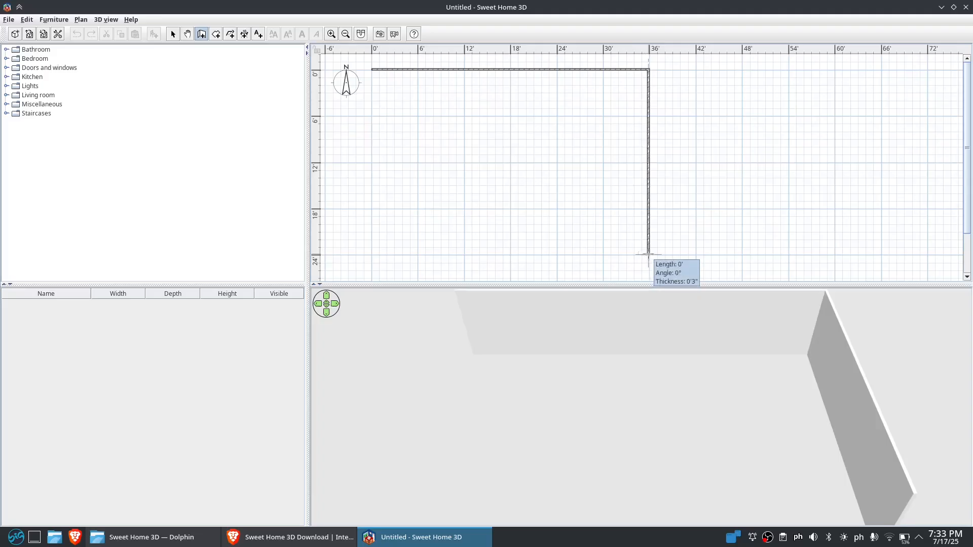
{"action": "double_click", "coordinate": [370, 253]}
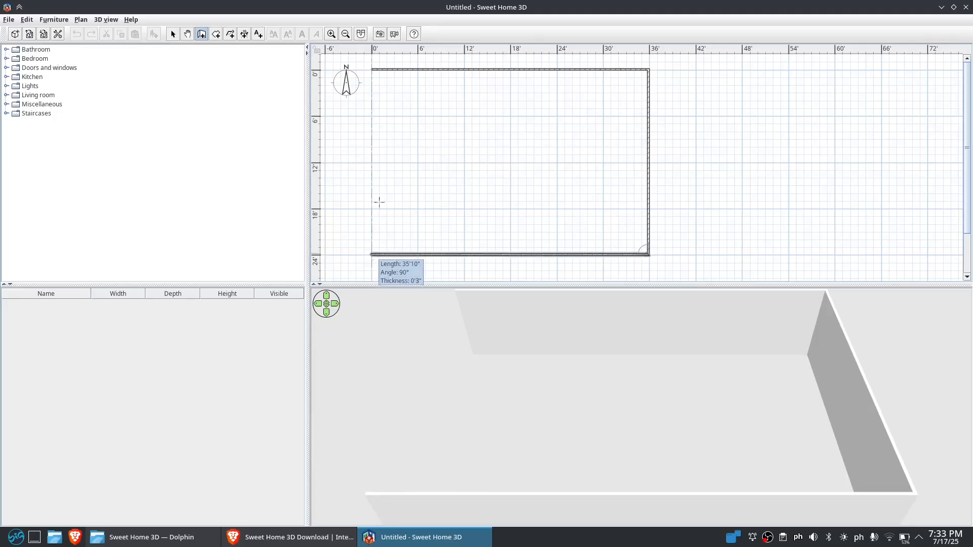
{"action": "double_click", "coordinate": [373, 68]}
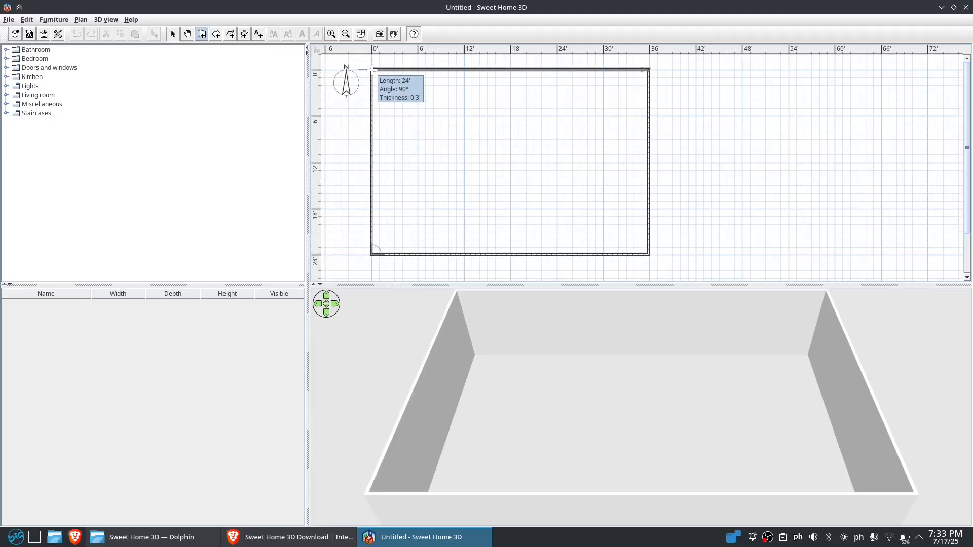
{"action": "left_click", "coordinate": [371, 69]}
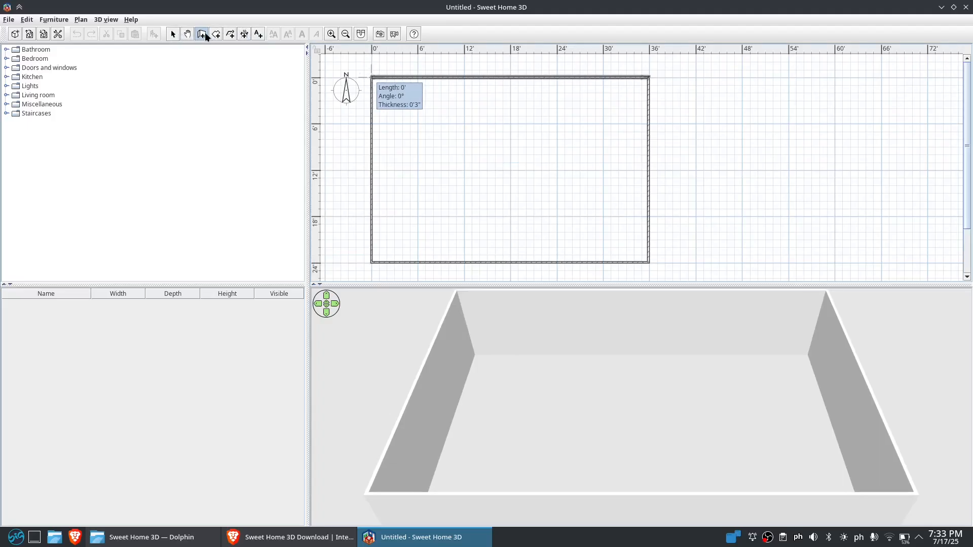
Place a door from Doors and windows on the top wall near the upper-left corner of the plan
{"action": "left_click", "coordinate": [172, 34]}
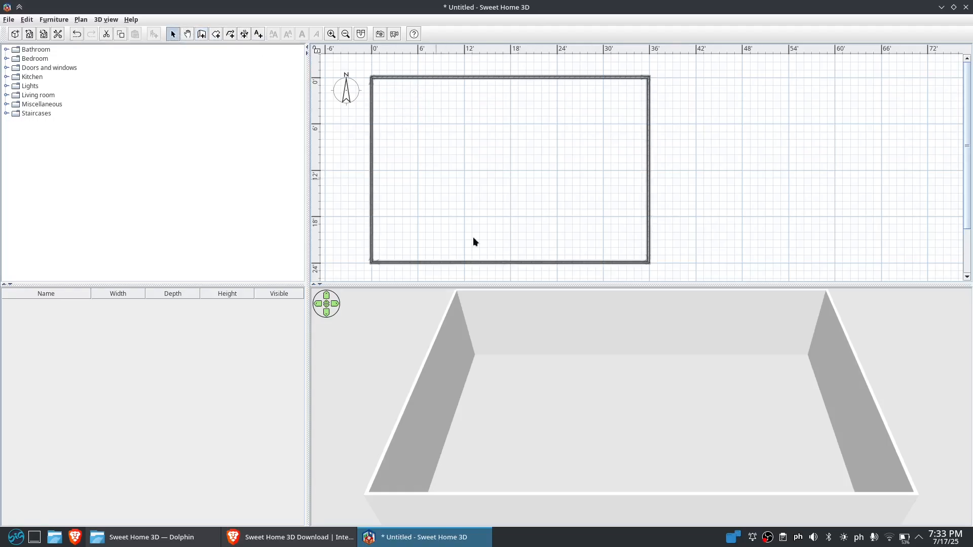
{"action": "left_click_drag", "start_coordinate": [522, 371], "coordinate": [648, 344]}
{"action": "scroll", "coordinate": [547, 438], "scroll_direction": "down", "scroll_amount": 10}
{"action": "left_click_drag", "start_coordinate": [624, 393], "coordinate": [639, 410]}
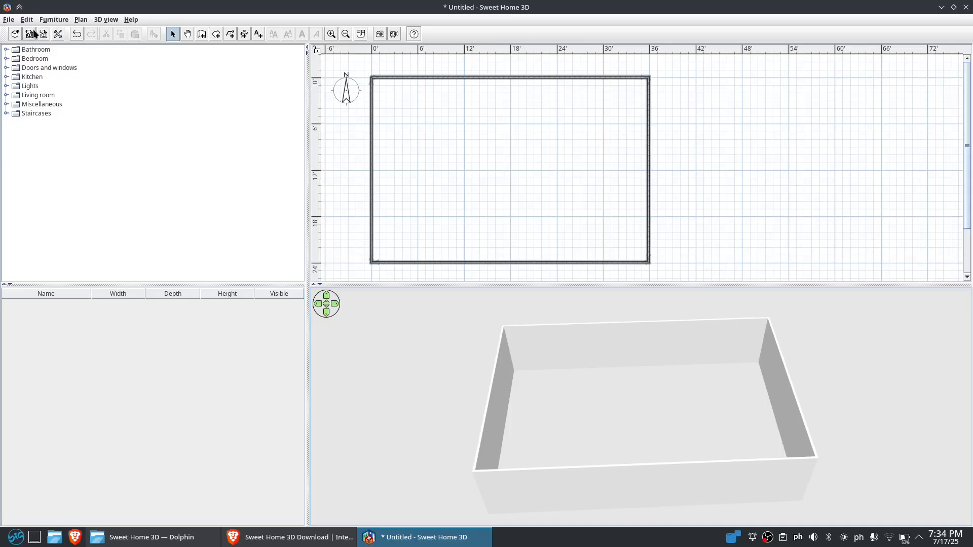
{"action": "left_click", "coordinate": [6, 68]}
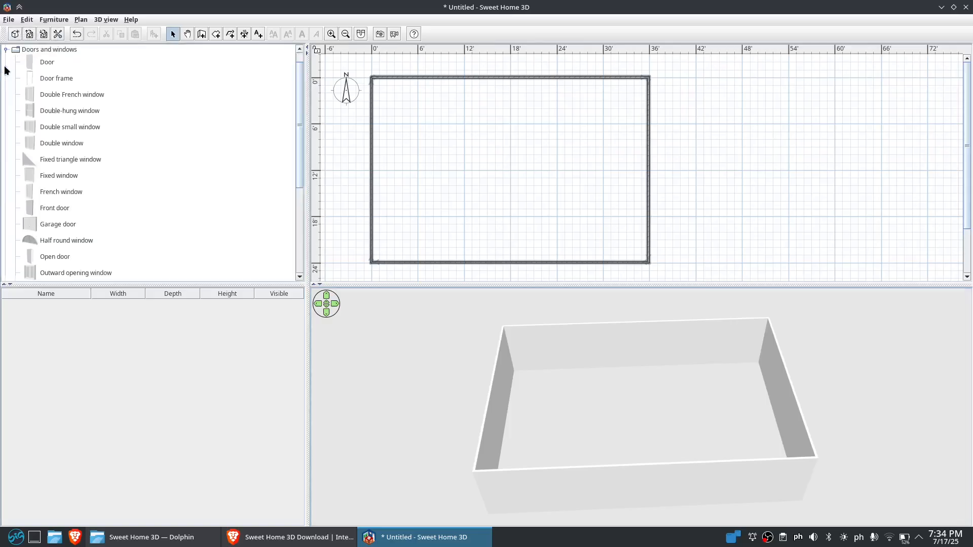
{"action": "left_click", "coordinate": [37, 66]}
{"action": "left_click_drag", "start_coordinate": [44, 66], "coordinate": [382, 80]}
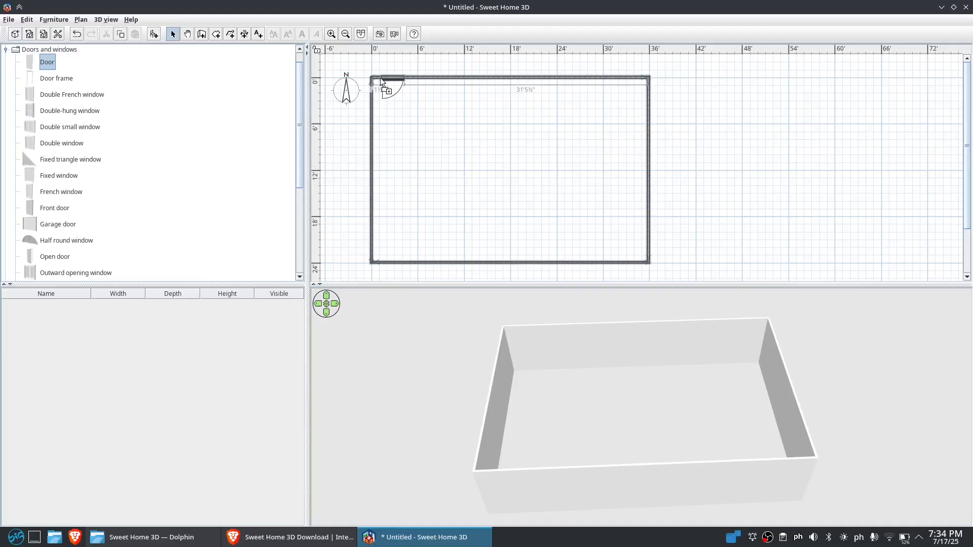
{"action": "left_click_drag", "start_coordinate": [382, 81], "coordinate": [381, 79]}
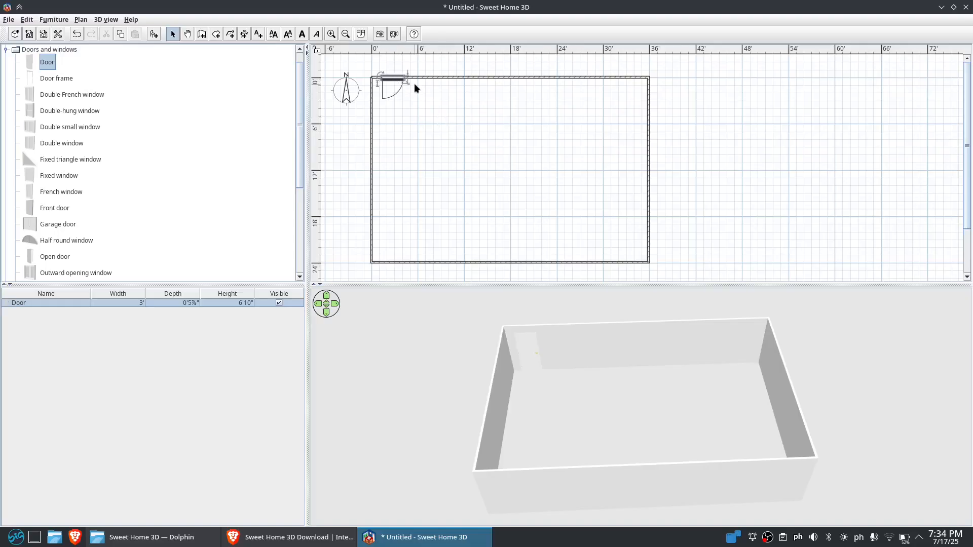
Open the top wall's properties and set its left side colour to light blue
{"action": "left_click_drag", "start_coordinate": [581, 373], "coordinate": [612, 432]}
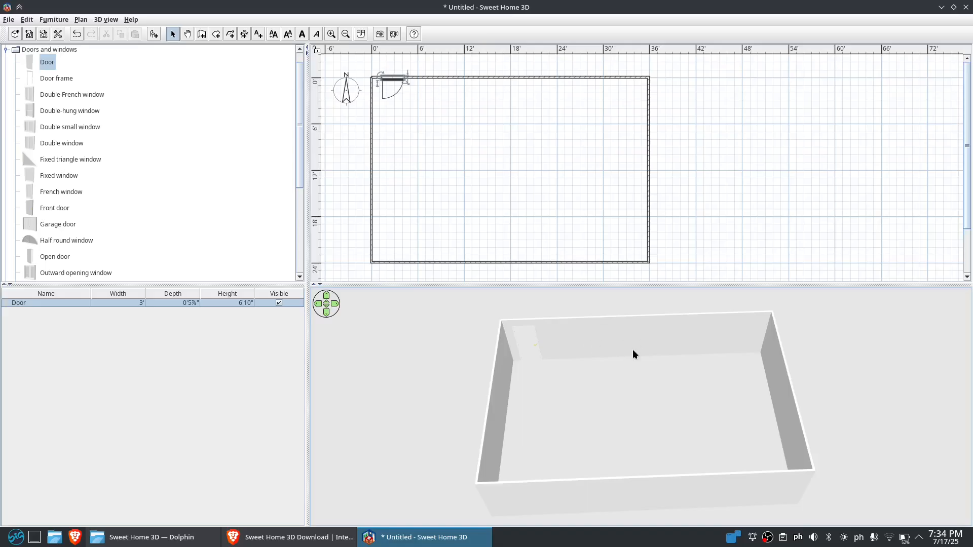
{"action": "left_click", "coordinate": [495, 76]}
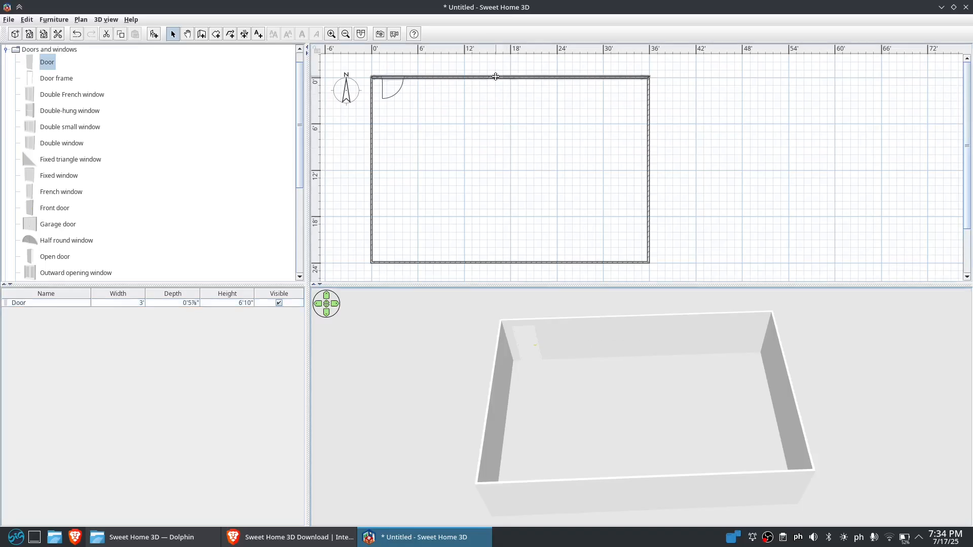
{"action": "double_click", "coordinate": [496, 77]}
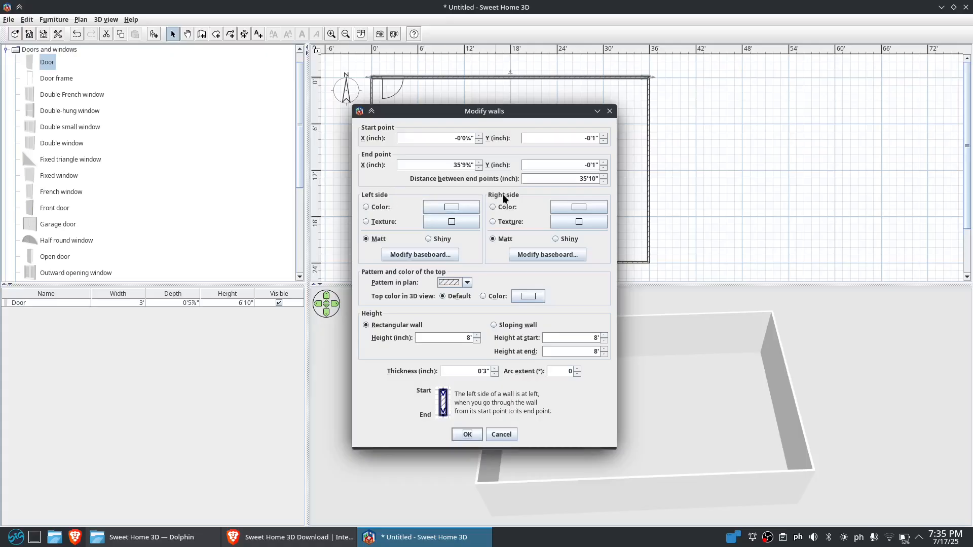
{"action": "left_click", "coordinate": [450, 208]}
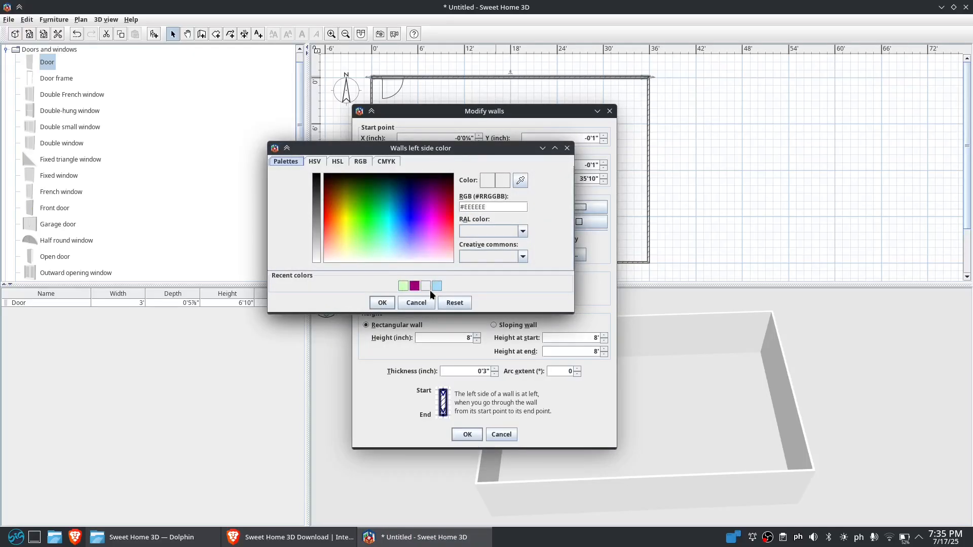
{"action": "left_click", "coordinate": [439, 285]}
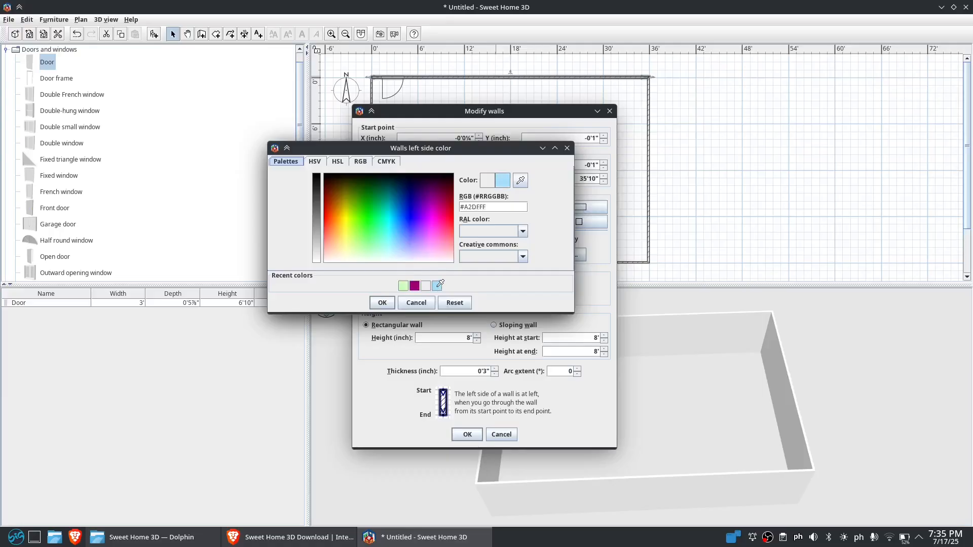
{"action": "left_click", "coordinate": [382, 304]}
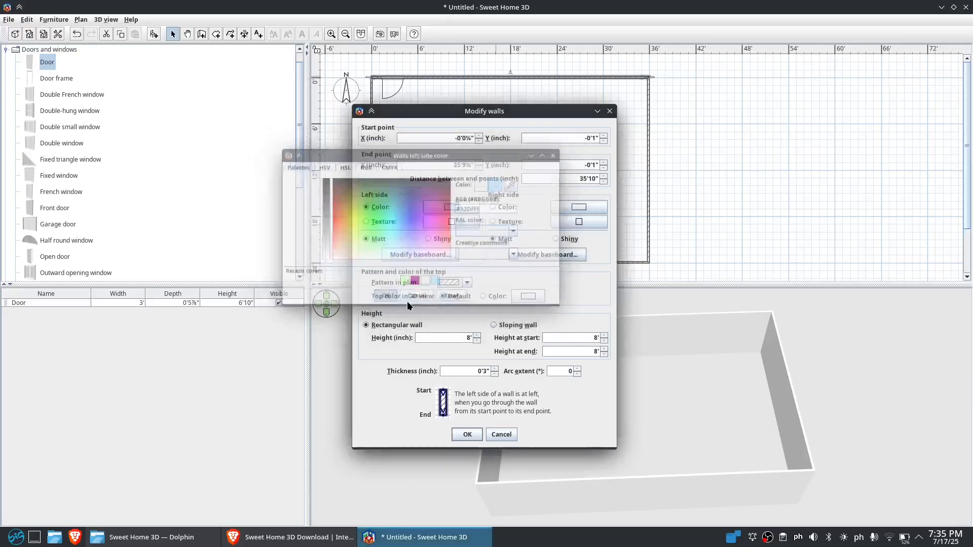
Set the top wall's right side colour to #FFF3F7
{"action": "left_click", "coordinate": [579, 205]}
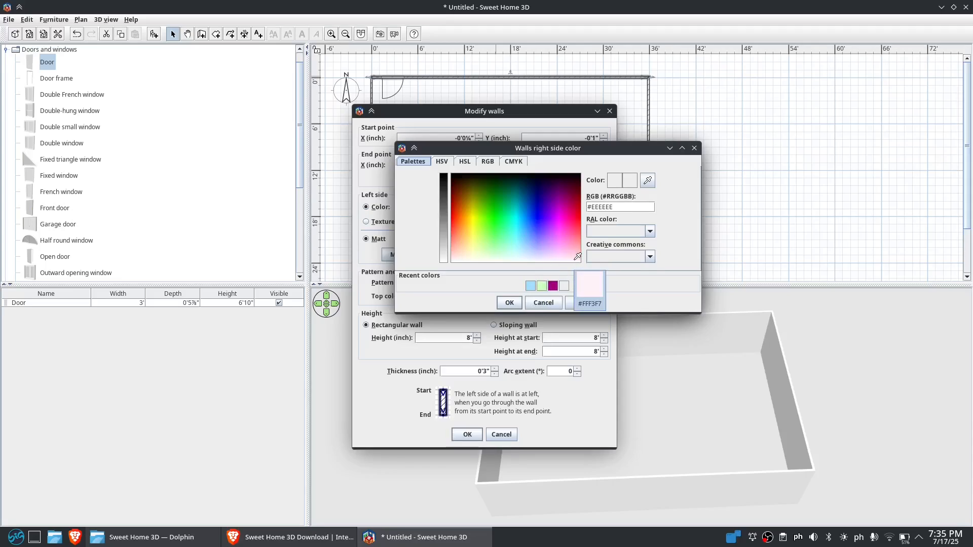
{"action": "left_click", "coordinate": [577, 257]}
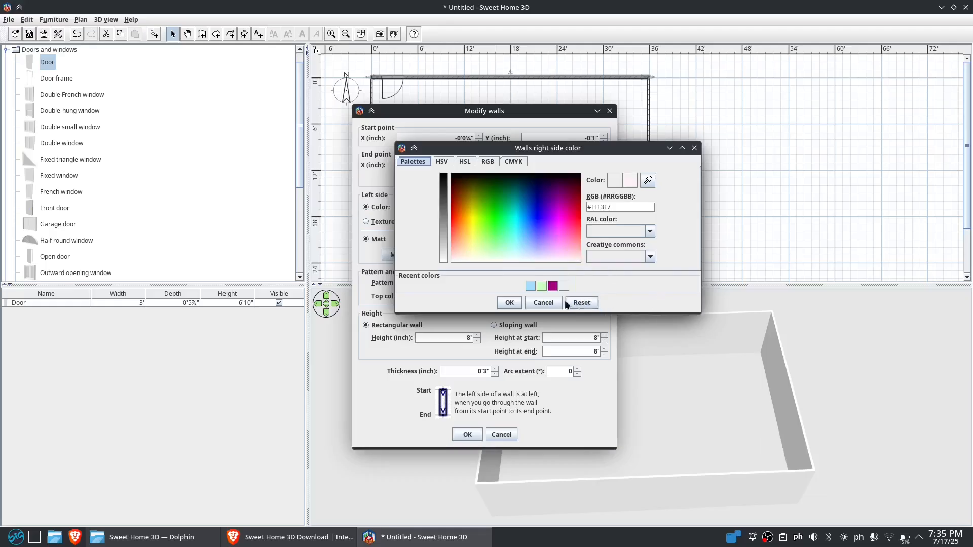
{"action": "left_click", "coordinate": [509, 303]}
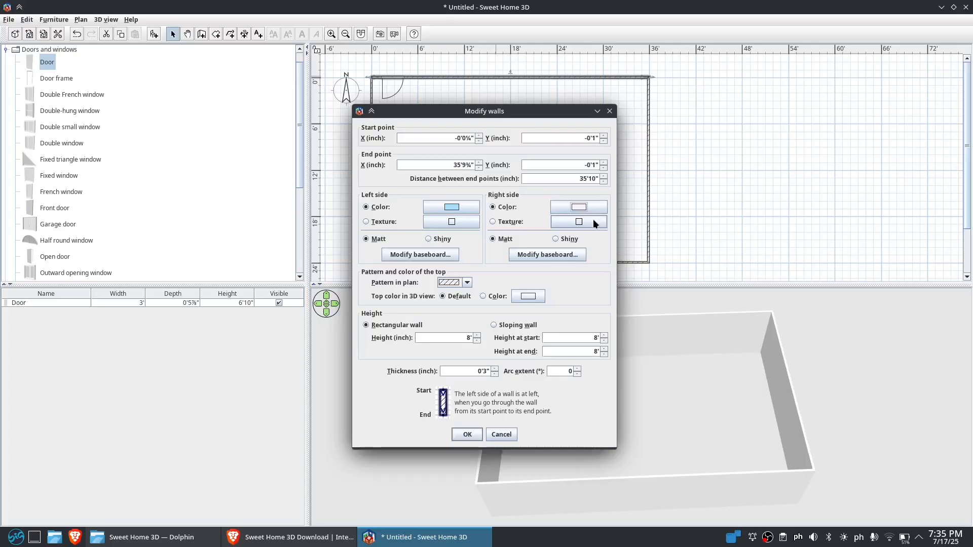
Apply the Wall - Roughcast texture to the top wall's left side
{"action": "left_click", "coordinate": [464, 223]}
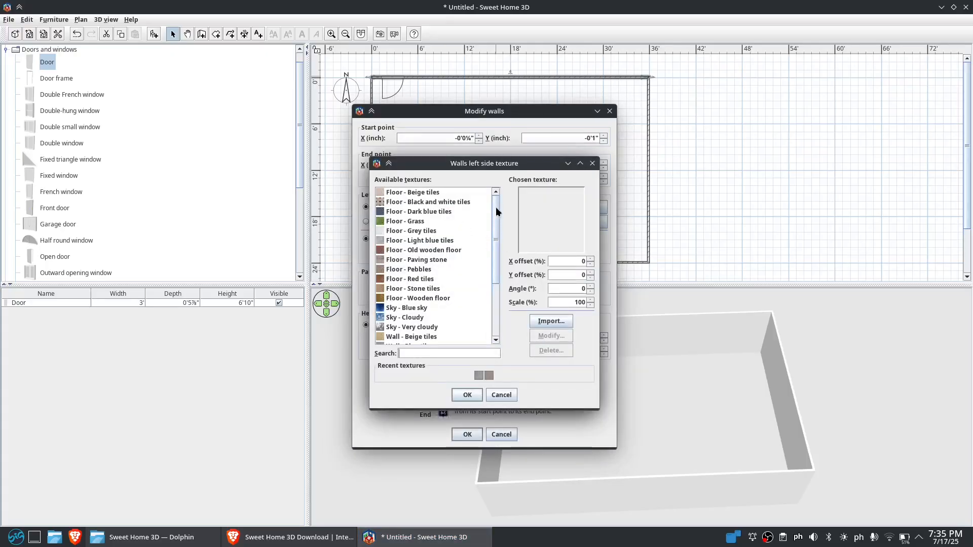
{"action": "scroll", "coordinate": [498, 211], "scroll_direction": "down", "scroll_amount": 2}
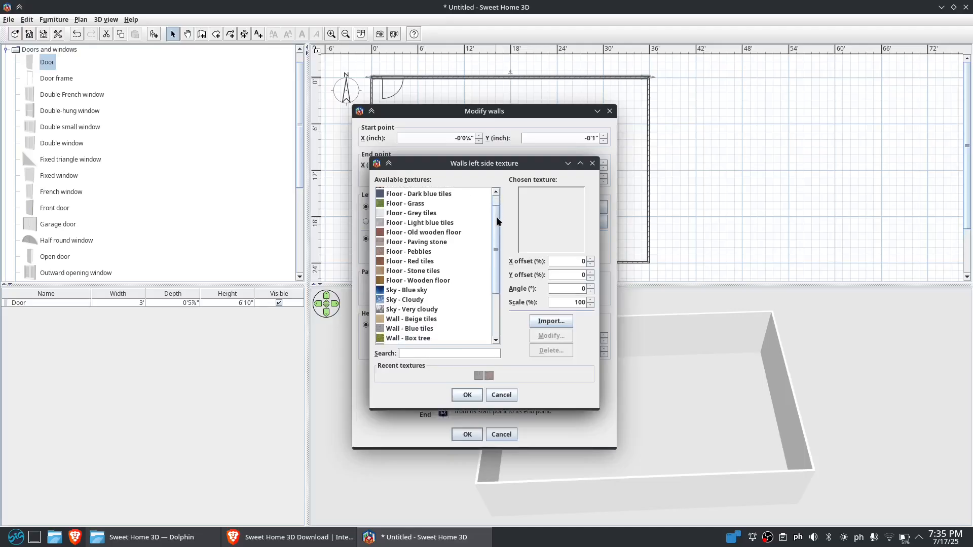
{"action": "scroll", "coordinate": [498, 202], "scroll_direction": "up", "scroll_amount": 2}
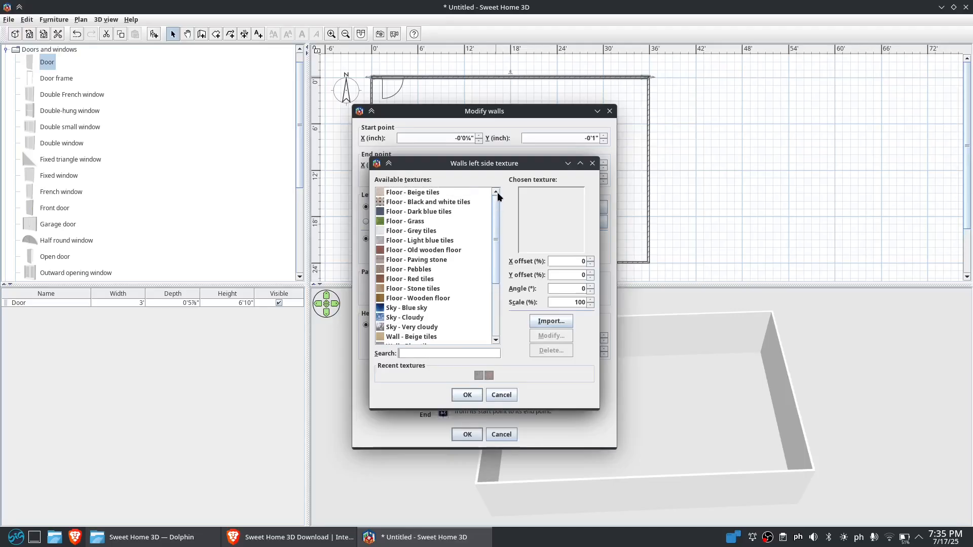
{"action": "scroll", "coordinate": [493, 217], "scroll_direction": "down", "scroll_amount": 3}
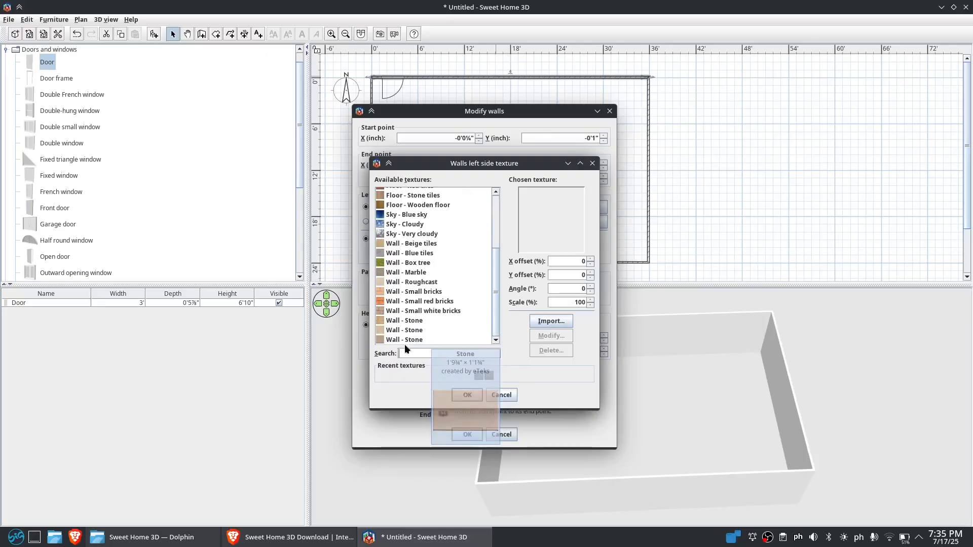
{"action": "mouse_move", "coordinate": [416, 345]}
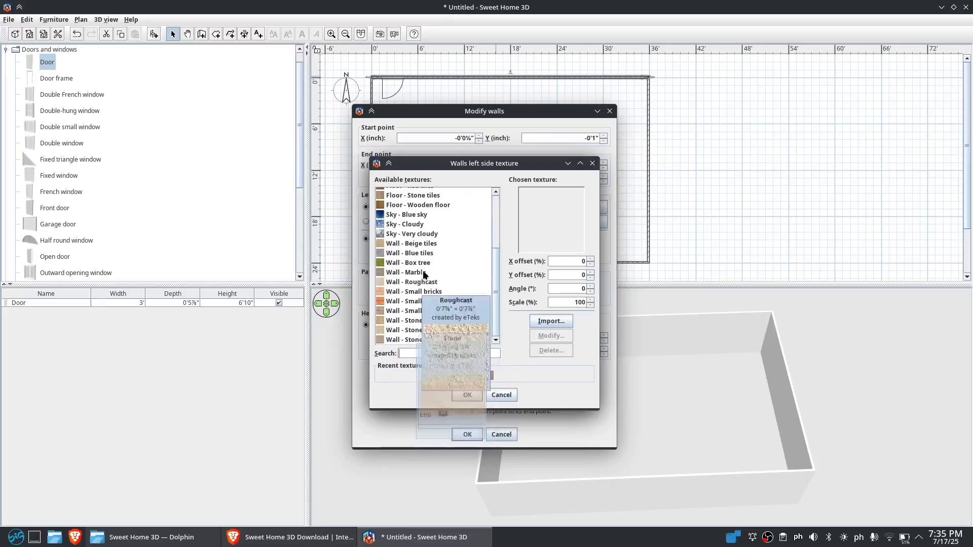
{"action": "mouse_move", "coordinate": [424, 285]}
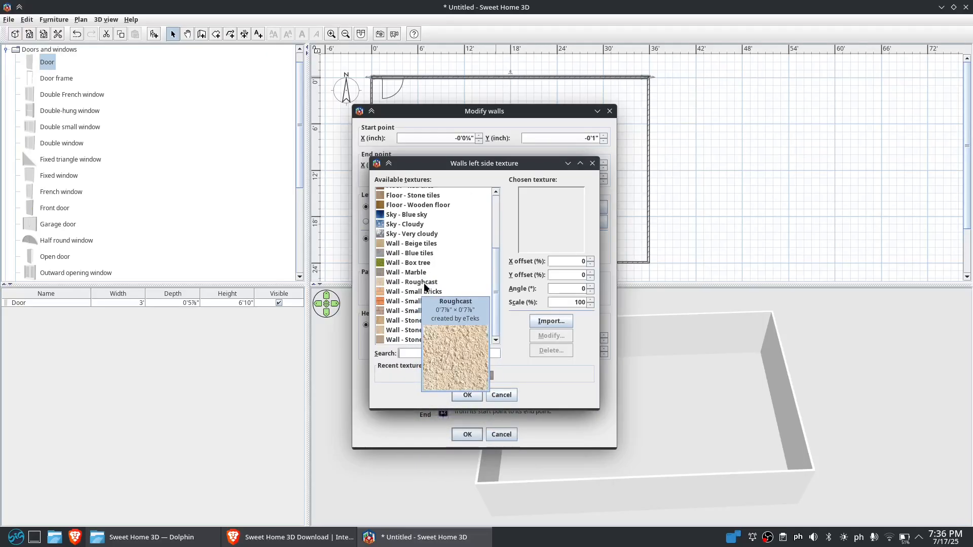
{"action": "left_click", "coordinate": [431, 285]}
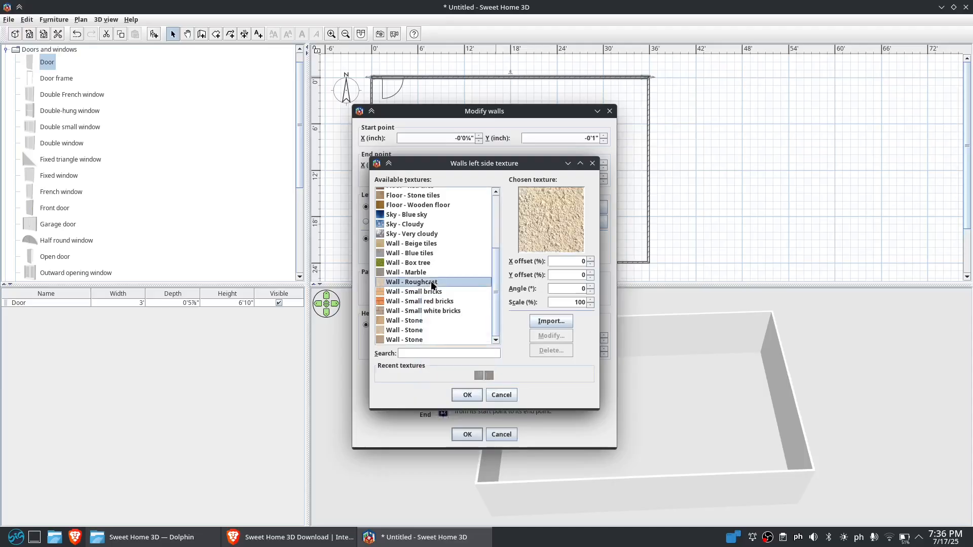
{"action": "left_click", "coordinate": [470, 395]}
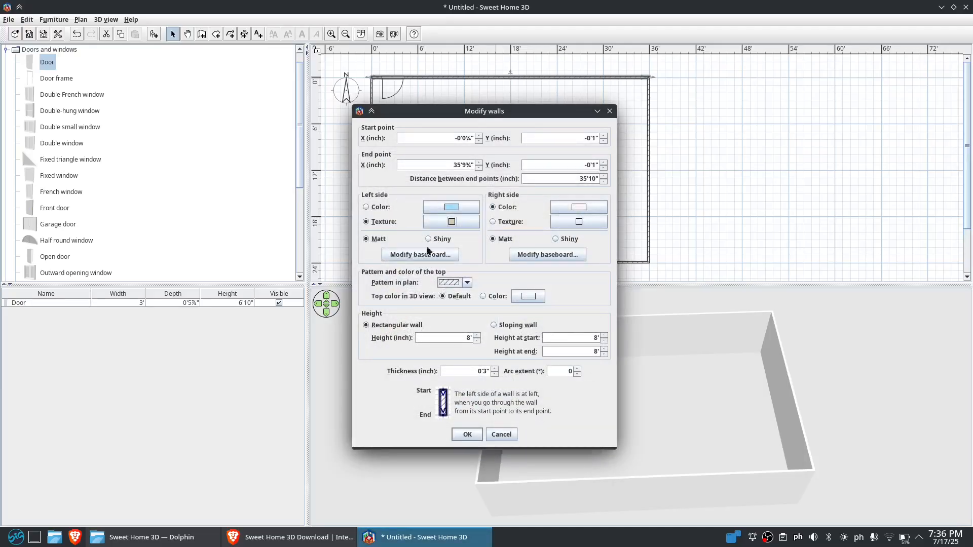
Browse the right side textures without choosing one and confirm the top wall's modifications
{"action": "left_click", "coordinate": [578, 223]}
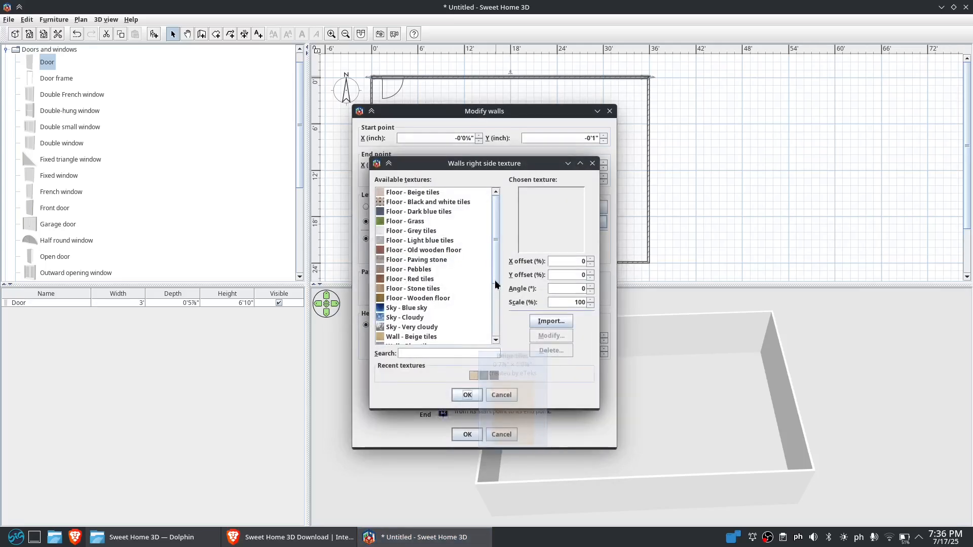
{"action": "left_click_drag", "start_coordinate": [496, 257], "coordinate": [489, 313]}
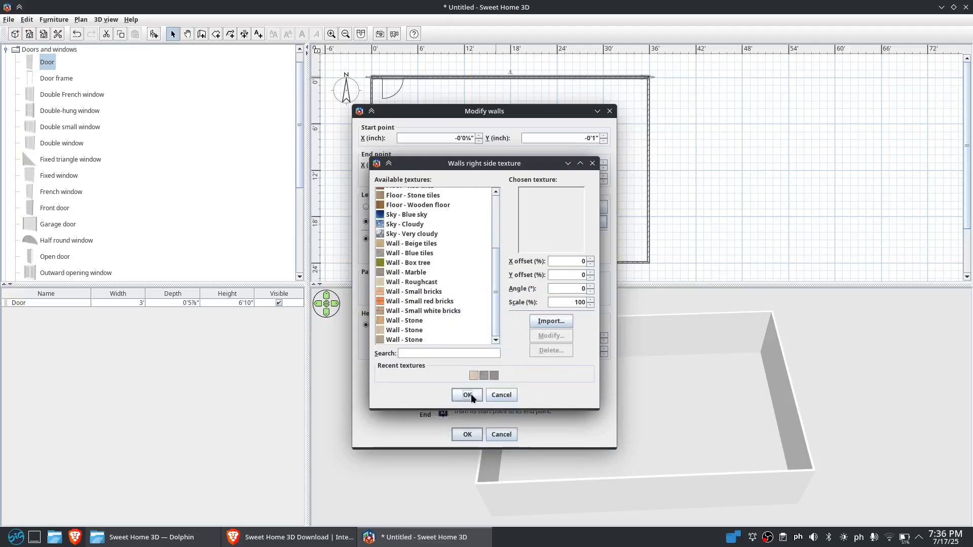
{"action": "left_click", "coordinate": [467, 395]}
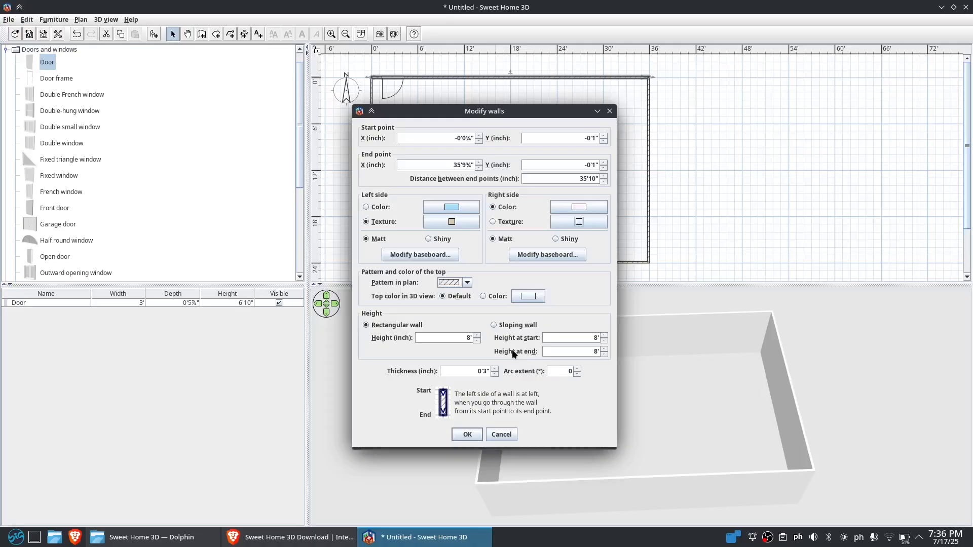
{"action": "left_click", "coordinate": [466, 434]}
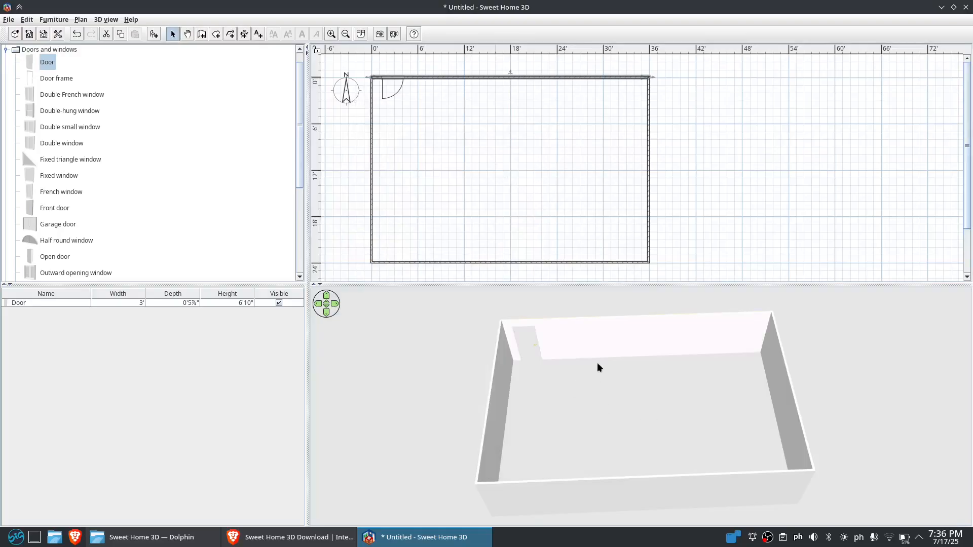
Set the right wall's left side colour to light blue and its right side colour to #EEEEEE
{"action": "left_click_drag", "start_coordinate": [652, 390], "coordinate": [562, 347]}
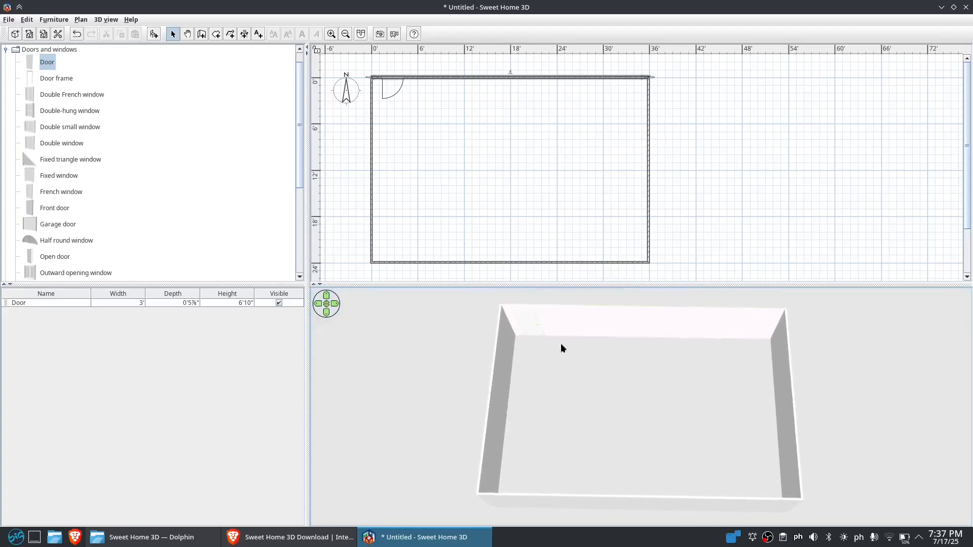
{"action": "left_click", "coordinate": [648, 175]}
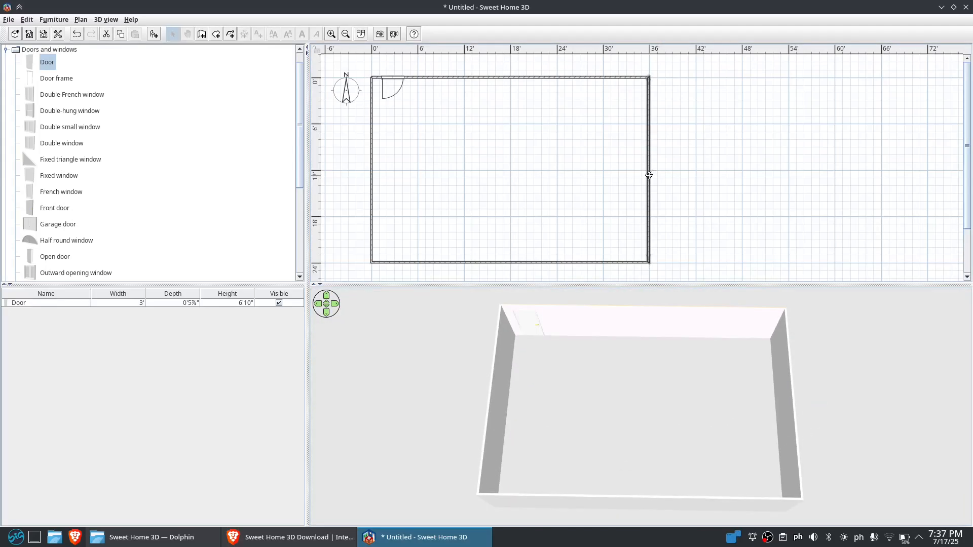
{"action": "double_click", "coordinate": [649, 175]}
{"action": "left_click", "coordinate": [458, 203]}
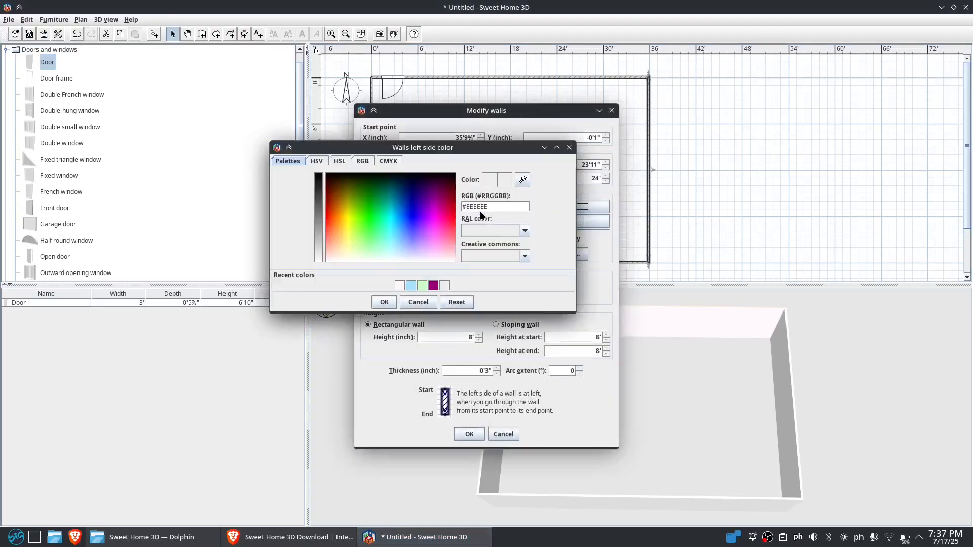
{"action": "left_click", "coordinate": [411, 285]}
{"action": "left_click", "coordinate": [384, 302]}
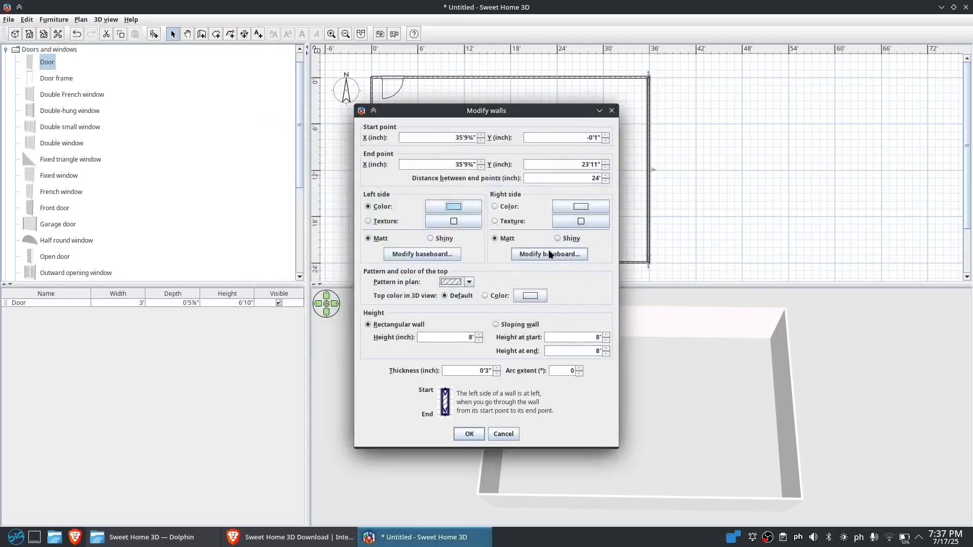
{"action": "left_click", "coordinate": [577, 204]}
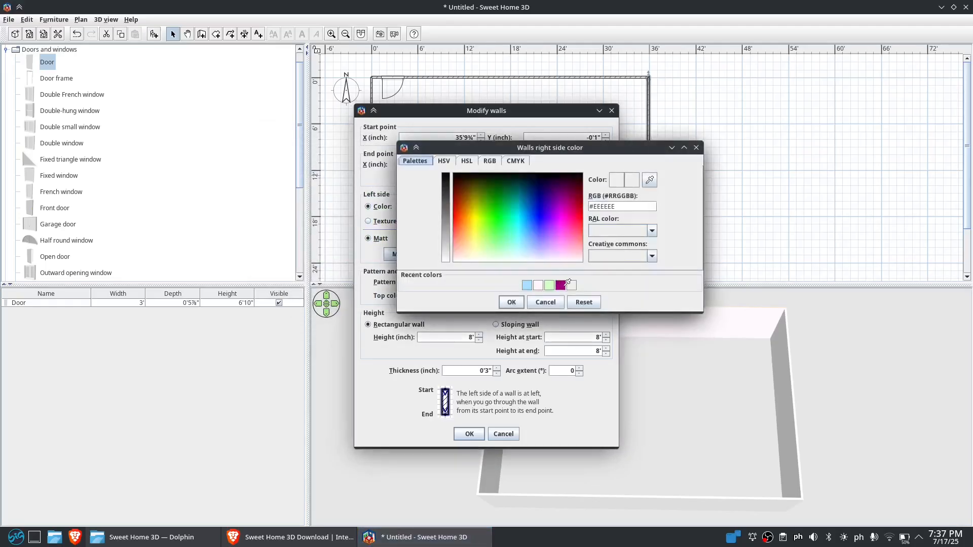
{"action": "left_click", "coordinate": [514, 305]}
{"action": "left_click", "coordinate": [464, 432]}
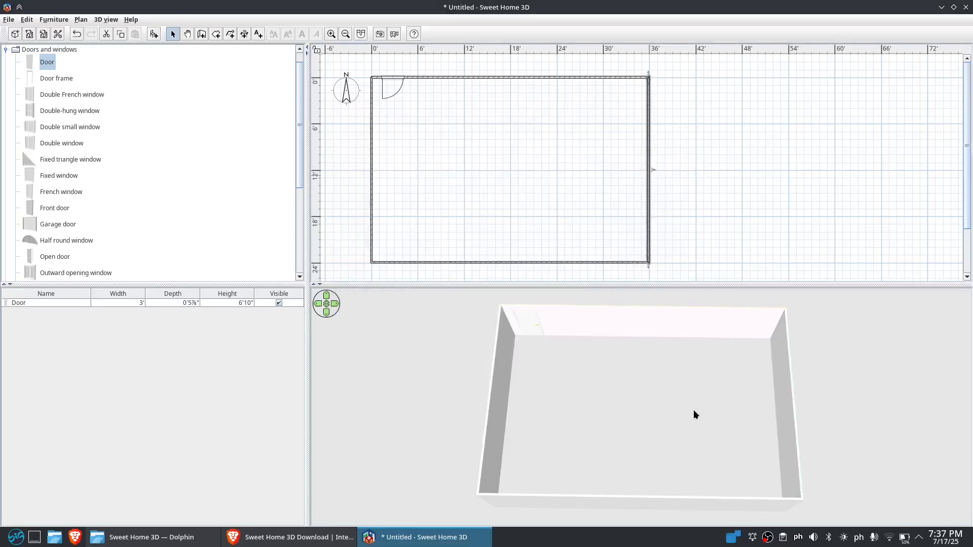
Change the right wall's right side colour to the pale pink recent colour
{"action": "left_click_drag", "start_coordinate": [755, 427], "coordinate": [791, 386]}
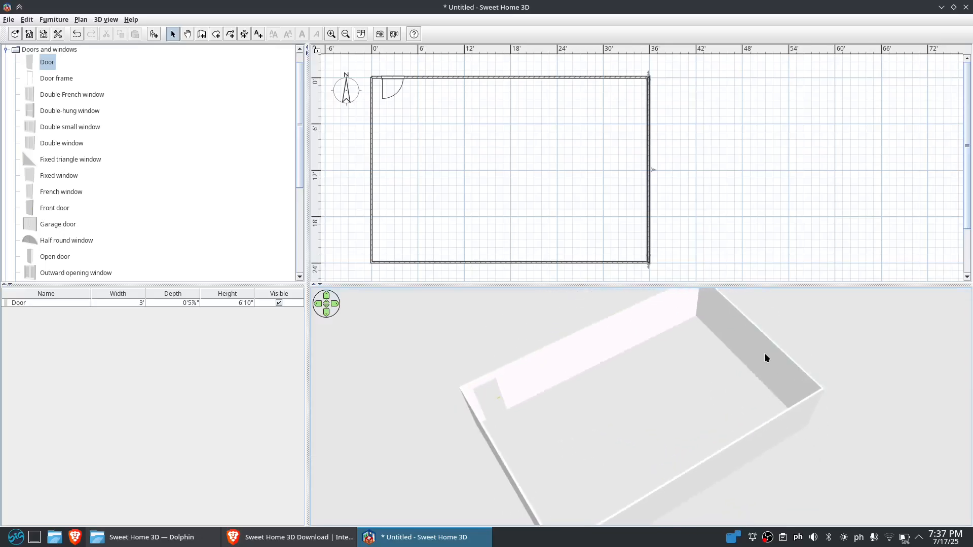
{"action": "double_click", "coordinate": [649, 201]}
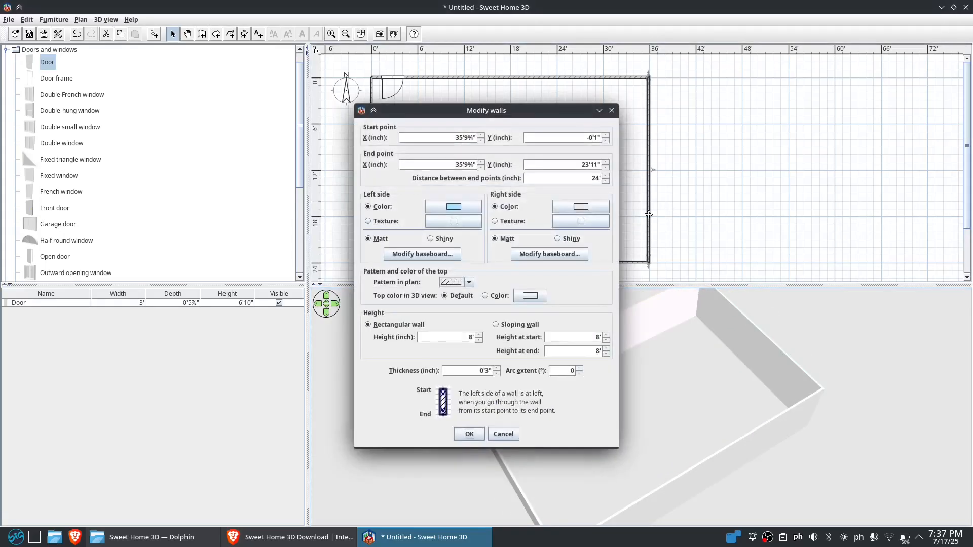
{"action": "left_click", "coordinate": [584, 208]}
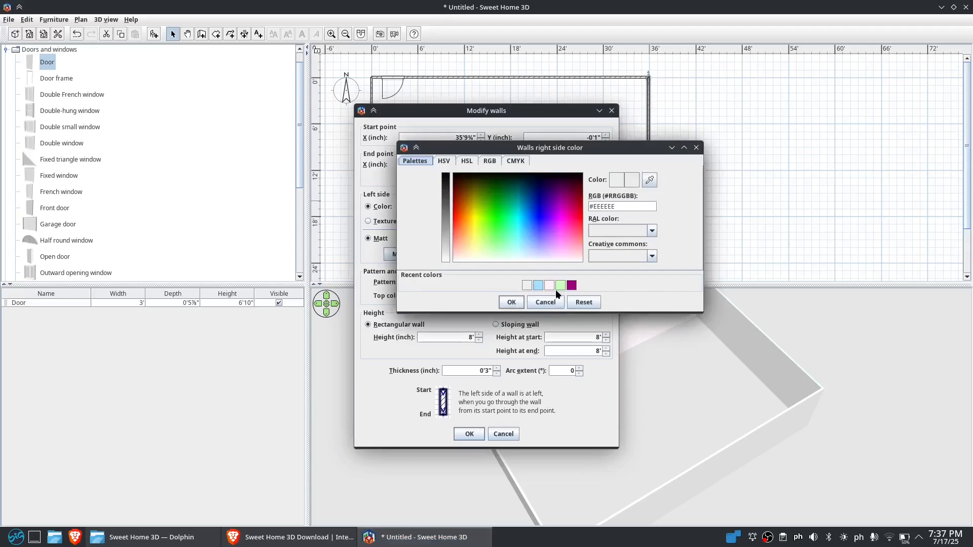
{"action": "left_click", "coordinate": [549, 285]}
{"action": "left_click", "coordinate": [511, 302]}
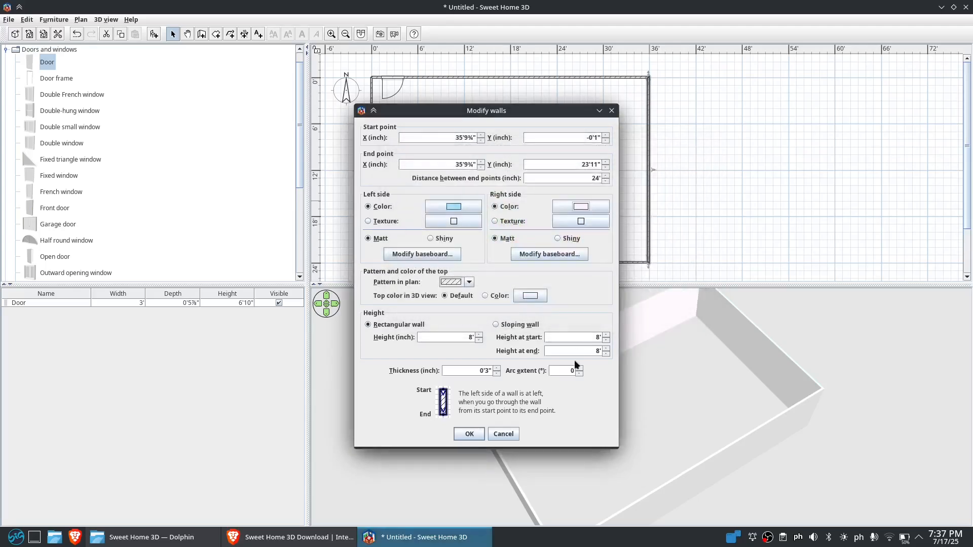
{"action": "left_click", "coordinate": [479, 431]}
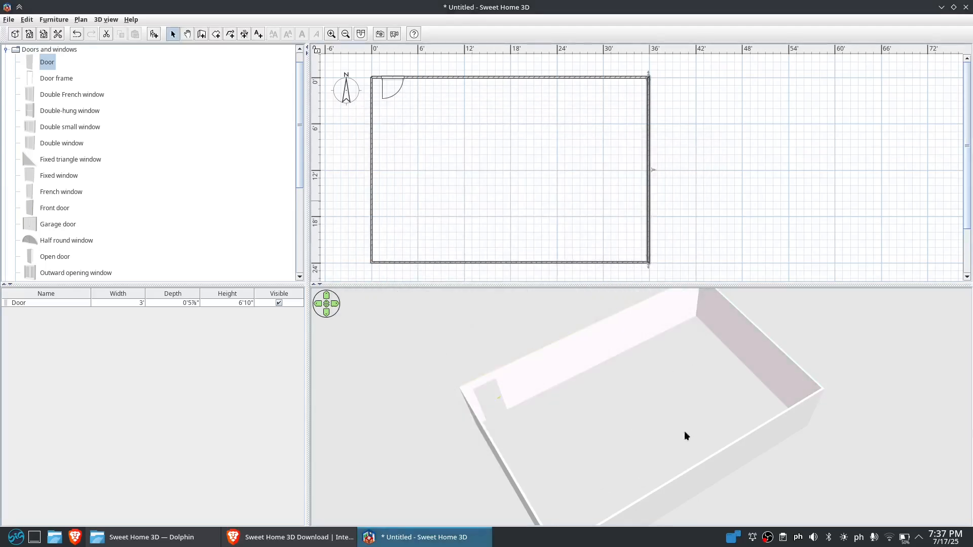
Switch the top wall's left side from texture back to plain colour
{"action": "scroll", "coordinate": [745, 427], "scroll_direction": "up", "scroll_amount": 5}
{"action": "scroll", "coordinate": [718, 343], "scroll_direction": "down", "scroll_amount": 5}
{"action": "left_click_drag", "start_coordinate": [718, 343], "coordinate": [888, 365]}
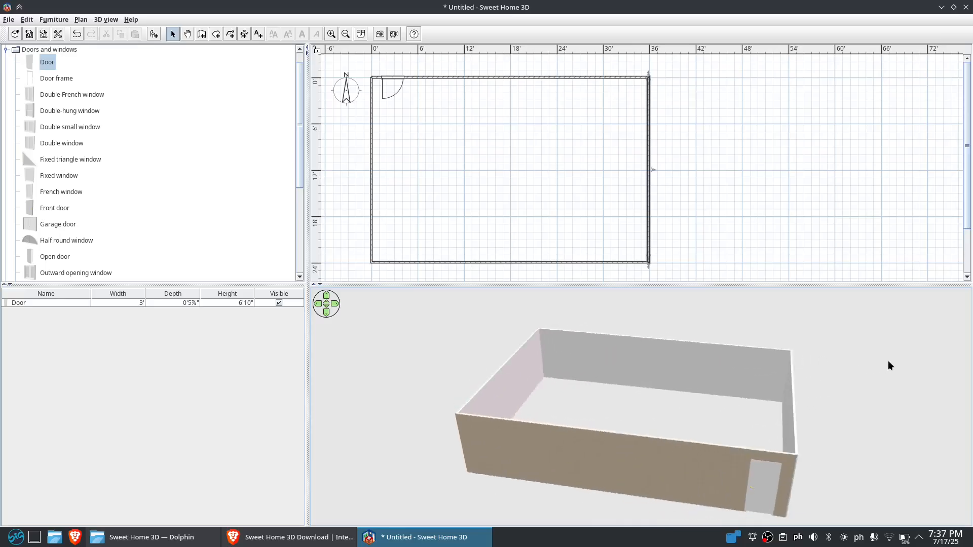
{"action": "scroll", "coordinate": [661, 424], "scroll_direction": "up", "scroll_amount": 5}
{"action": "left_click_drag", "start_coordinate": [661, 425], "coordinate": [620, 377]}
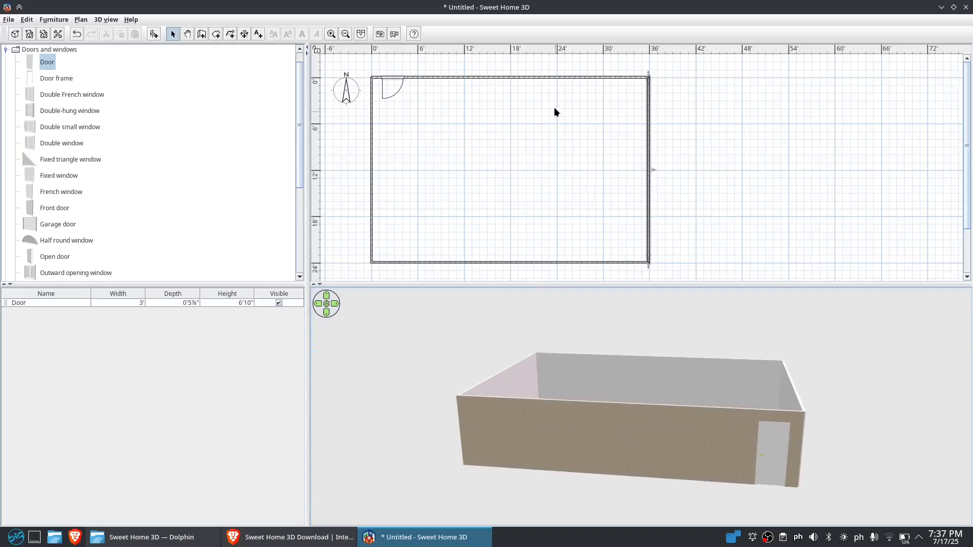
{"action": "double_click", "coordinate": [541, 77]}
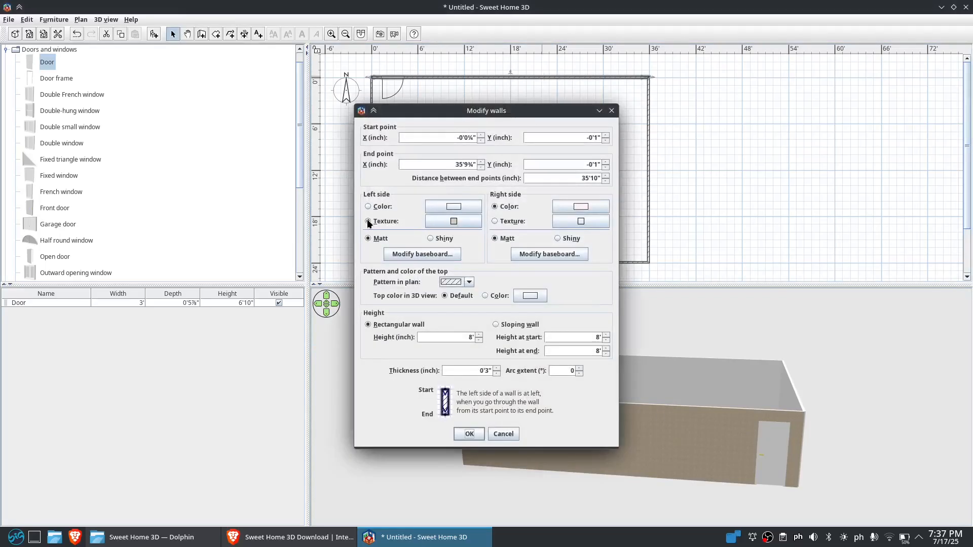
{"action": "left_click", "coordinate": [368, 206]}
{"action": "left_click", "coordinate": [468, 433]}
Set the top wall's left side colour to the light blue recent colour
{"action": "left_click_drag", "start_coordinate": [731, 402], "coordinate": [449, 424]}
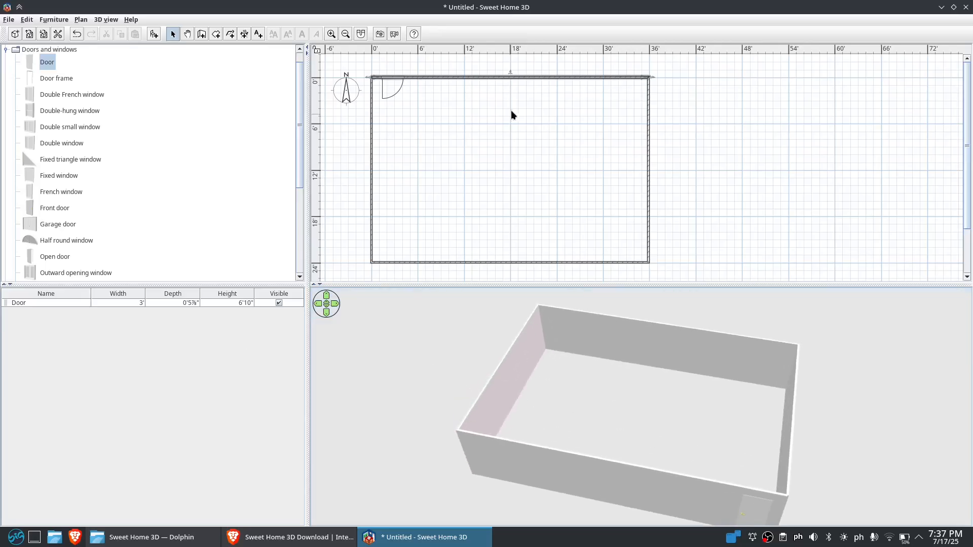
{"action": "double_click", "coordinate": [515, 77]}
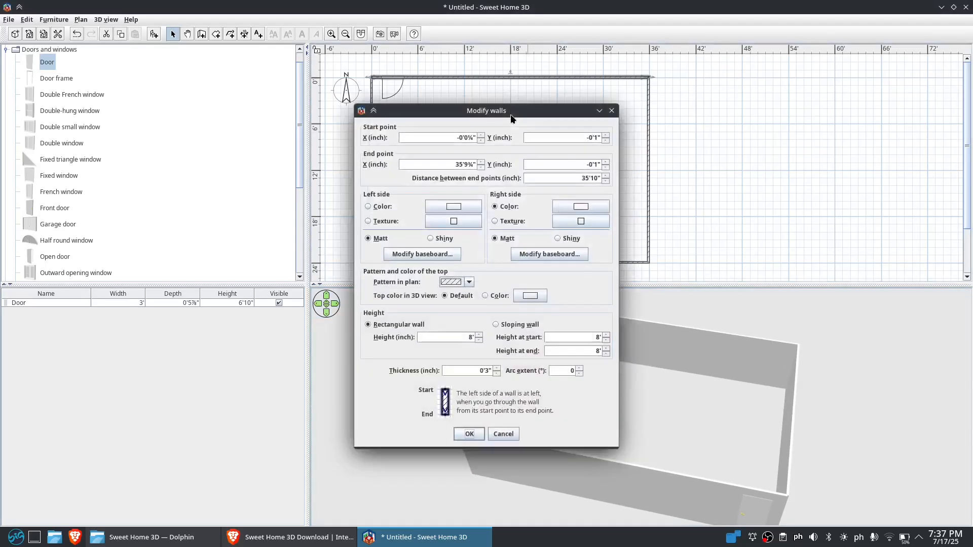
{"action": "left_click", "coordinate": [456, 205]}
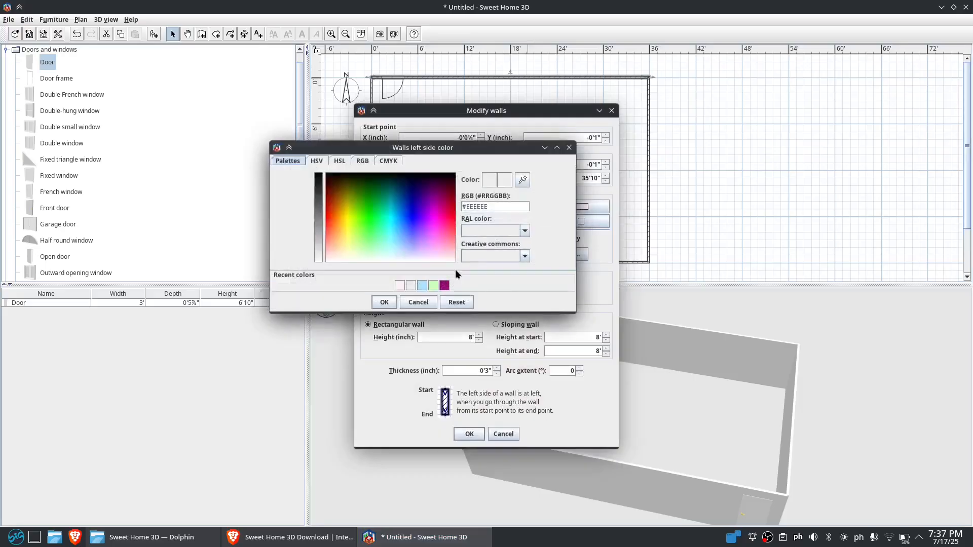
{"action": "left_click", "coordinate": [422, 284]}
{"action": "left_click", "coordinate": [384, 302]}
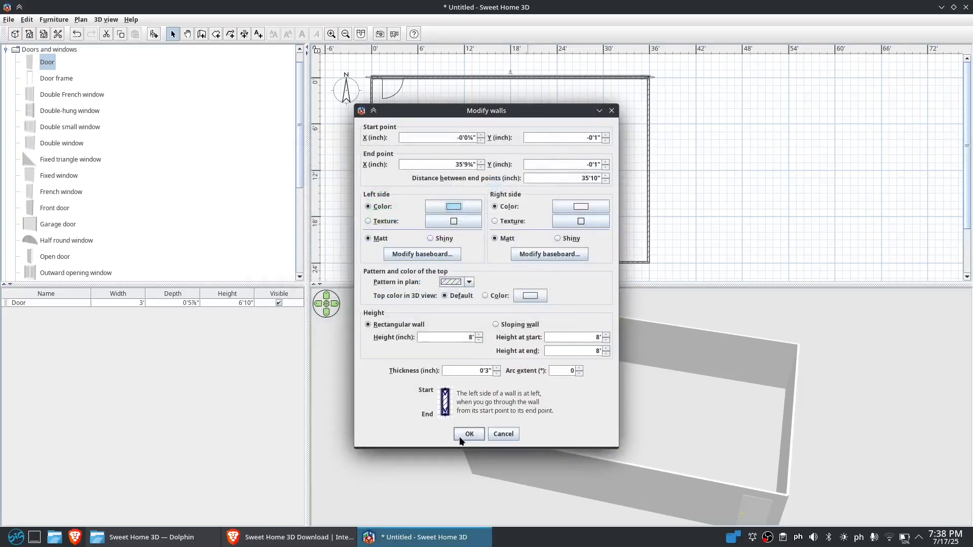
{"action": "key", "text": "Return"}
Set the bottom wall's left side colour to light blue and its right side colour to pale pink
{"action": "left_click_drag", "start_coordinate": [704, 407], "coordinate": [729, 379]}
{"action": "double_click", "coordinate": [523, 263]}
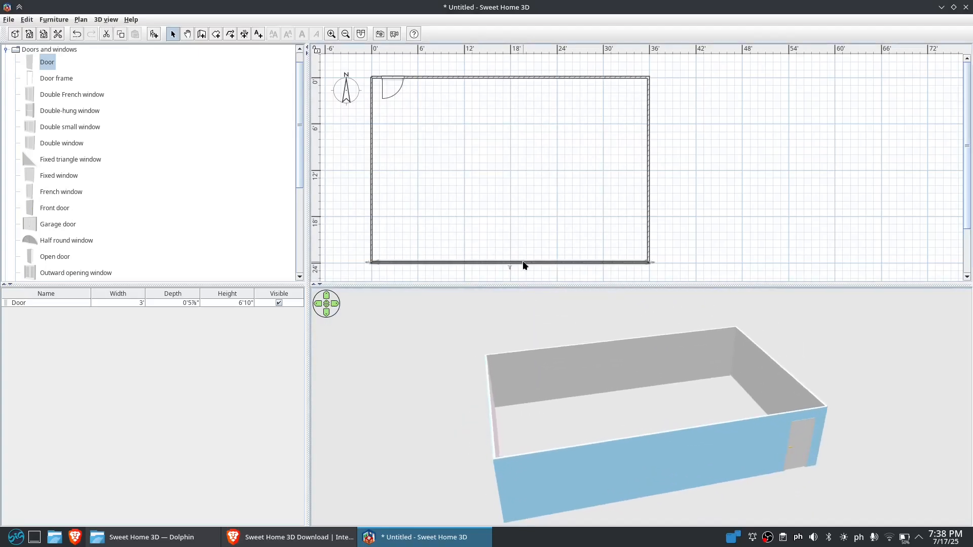
{"action": "left_click", "coordinate": [453, 207]}
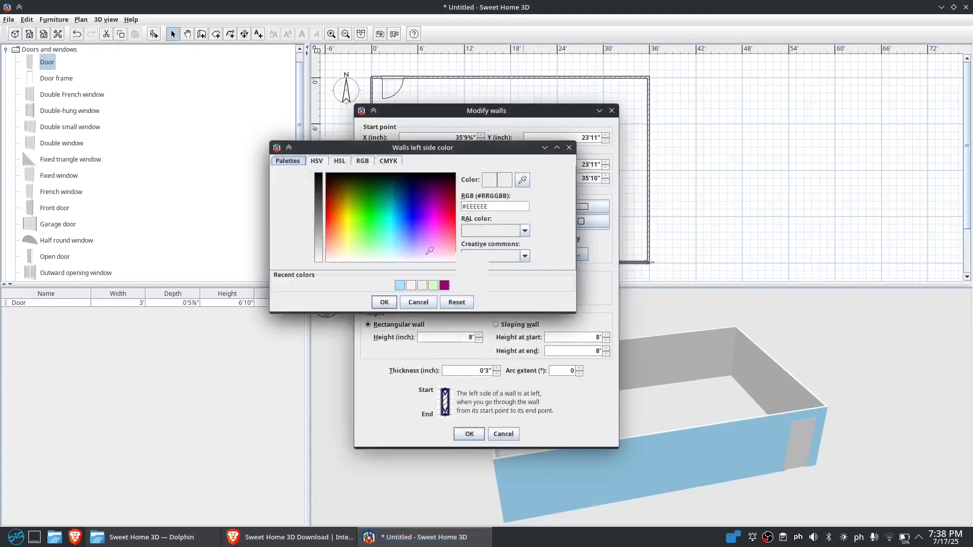
{"action": "left_click", "coordinate": [400, 285]}
{"action": "key", "text": "Return"}
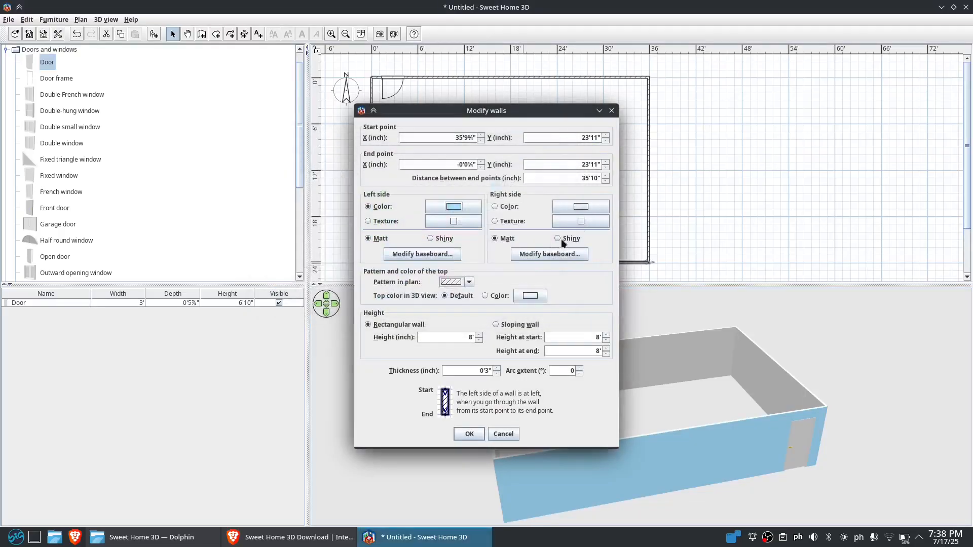
{"action": "left_click", "coordinate": [592, 204]}
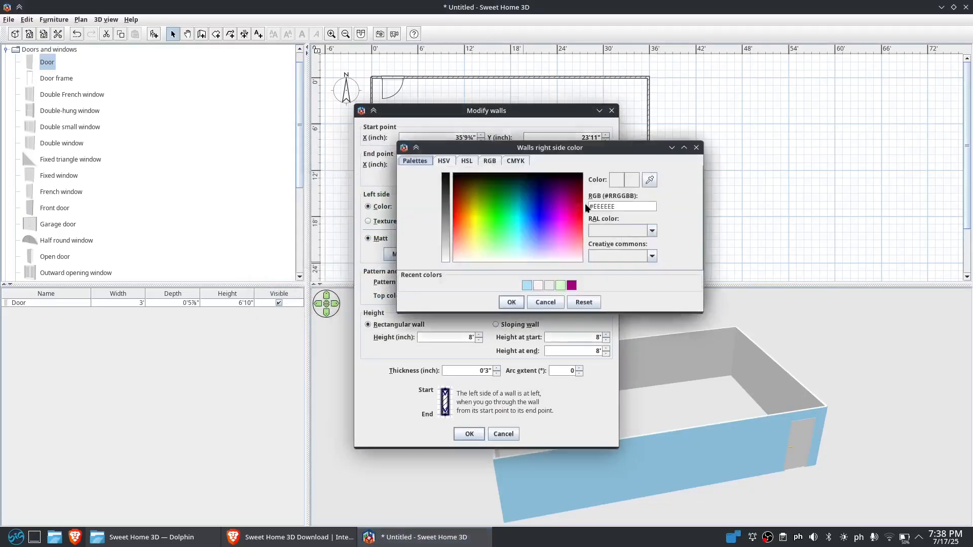
{"action": "left_click", "coordinate": [539, 285]}
{"action": "left_click", "coordinate": [511, 303]}
{"action": "left_click", "coordinate": [468, 433]}
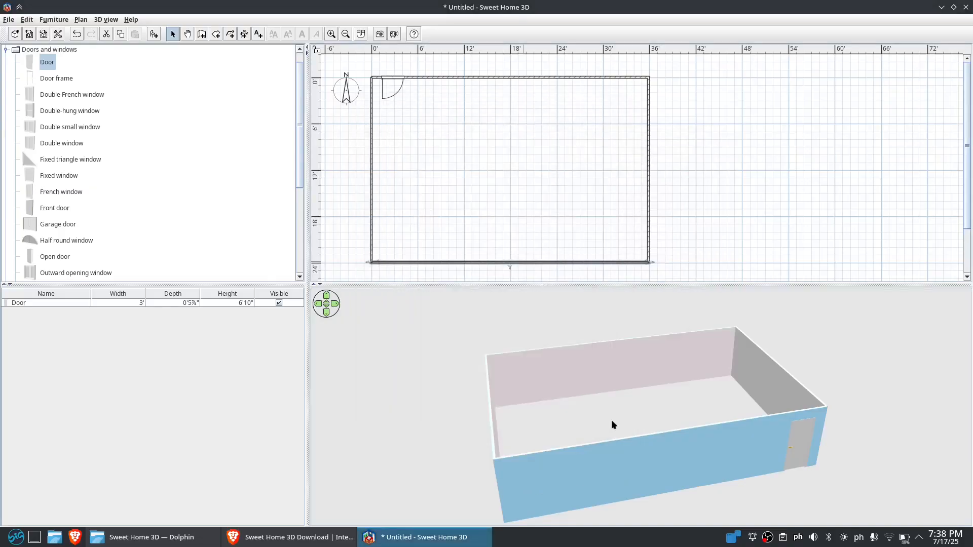
Set the left wall's left side colour to light blue and its right side colour to #FFF3F7
{"action": "left_click_drag", "start_coordinate": [676, 399], "coordinate": [506, 377]}
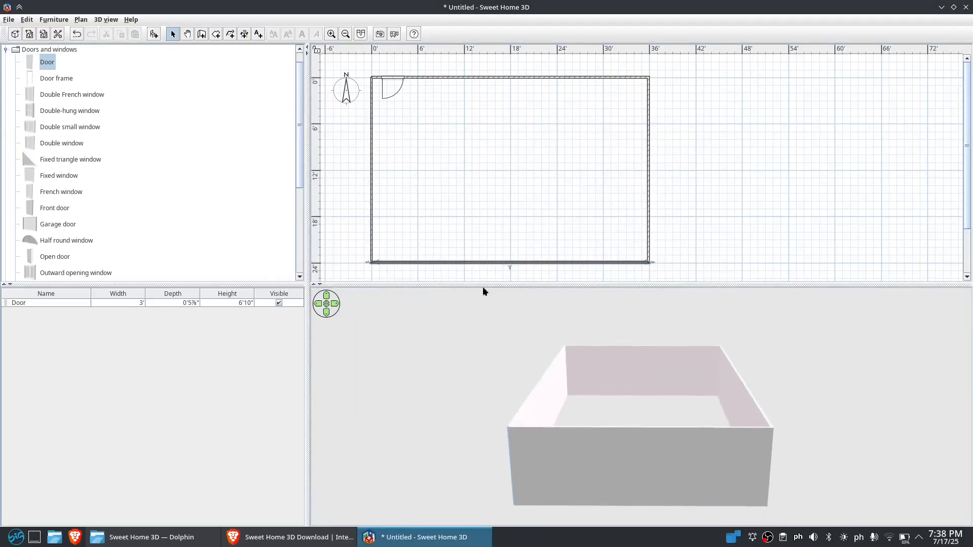
{"action": "double_click", "coordinate": [371, 198]}
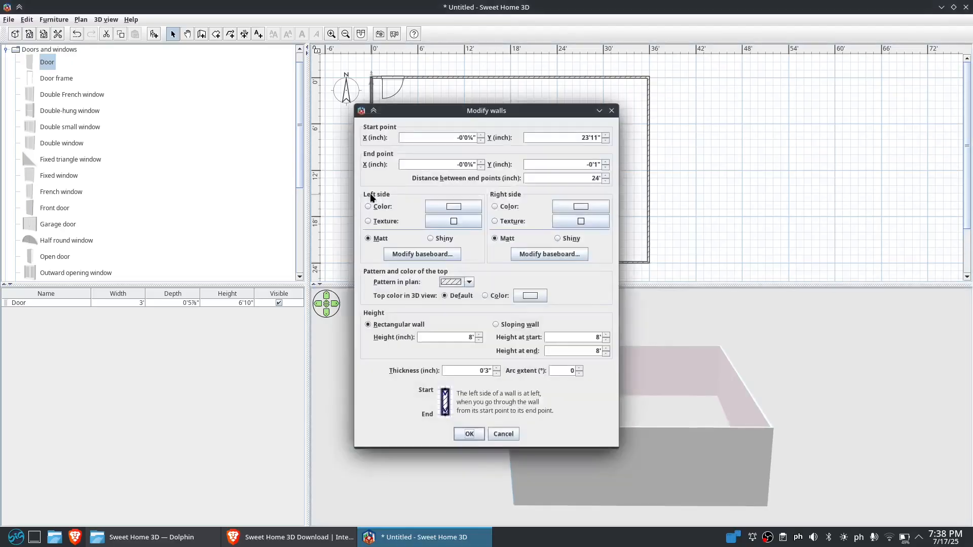
{"action": "left_click", "coordinate": [471, 207]}
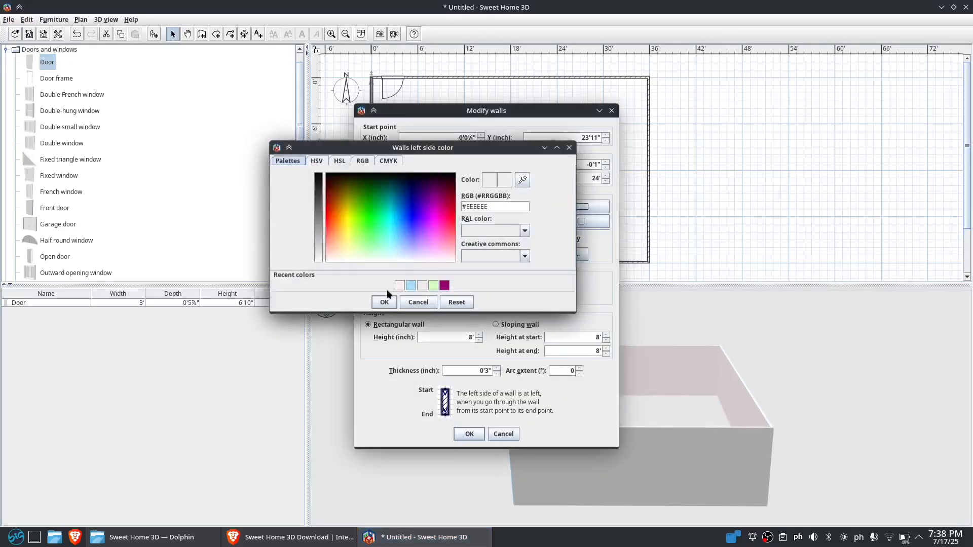
{"action": "left_click", "coordinate": [410, 285]}
{"action": "left_click", "coordinate": [384, 302]}
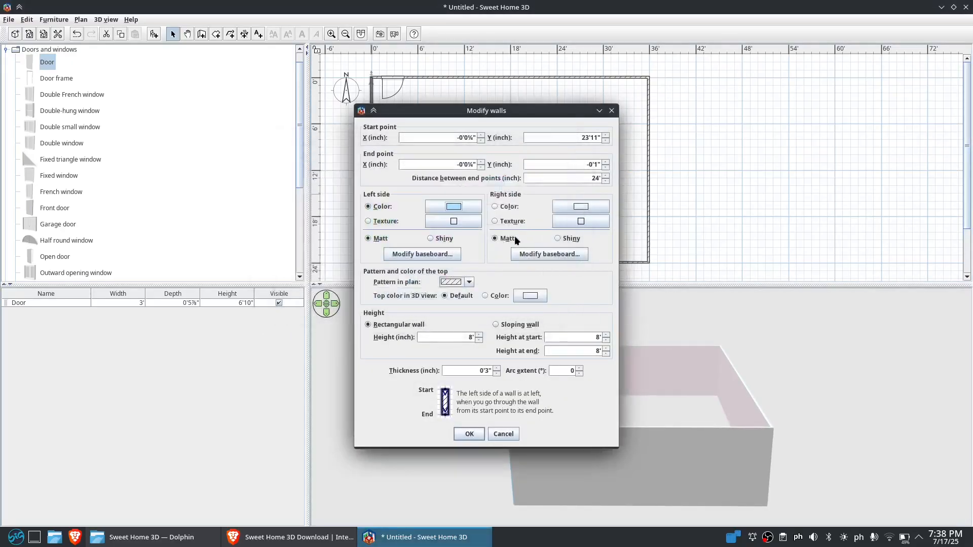
{"action": "left_click", "coordinate": [589, 207]}
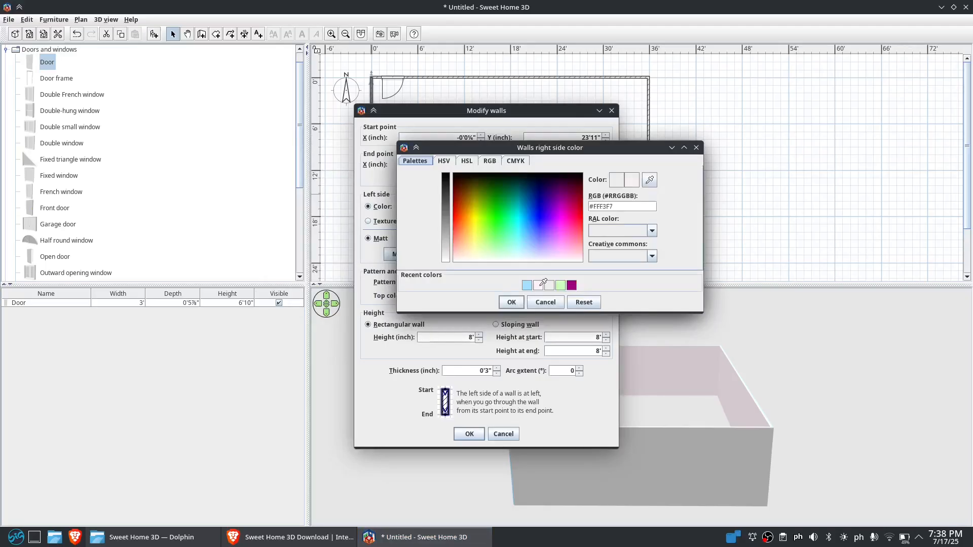
{"action": "left_click", "coordinate": [511, 302]}
{"action": "left_click", "coordinate": [469, 434]}
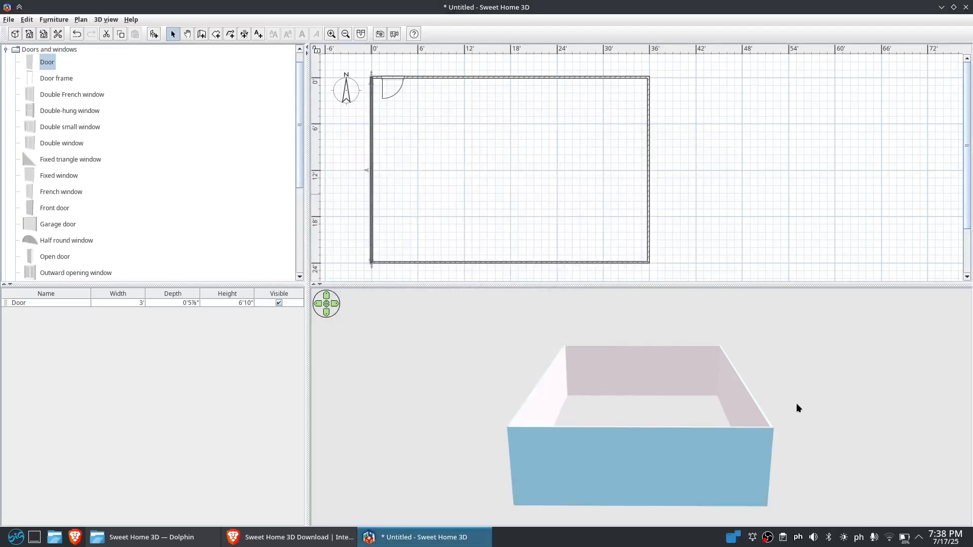
Draw a vertical partition wall about 23'2" long from the top wall to the bottom wall at about 18'
{"action": "left_click_drag", "start_coordinate": [797, 403], "coordinate": [947, 541]}
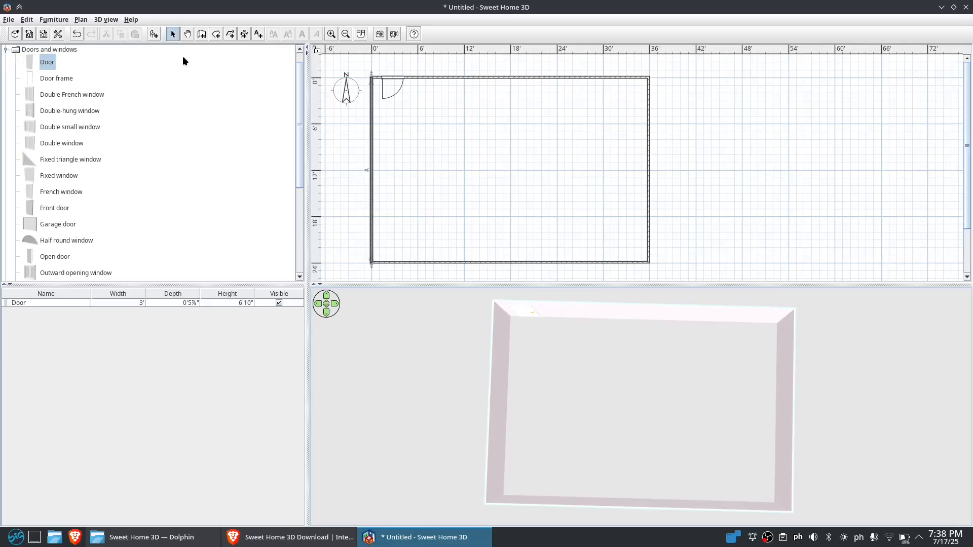
{"action": "left_click", "coordinate": [200, 34]}
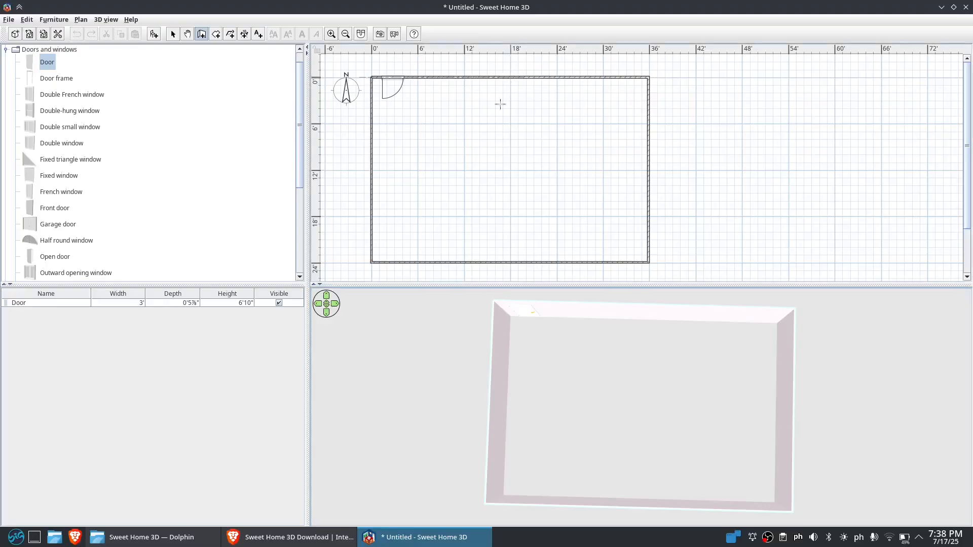
{"action": "left_click", "coordinate": [511, 77]}
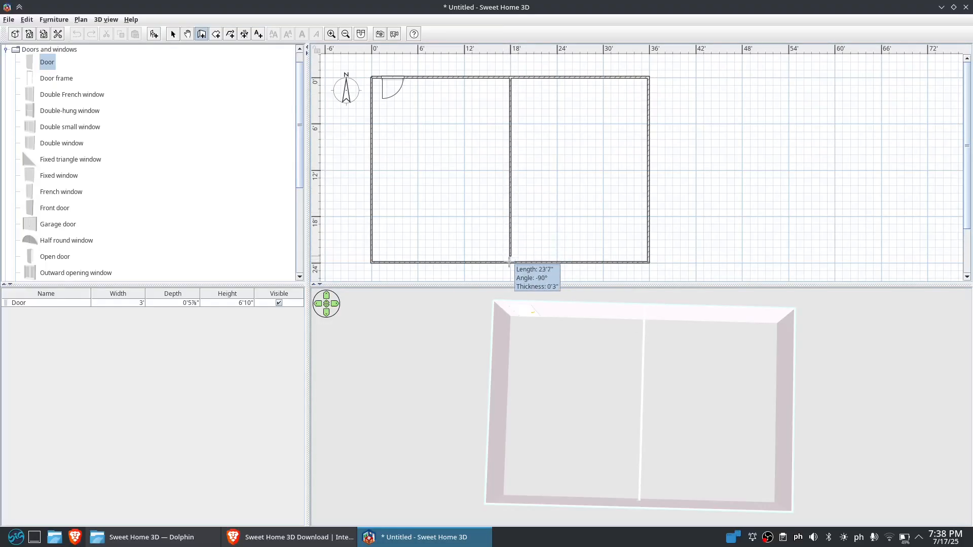
{"action": "double_click", "coordinate": [510, 262]}
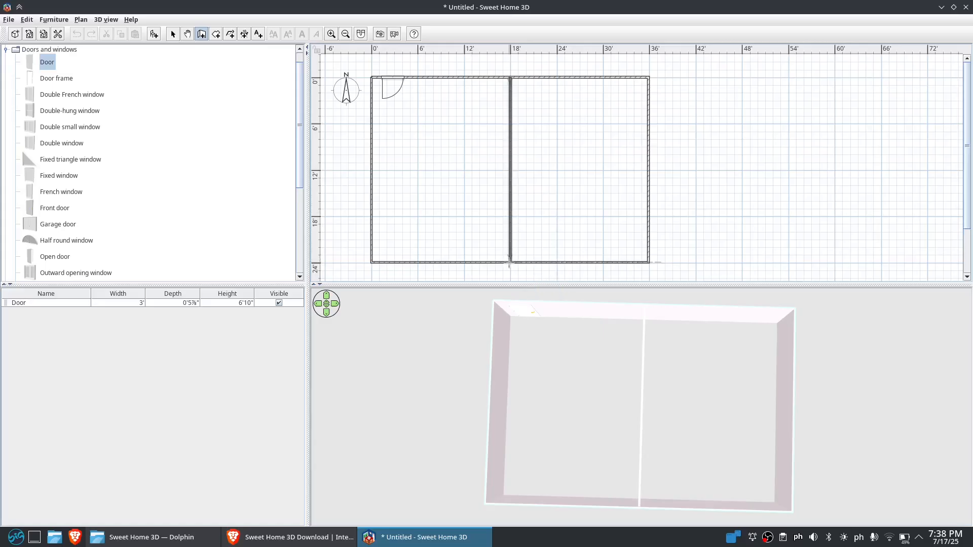
{"action": "left_click", "coordinate": [509, 263]}
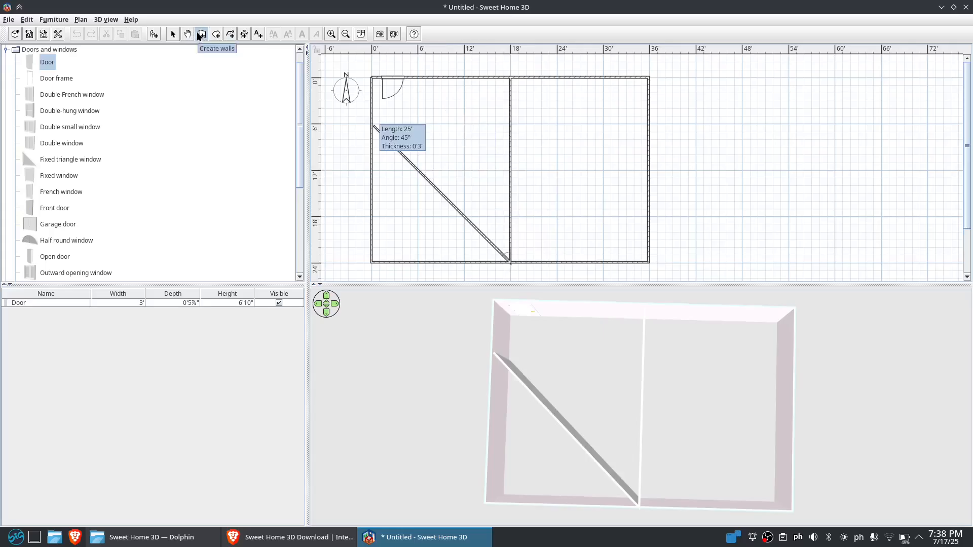
{"action": "left_click", "coordinate": [172, 34]}
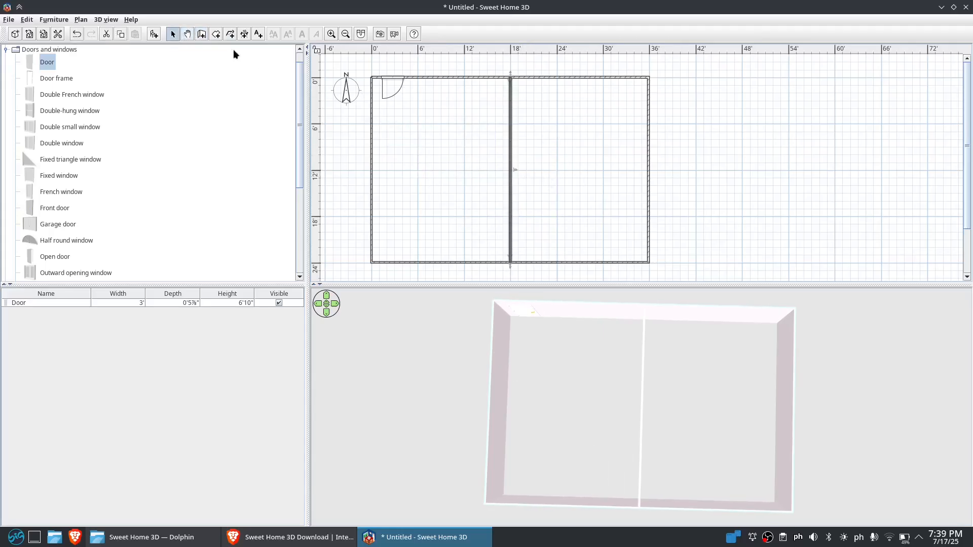
Draw a horizontal wall about 18' long from the partition to the right wall, about 12' down
{"action": "left_click", "coordinate": [201, 34]}
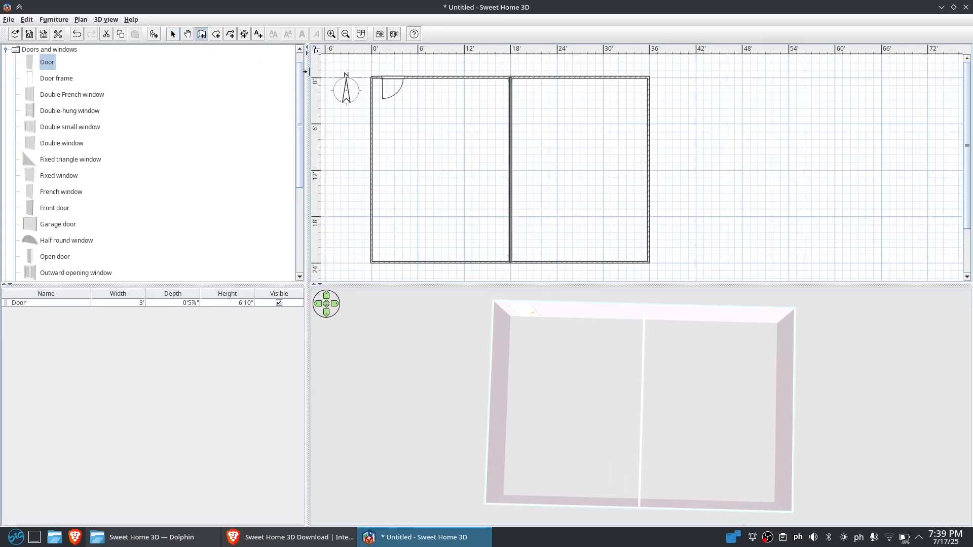
{"action": "left_click", "coordinate": [511, 170]}
{"action": "left_click", "coordinate": [649, 171]}
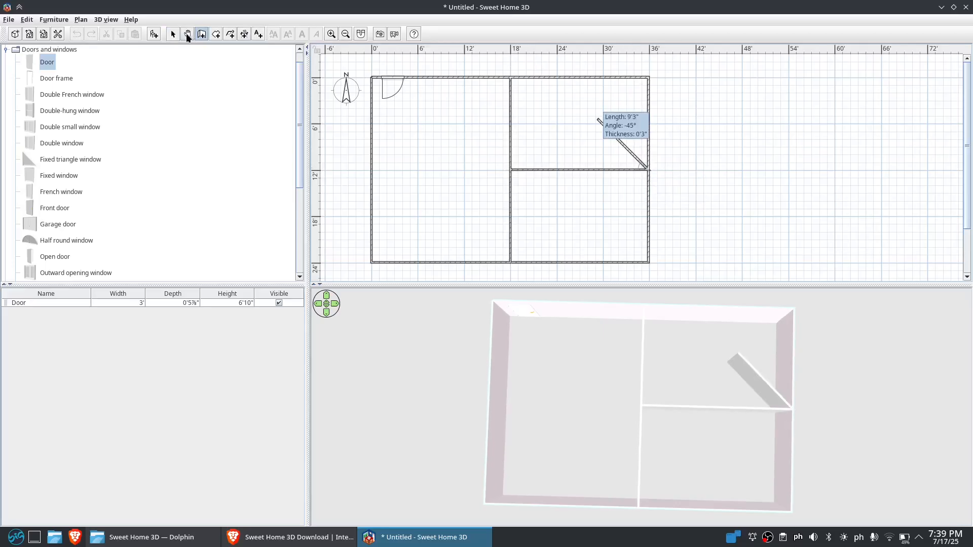
{"action": "left_click", "coordinate": [186, 34]}
{"action": "left_click_drag", "start_coordinate": [578, 133], "coordinate": [549, 202]}
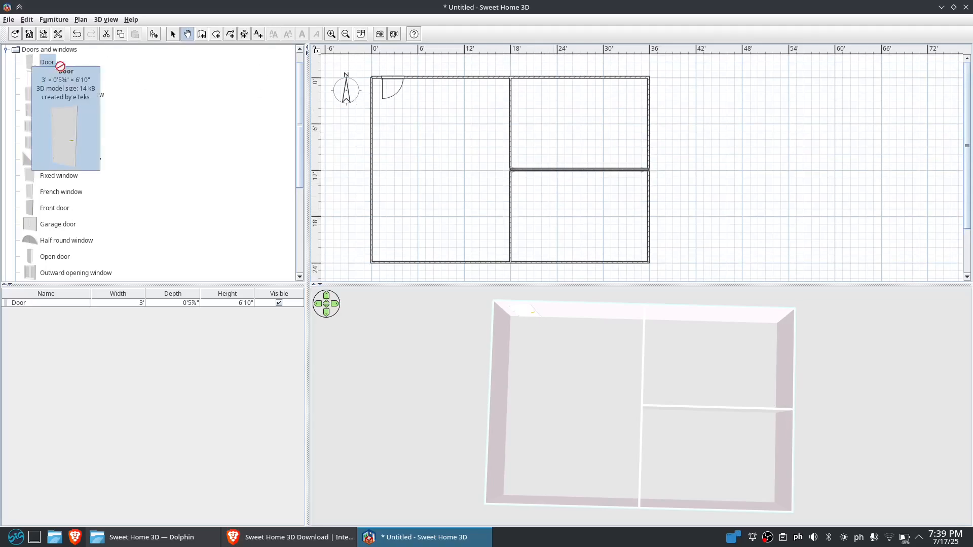
Place a door on the partition wall near the top wall and widen it to about 3'9"
{"action": "left_click_drag", "start_coordinate": [28, 65], "coordinate": [517, 54]}
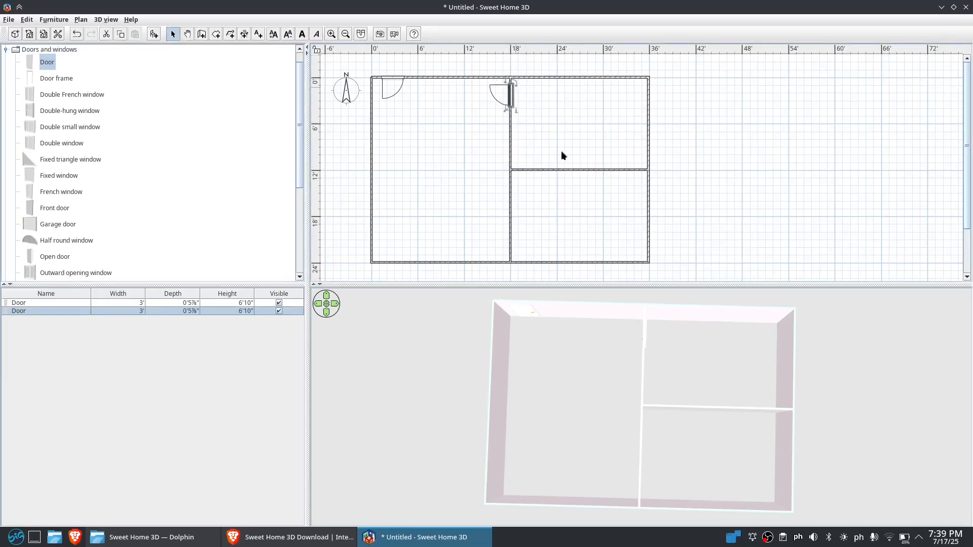
{"action": "left_click", "coordinate": [506, 110]}
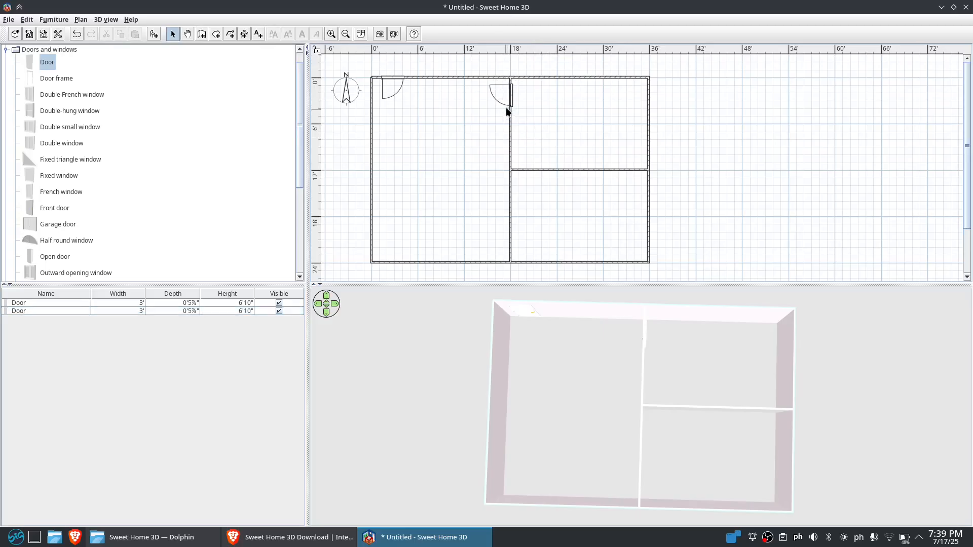
{"action": "left_click", "coordinate": [510, 100]}
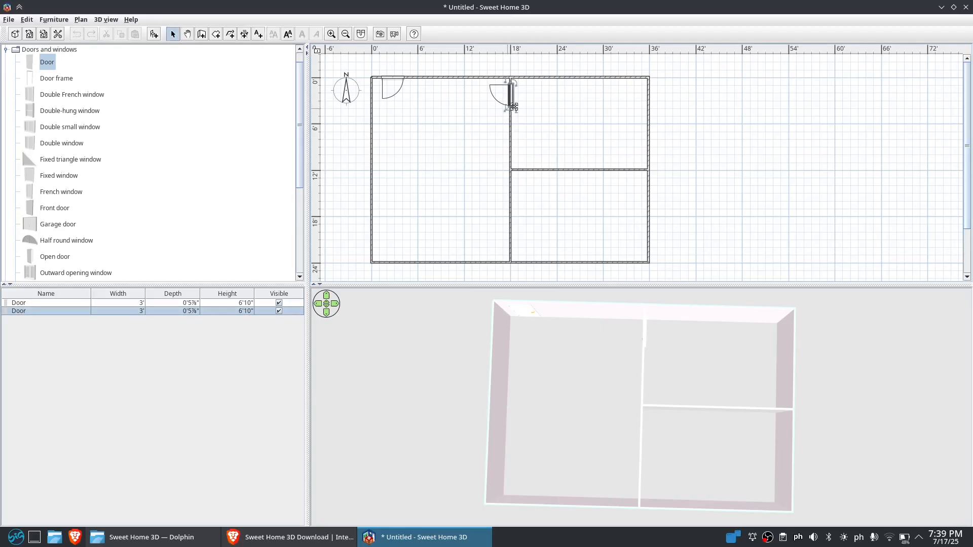
{"action": "left_click_drag", "start_coordinate": [514, 107], "coordinate": [522, 115]}
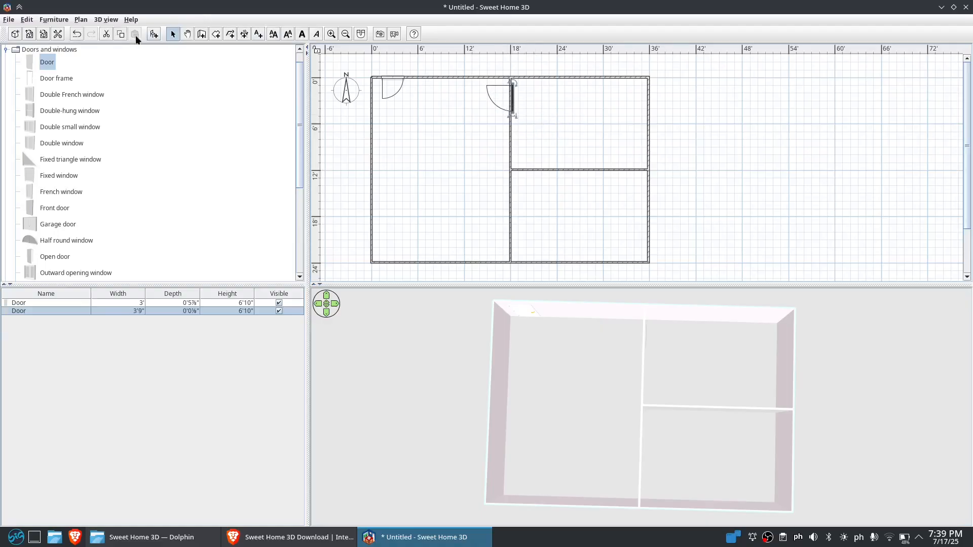
Undo the door widening and move the partition door down to just above the horizontal wall
{"action": "key", "text": "ctrl+z"}
{"action": "left_click", "coordinate": [506, 80]}
{"action": "left_click", "coordinate": [510, 89]}
{"action": "left_click_drag", "start_coordinate": [515, 82], "coordinate": [498, 163]}
{"action": "left_click_drag", "start_coordinate": [513, 103], "coordinate": [513, 139]}
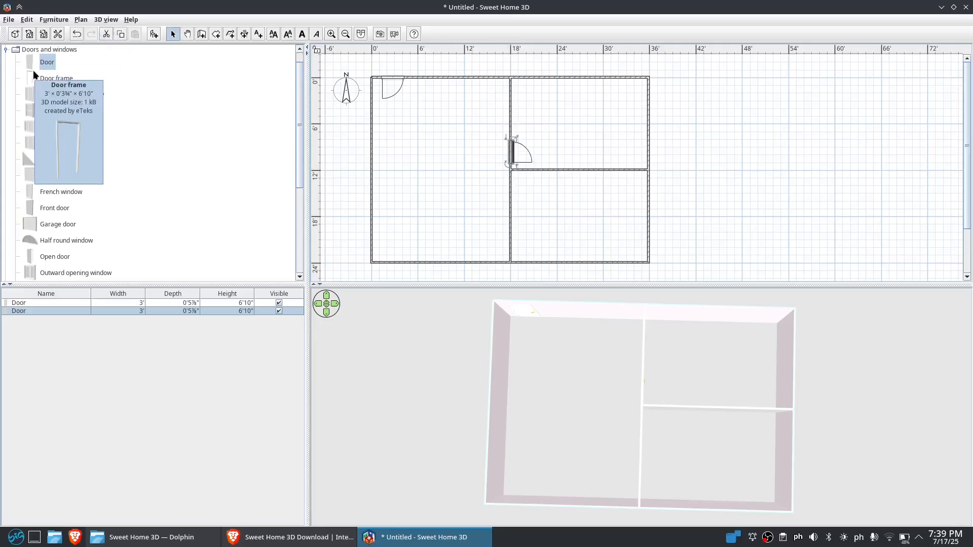
Place another door on the partition wall near the bottom wall
{"action": "left_click_drag", "start_coordinate": [47, 61], "coordinate": [512, 254]}
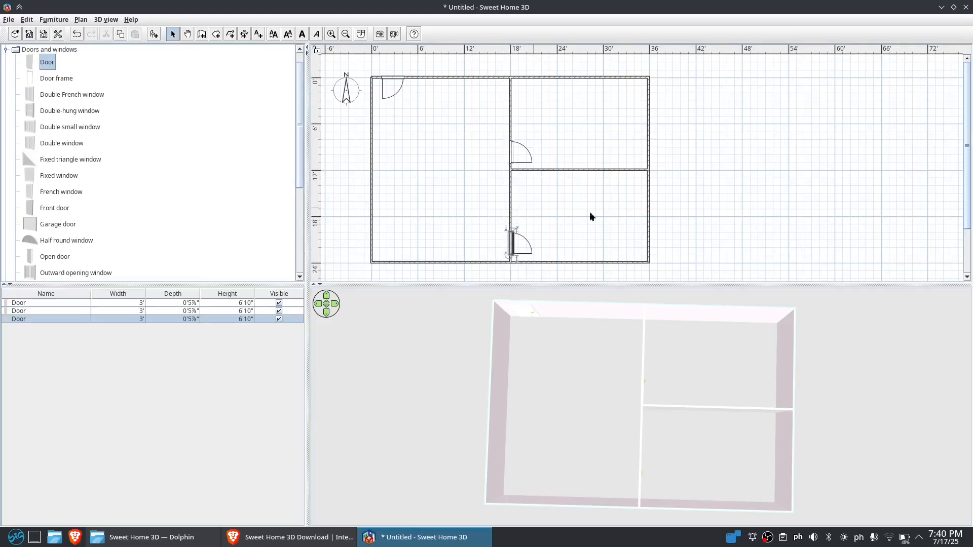
{"action": "left_click", "coordinate": [589, 211]}
{"action": "mouse_move", "coordinate": [701, 453]}
{"action": "left_mouse_down"}
{"action": "mouse_move", "coordinate": [539, 378]}
{"action": "mouse_move", "coordinate": [543, 364]}
{"action": "mouse_move", "coordinate": [717, 463]}
{"action": "mouse_move", "coordinate": [706, 478]}
{"action": "mouse_move", "coordinate": [705, 434]}
{"action": "left_mouse_up"}
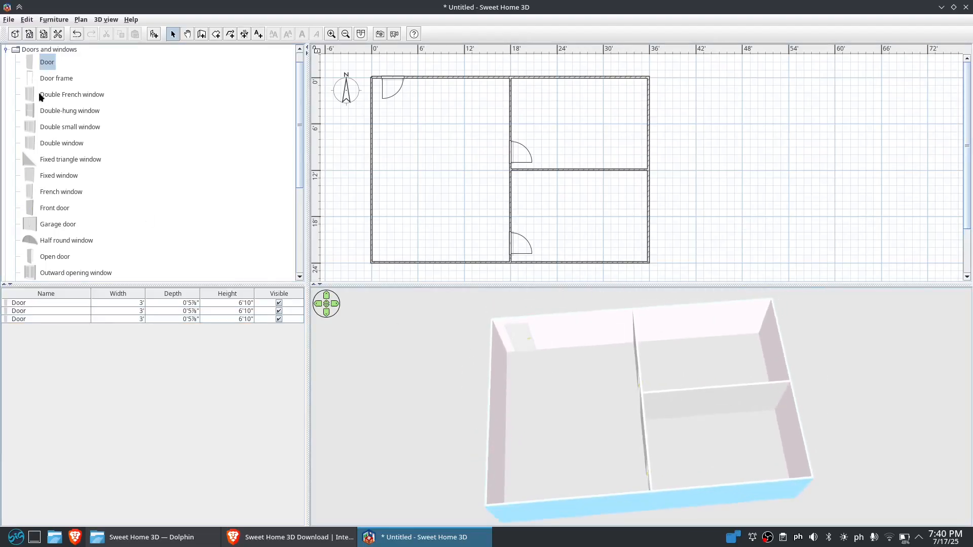
Place a corner sofa from the Living room category in the upper-left room near the top wall
{"action": "left_click", "coordinate": [6, 49]}
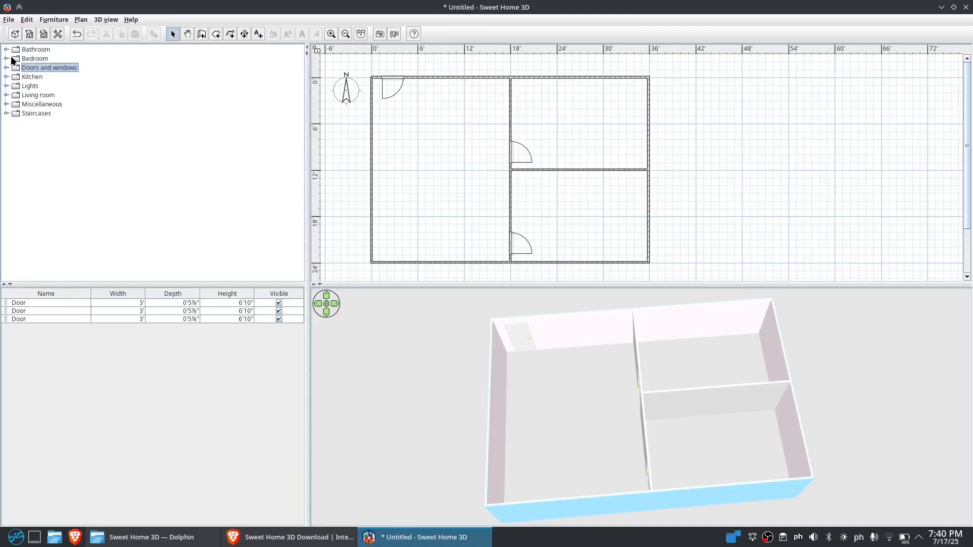
{"action": "left_click", "coordinate": [6, 95]}
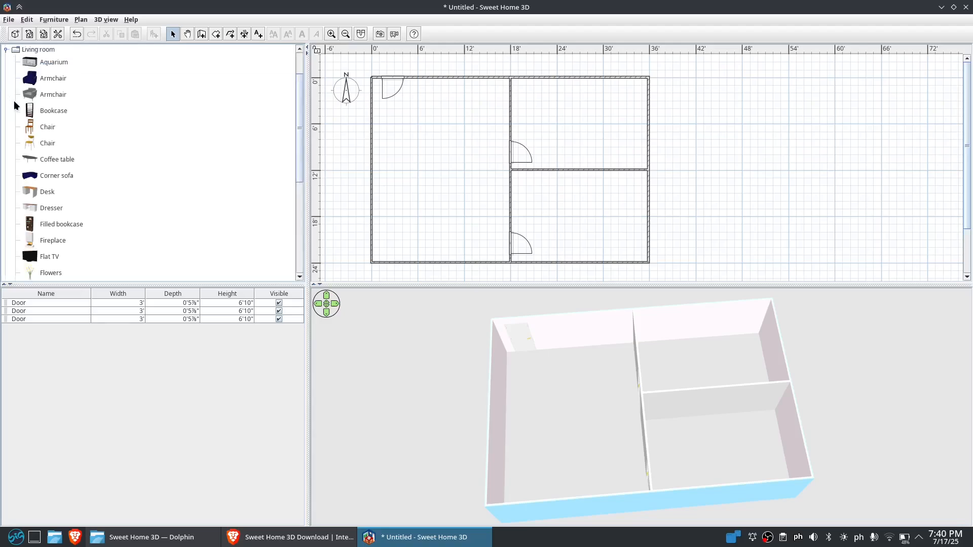
{"action": "mouse_move", "coordinate": [54, 66]}
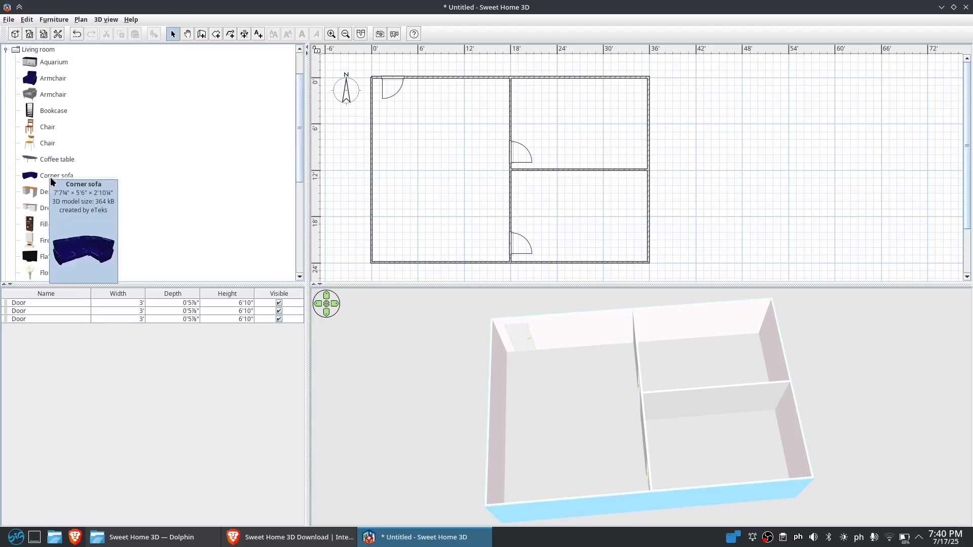
{"action": "left_click", "coordinate": [33, 179]}
{"action": "left_click_drag", "start_coordinate": [33, 178], "coordinate": [415, 108]}
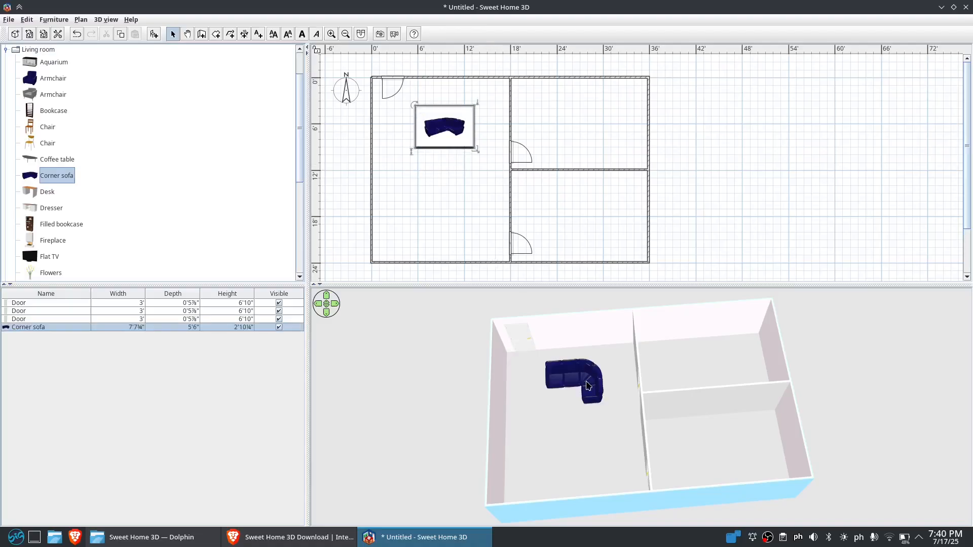
{"action": "left_click_drag", "start_coordinate": [415, 109], "coordinate": [563, 191]}
{"action": "mouse_move", "coordinate": [453, 115]}
{"action": "left_mouse_down"}
{"action": "mouse_move", "coordinate": [455, 127]}
{"action": "mouse_move", "coordinate": [463, 117]}
{"action": "left_mouse_up"}
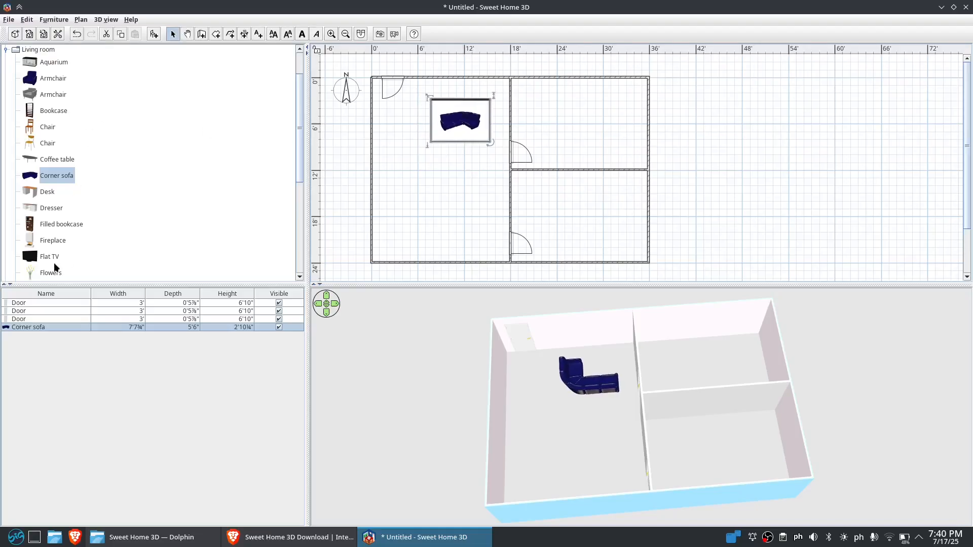
Place a TV unit against the top wall above the corner sofa
{"action": "scroll", "coordinate": [118, 191], "scroll_direction": "down", "scroll_amount": 5}
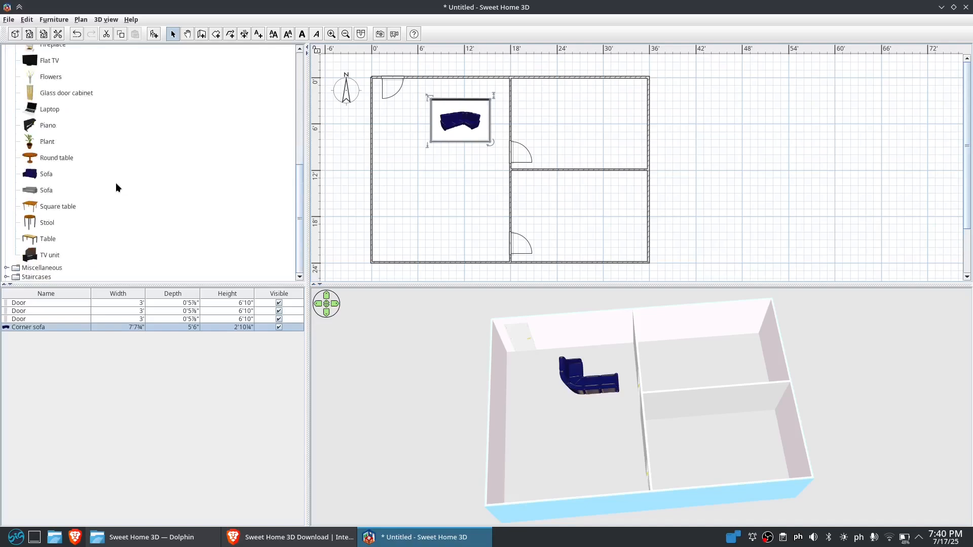
{"action": "mouse_move", "coordinate": [46, 110]}
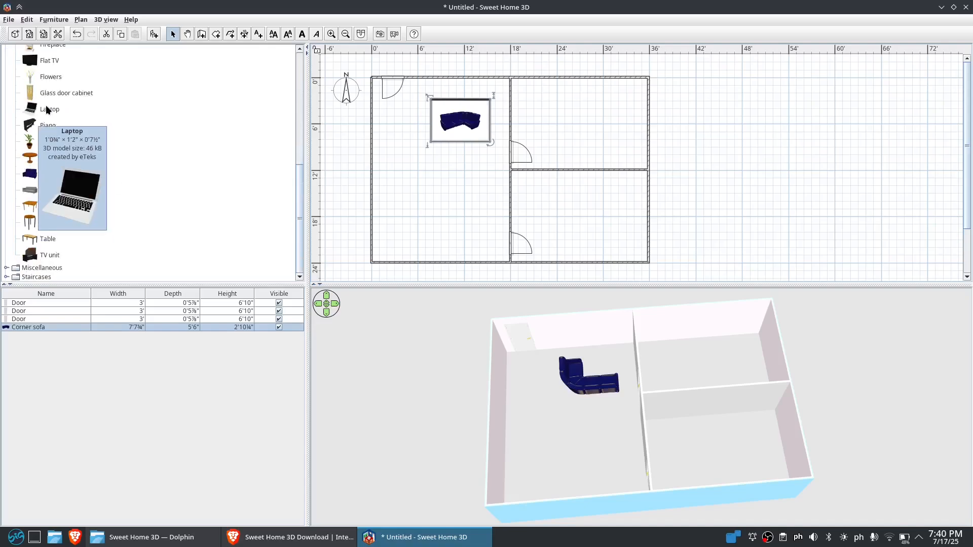
{"action": "left_click", "coordinate": [31, 259]}
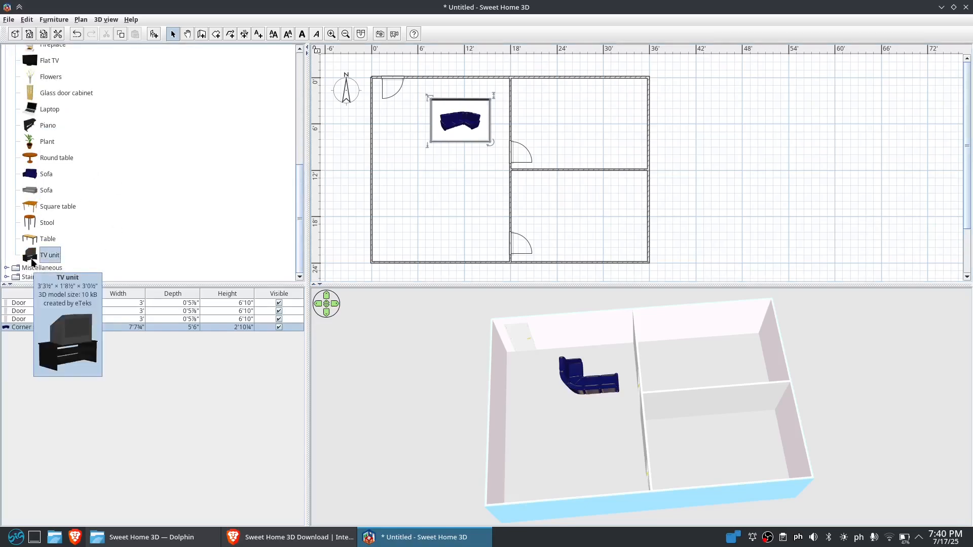
{"action": "left_click_drag", "start_coordinate": [31, 262], "coordinate": [480, 89]}
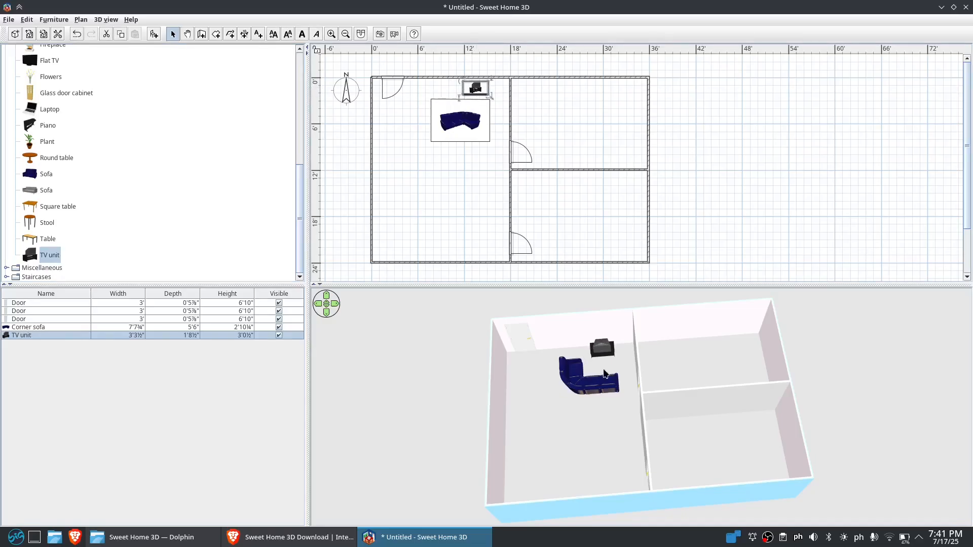
{"action": "scroll", "coordinate": [603, 370], "scroll_direction": "up", "scroll_amount": 5}
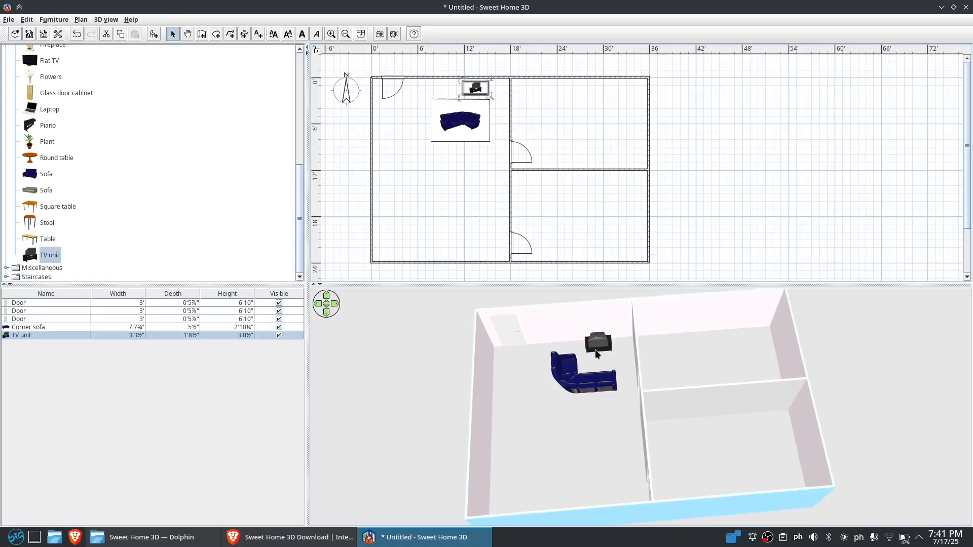
{"action": "scroll", "coordinate": [596, 354], "scroll_direction": "up", "scroll_amount": 4}
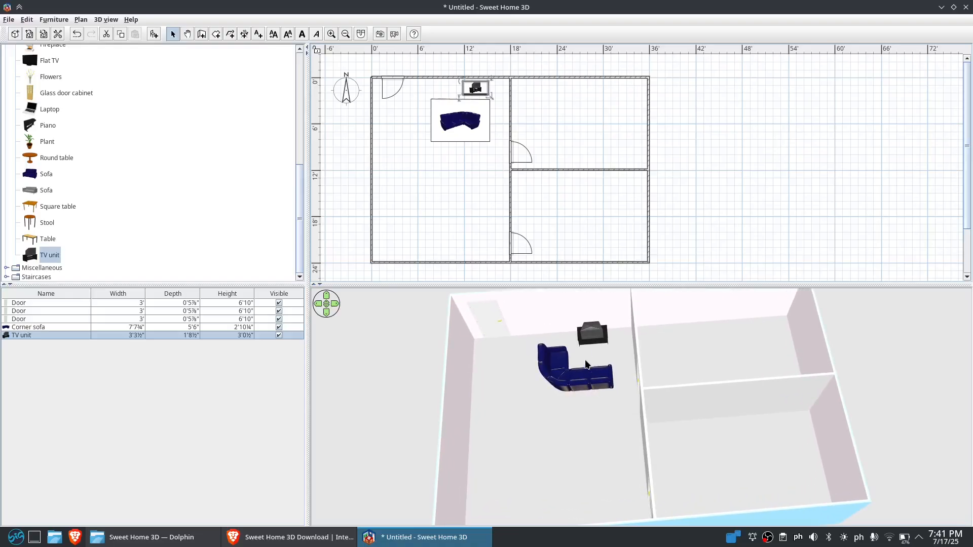
{"action": "left_click_drag", "start_coordinate": [569, 460], "coordinate": [607, 411]}
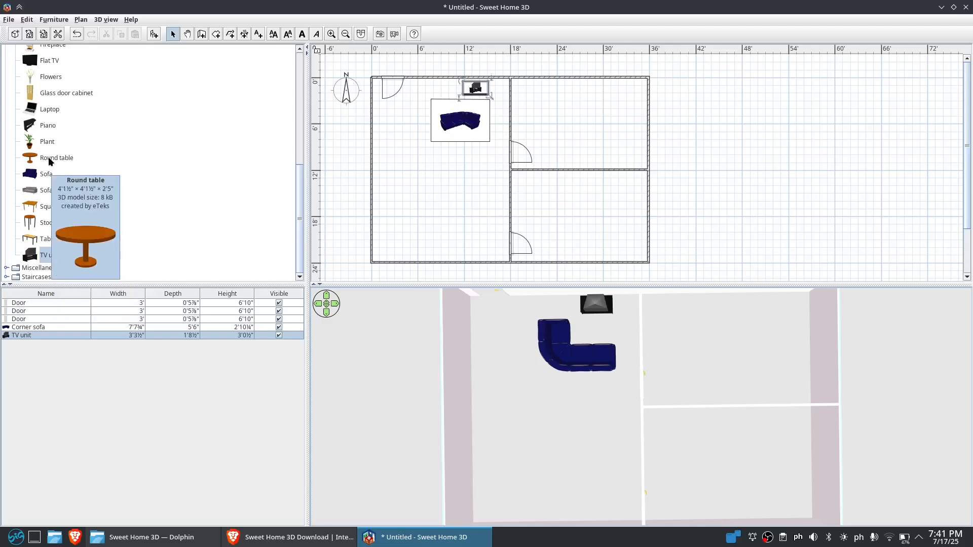
Place a round table in the left room below the sofa, near the left wall
{"action": "left_click", "coordinate": [31, 163]}
{"action": "left_click_drag", "start_coordinate": [31, 163], "coordinate": [392, 162]}
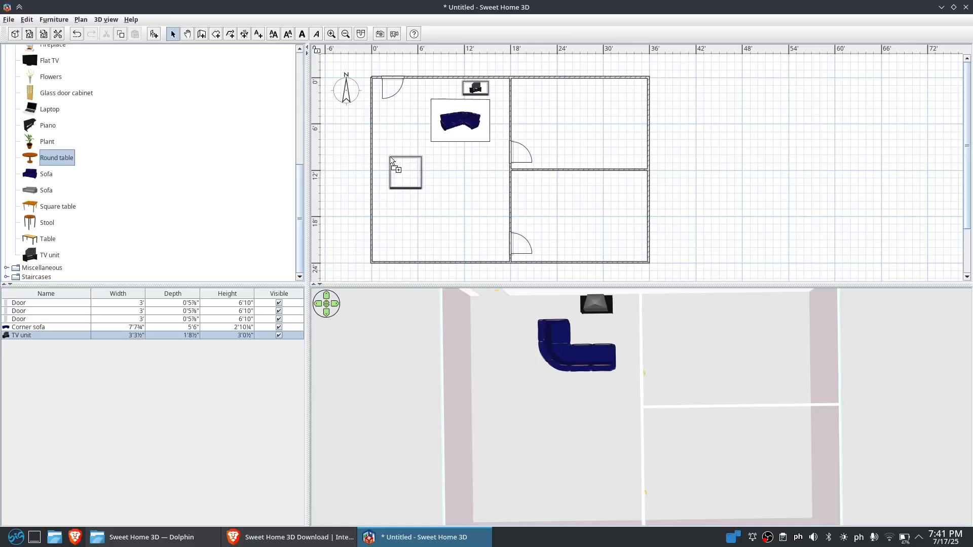
{"action": "left_click_drag", "start_coordinate": [391, 161], "coordinate": [391, 161]}
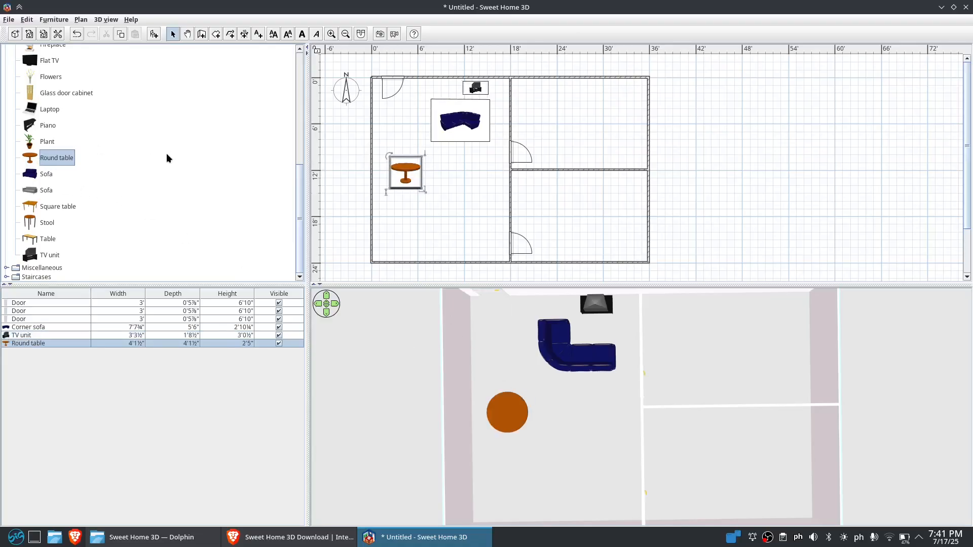
Place four chairs around the round table, one on each side
{"action": "scroll", "coordinate": [127, 180], "scroll_direction": "up", "scroll_amount": 5}
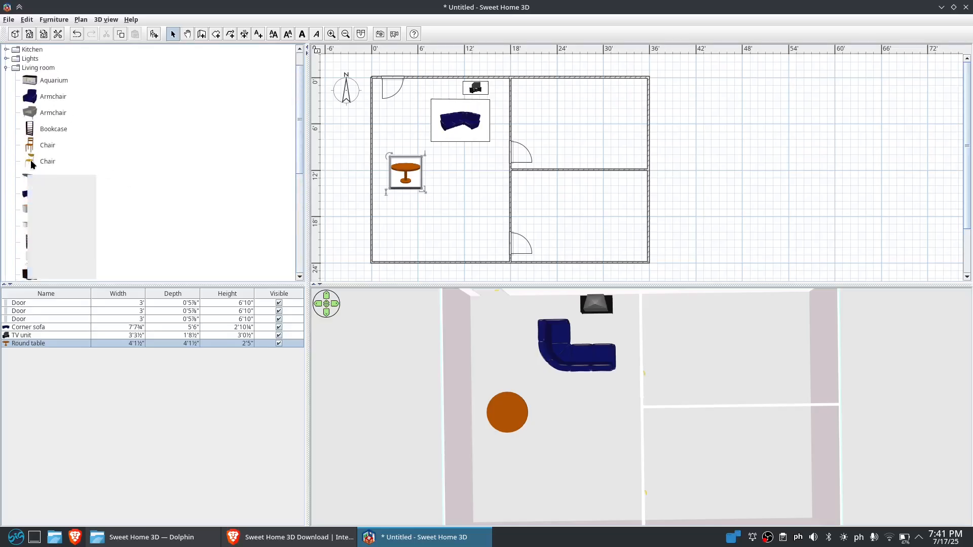
{"action": "left_click_drag", "start_coordinate": [35, 159], "coordinate": [404, 142]}
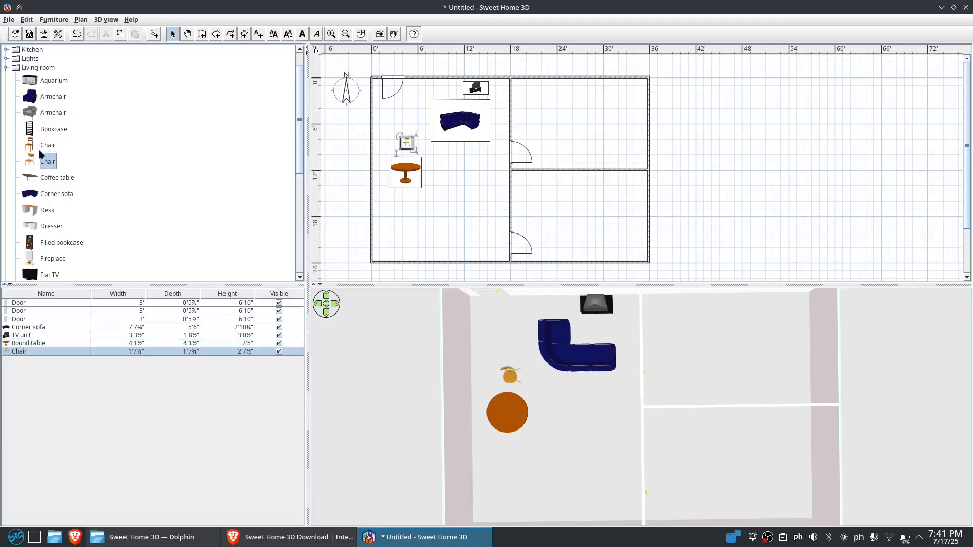
{"action": "left_click_drag", "start_coordinate": [34, 163], "coordinate": [378, 172]}
{"action": "left_click_drag", "start_coordinate": [33, 163], "coordinate": [405, 196]}
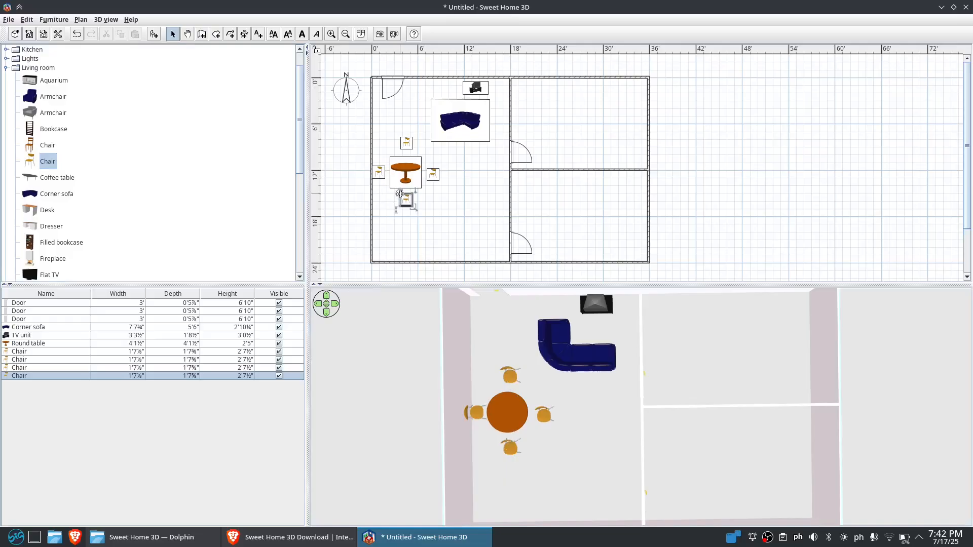
Rotate the bottom and right chairs so they face the round table
{"action": "left_click_drag", "start_coordinate": [399, 193], "coordinate": [453, 254]}
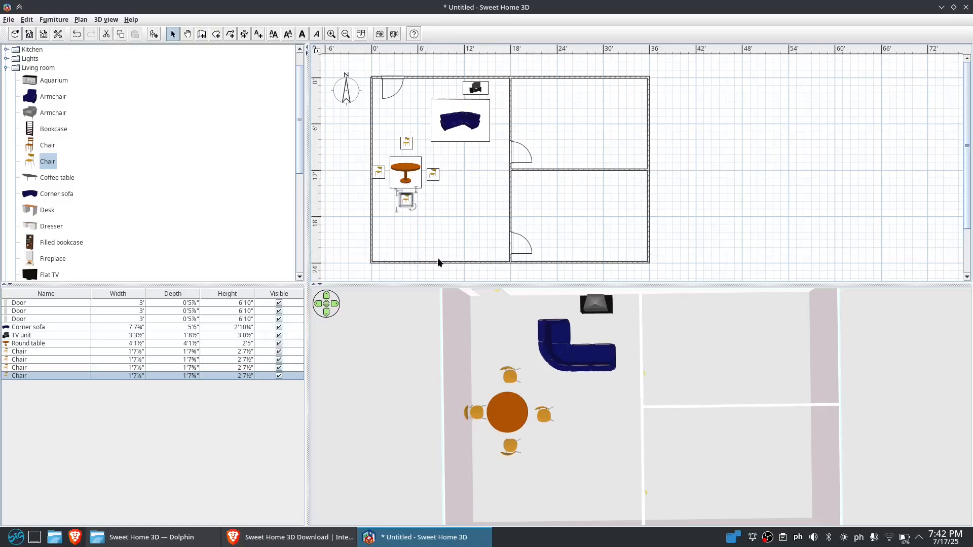
{"action": "left_click", "coordinate": [432, 175]}
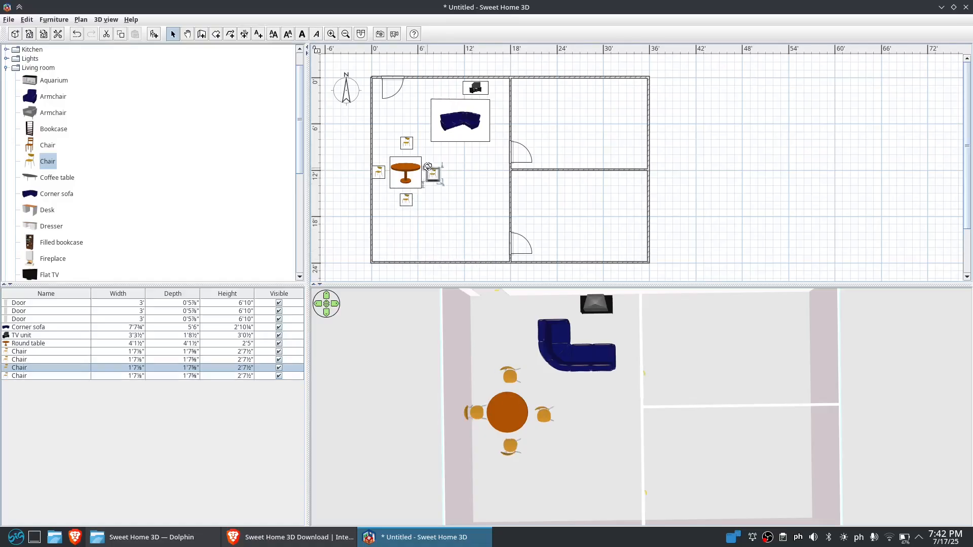
{"action": "left_click_drag", "start_coordinate": [425, 163], "coordinate": [452, 169]}
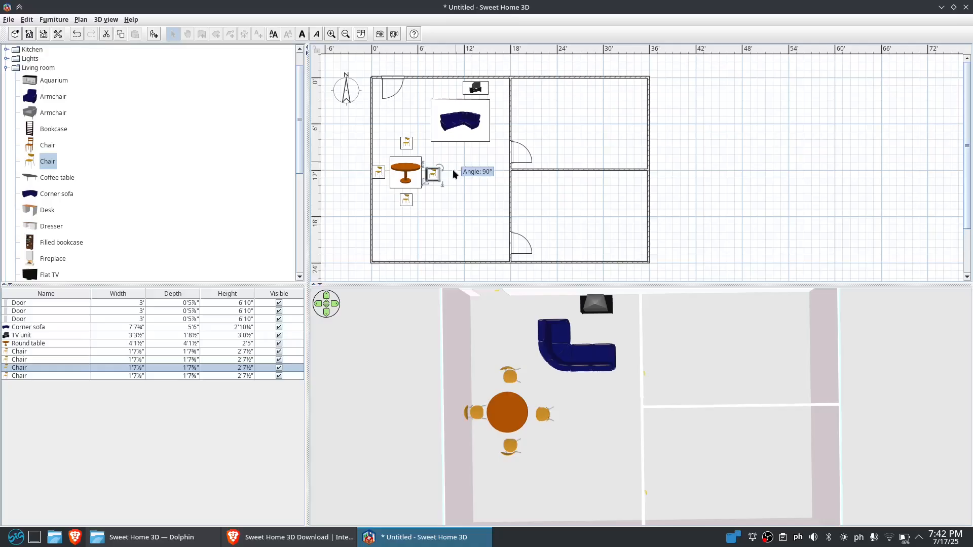
{"action": "left_click", "coordinate": [455, 229]}
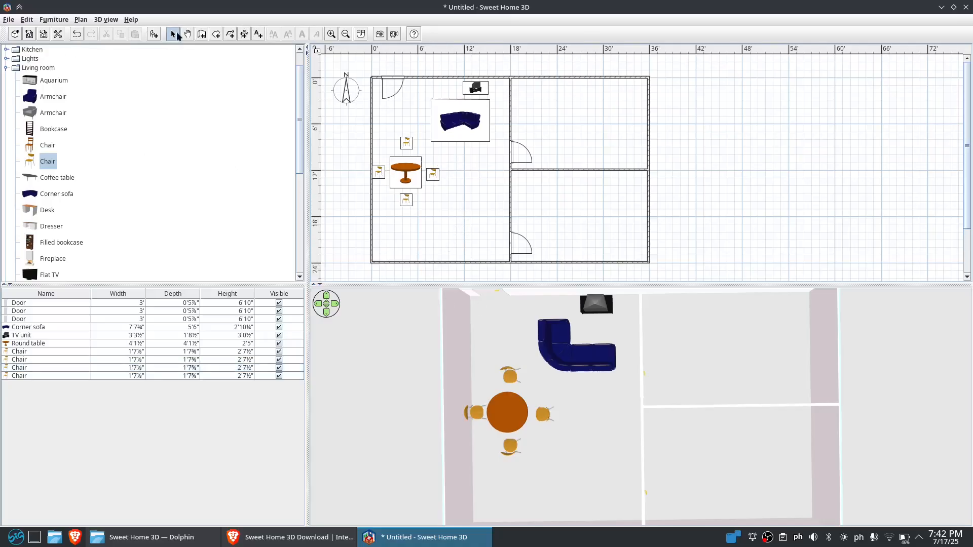
Draw walls enclosing a small lower-left room: 12' horizontally, then about 5'11⅞" down to the bottom wall
{"action": "left_click", "coordinate": [201, 34]}
{"action": "left_click", "coordinate": [372, 217]}
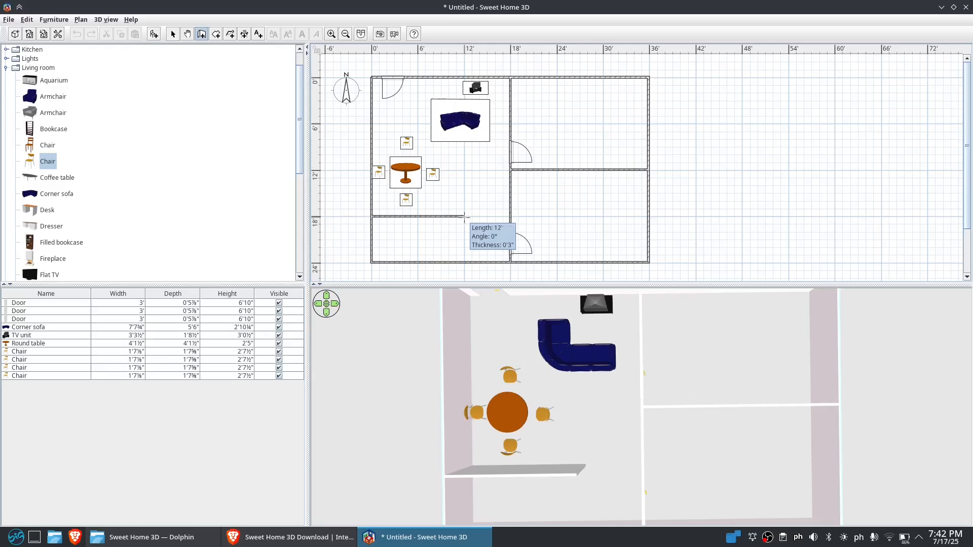
{"action": "left_click", "coordinate": [463, 217]}
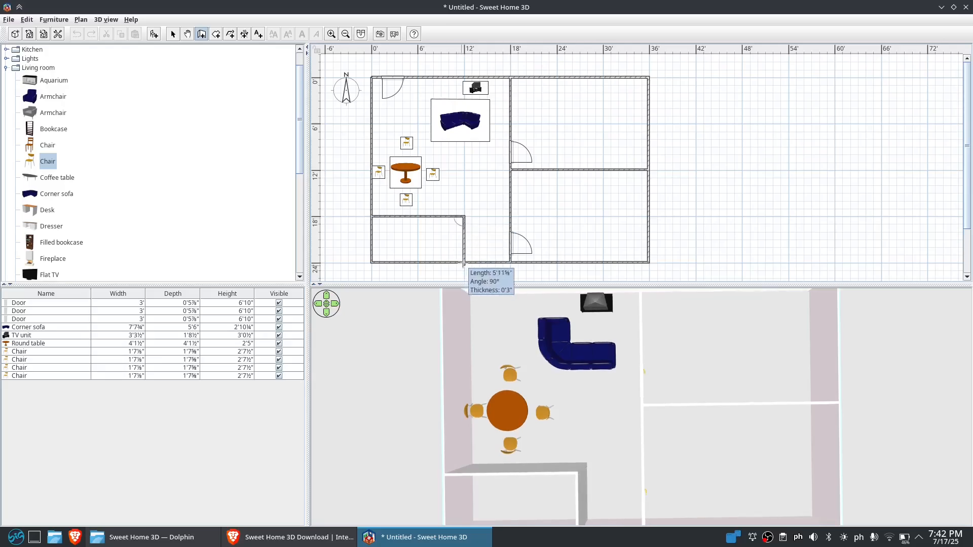
{"action": "double_click", "coordinate": [463, 262]}
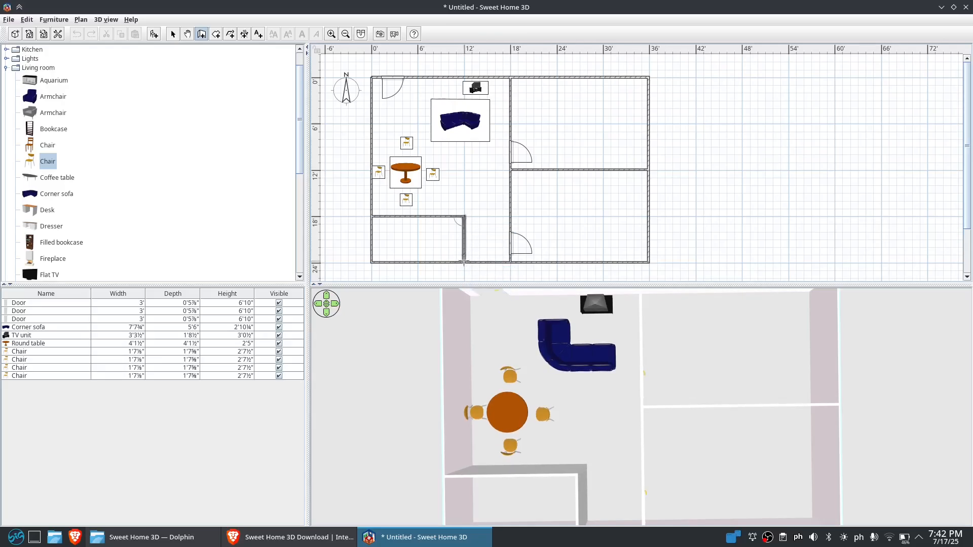
{"action": "left_click", "coordinate": [173, 35]}
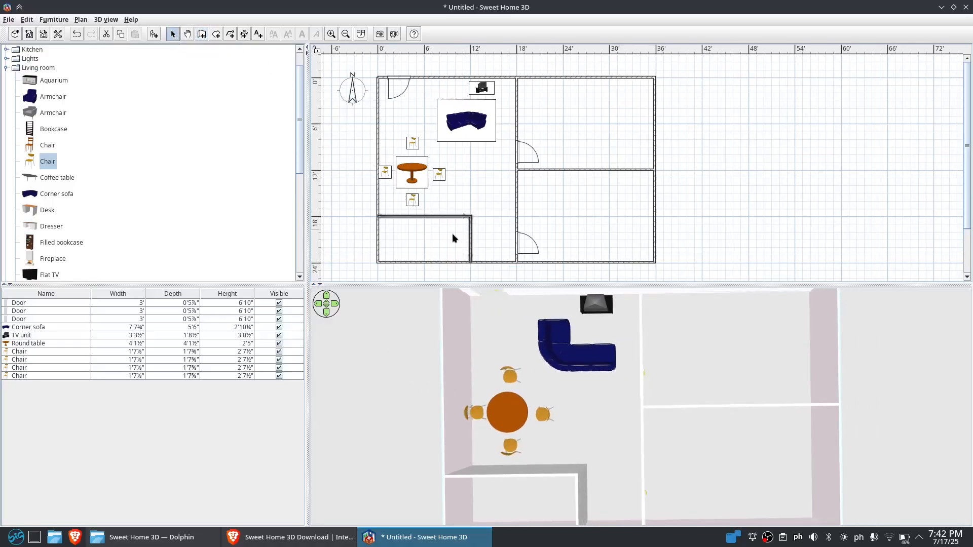
Place a door on the small room's new vertical wall
{"action": "scroll", "coordinate": [71, 108], "scroll_direction": "up", "scroll_amount": 1}
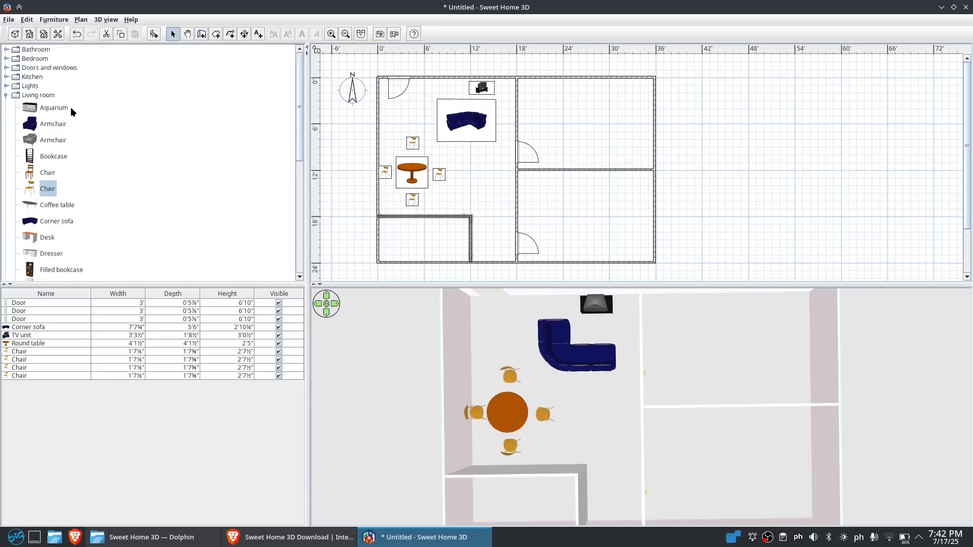
{"action": "left_click", "coordinate": [6, 69]}
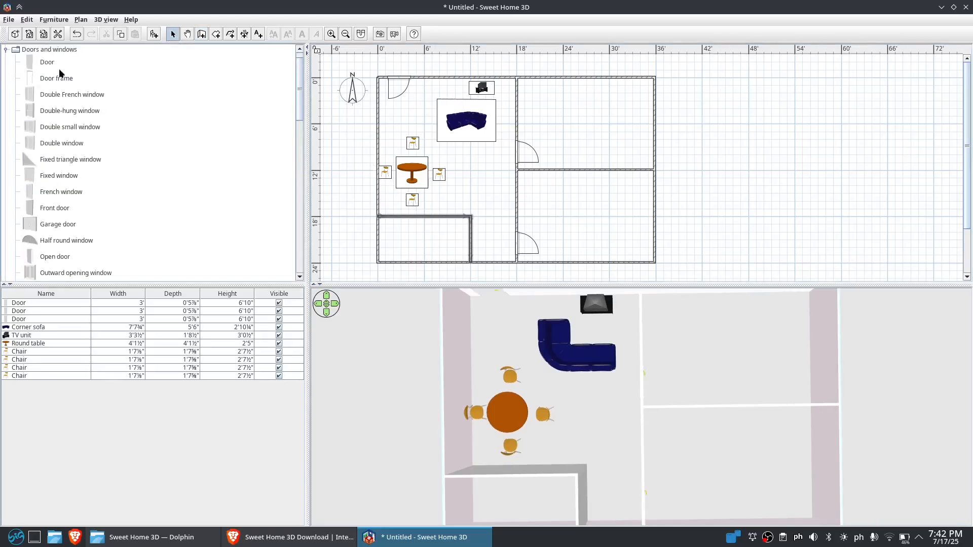
{"action": "left_click_drag", "start_coordinate": [30, 63], "coordinate": [469, 227]}
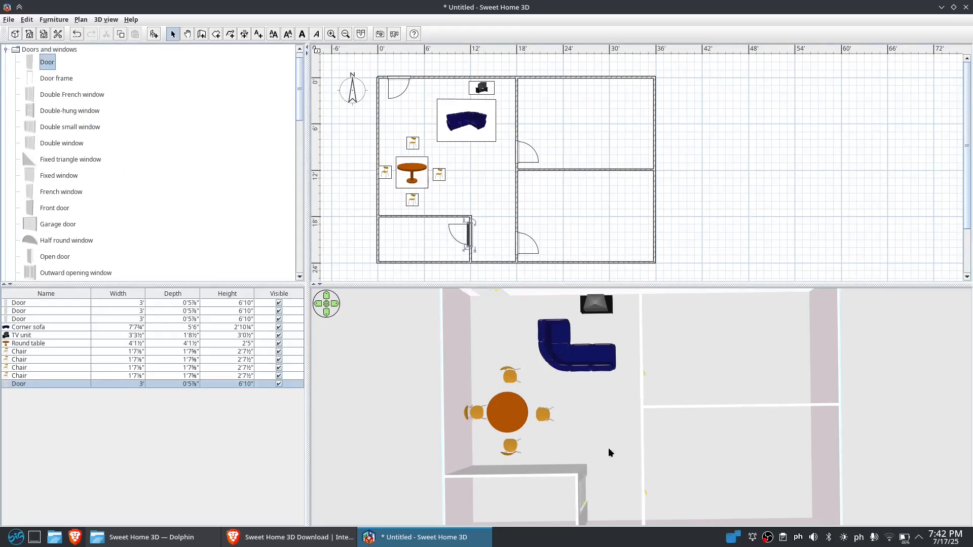
{"action": "left_click_drag", "start_coordinate": [610, 453], "coordinate": [610, 408]}
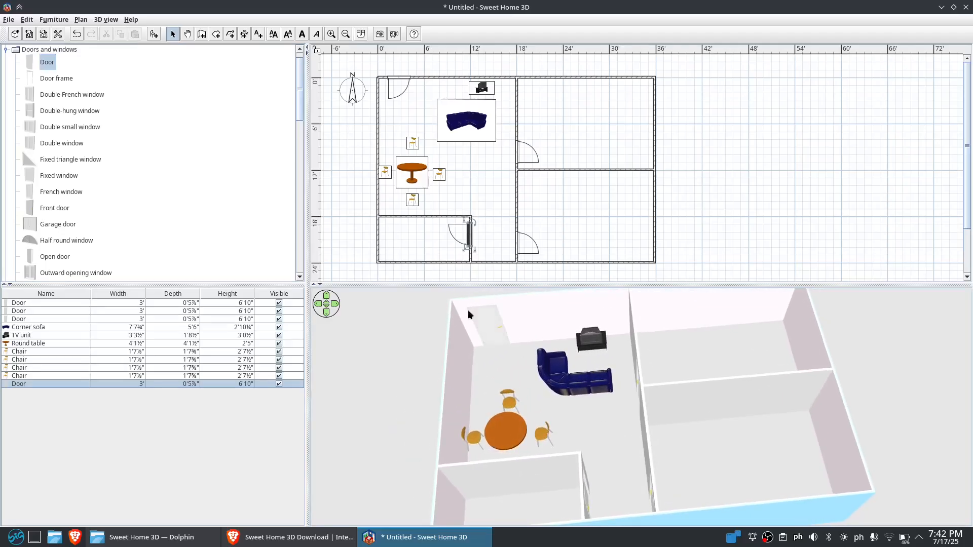
Add a toilet unit from the Bathroom category inside the small lower-left room
{"action": "left_click", "coordinate": [6, 50]}
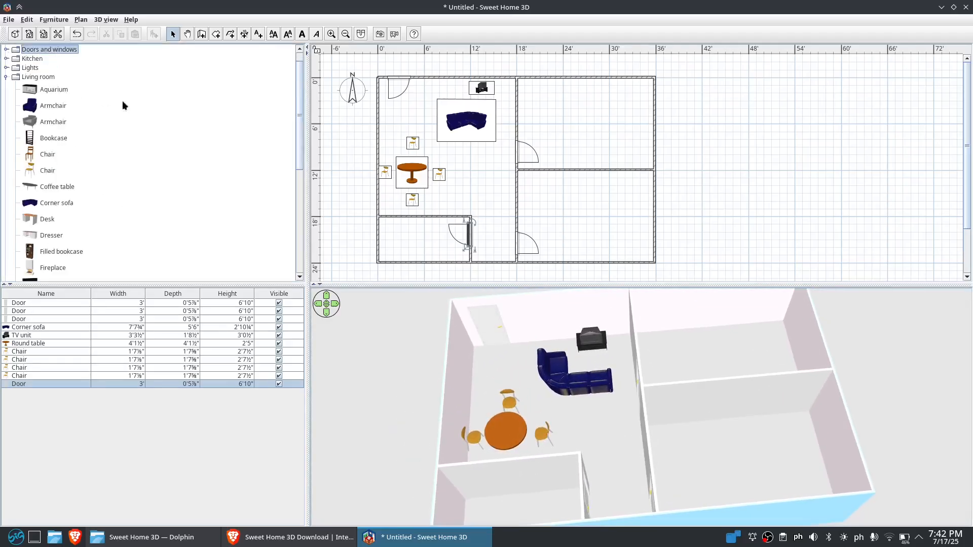
{"action": "left_click", "coordinate": [6, 78]}
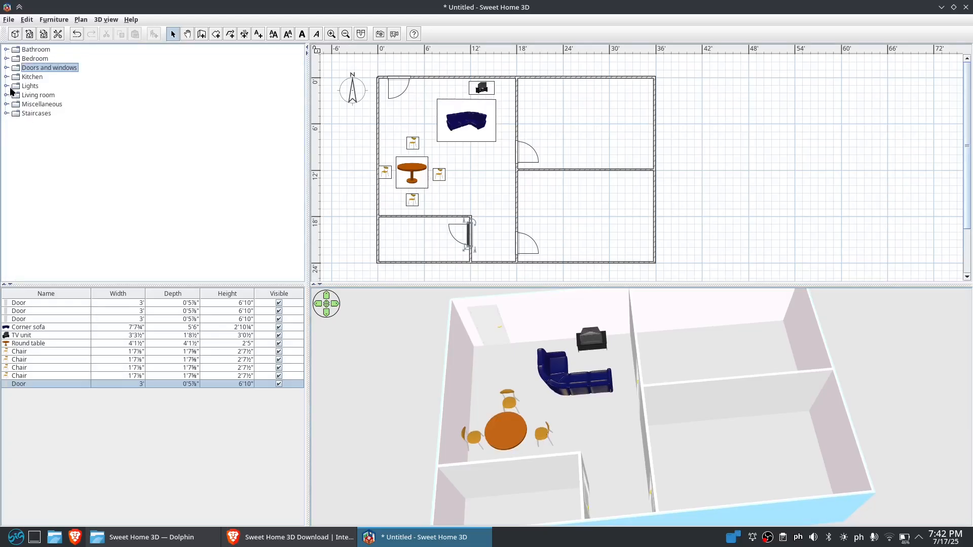
{"action": "left_click", "coordinate": [6, 50]}
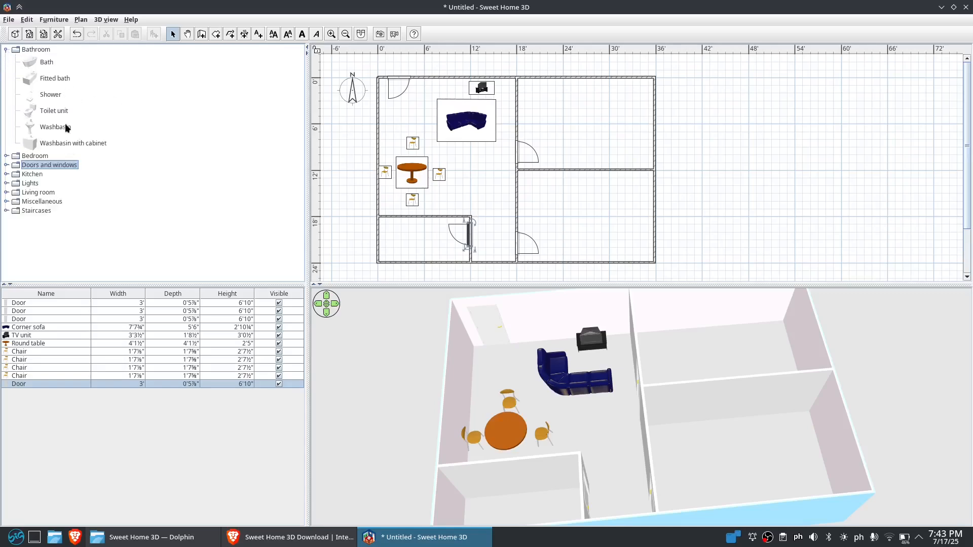
{"action": "left_click_drag", "start_coordinate": [55, 111], "coordinate": [415, 219]}
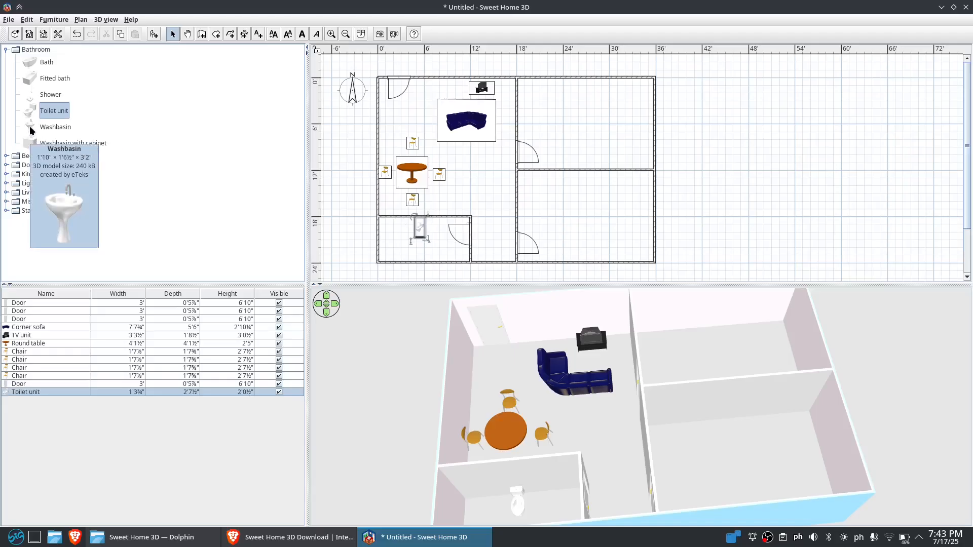
Add a washbasin and a shower from the Bathroom category into the small lower-left room
{"action": "left_click_drag", "start_coordinate": [31, 127], "coordinate": [429, 218]}
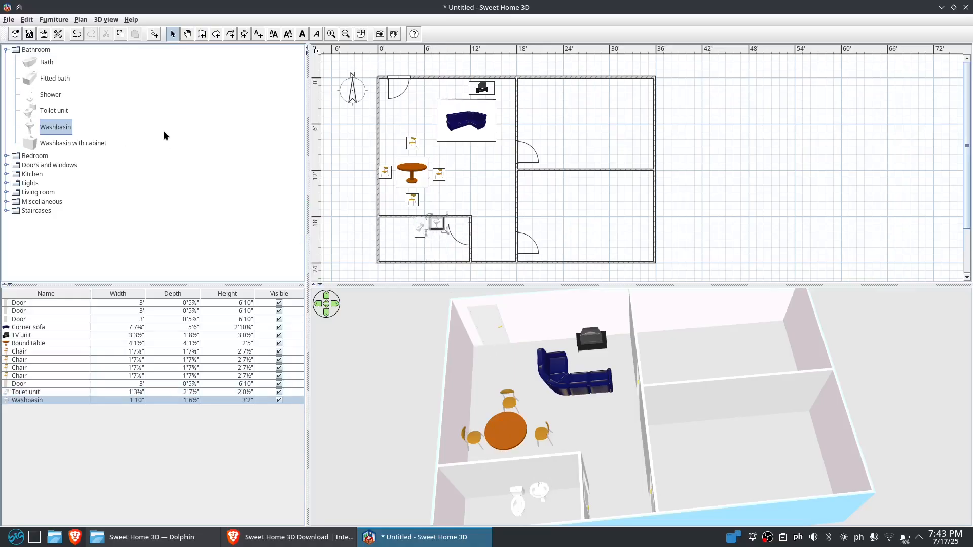
{"action": "mouse_move", "coordinate": [86, 146]}
{"action": "left_click", "coordinate": [51, 95]}
{"action": "left_click_drag", "start_coordinate": [50, 95], "coordinate": [379, 216]}
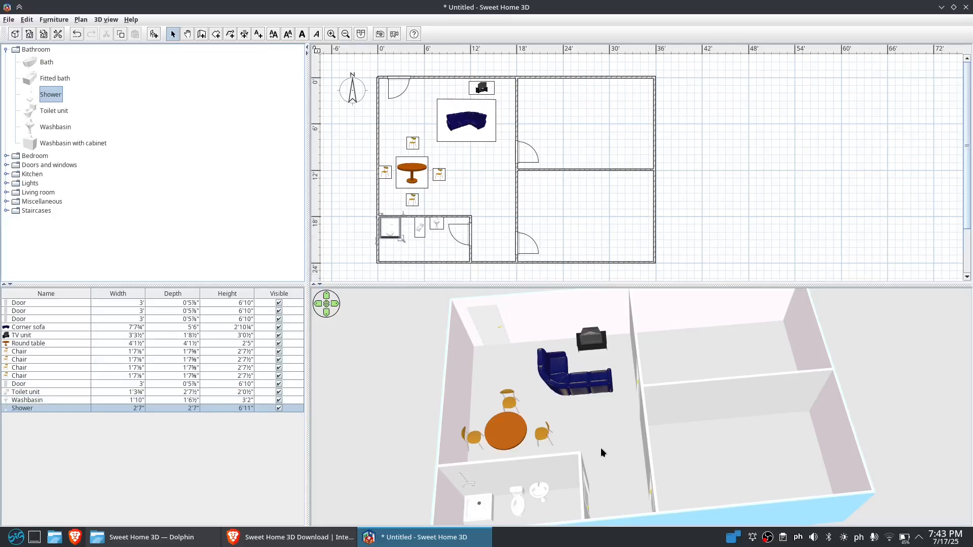
Add a bed from the Bedroom category to the upper-right room
{"action": "left_click_drag", "start_coordinate": [600, 449], "coordinate": [580, 439]}
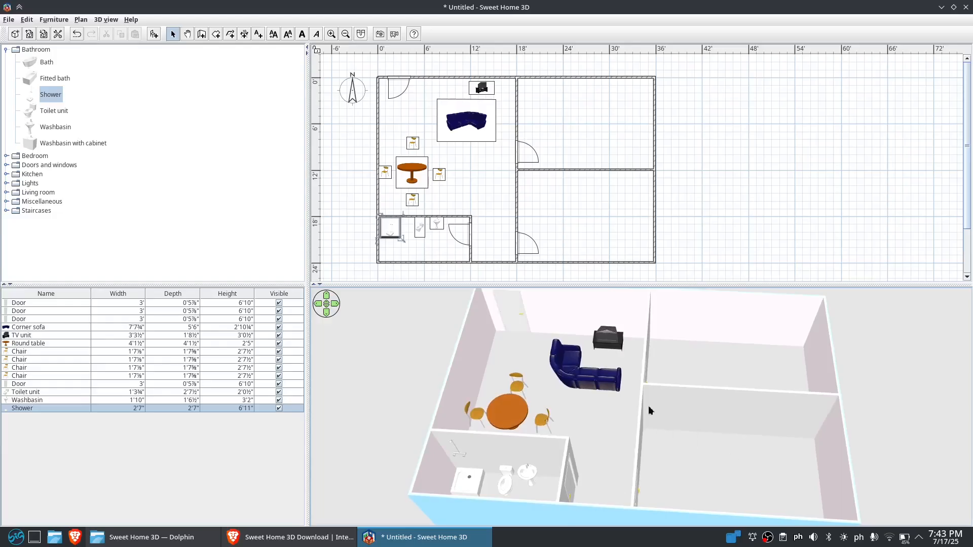
{"action": "left_click", "coordinate": [6, 156]}
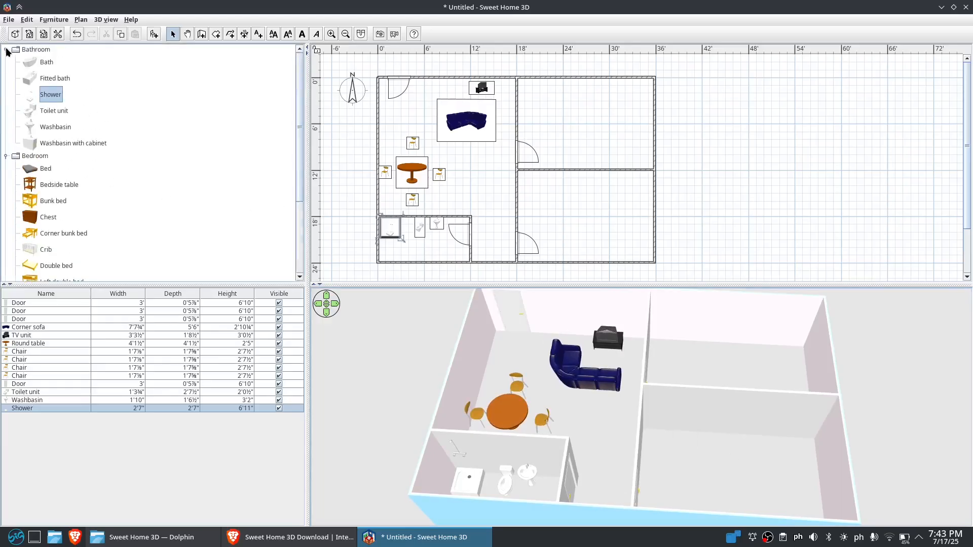
{"action": "left_click", "coordinate": [6, 50]}
{"action": "left_click", "coordinate": [46, 72]}
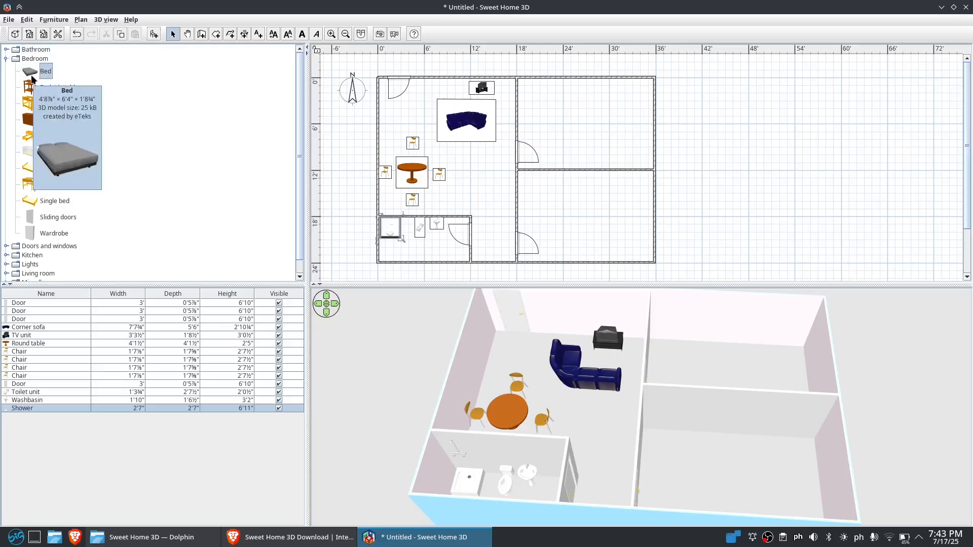
{"action": "left_click_drag", "start_coordinate": [46, 71], "coordinate": [589, 103]}
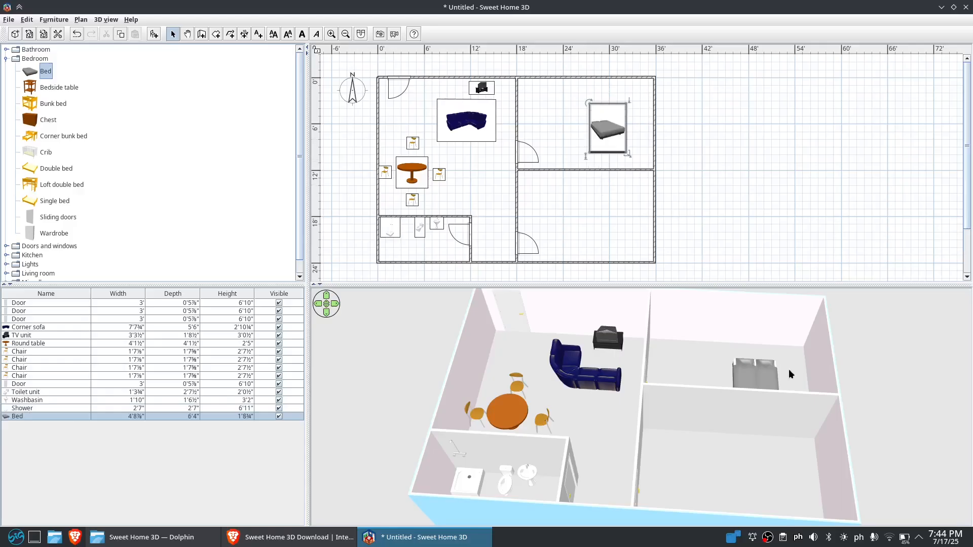
Rotate the bed a quarter turn and move it against the right wall of the upper-right room
{"action": "left_click_drag", "start_coordinate": [789, 374], "coordinate": [792, 424]}
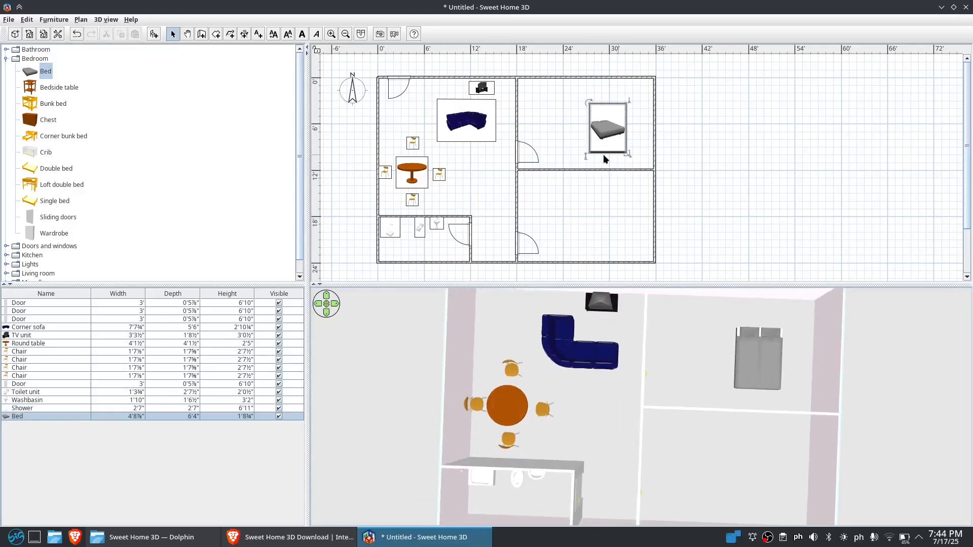
{"action": "left_click_drag", "start_coordinate": [588, 102], "coordinate": [645, 102]}
{"action": "left_click_drag", "start_coordinate": [619, 133], "coordinate": [641, 128]}
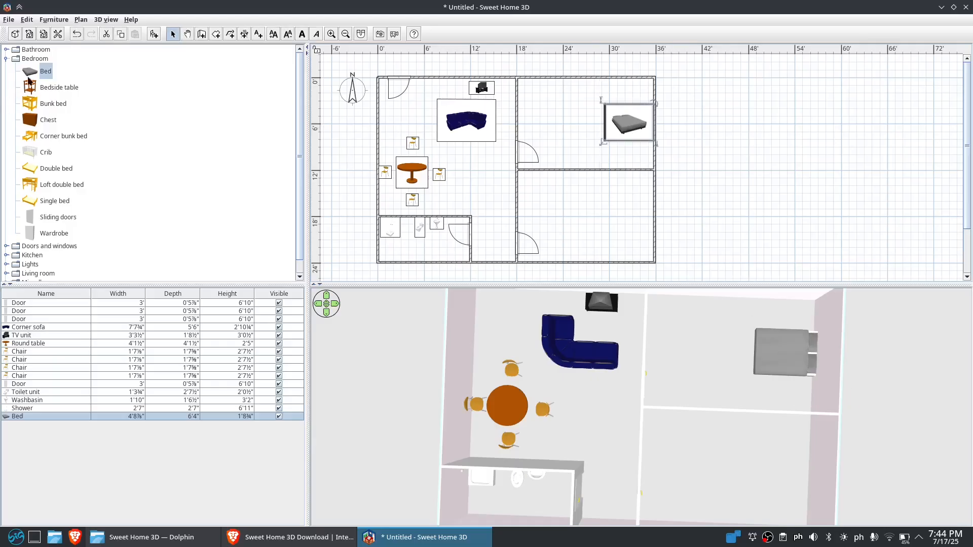
{"action": "left_click_drag", "start_coordinate": [29, 75], "coordinate": [621, 197]}
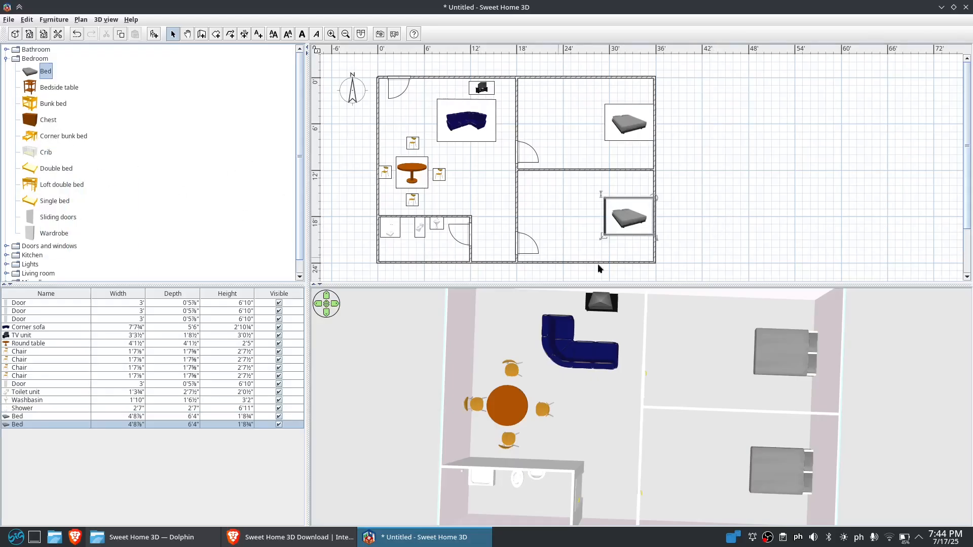
{"action": "left_click_drag", "start_coordinate": [630, 224], "coordinate": [248, 207]}
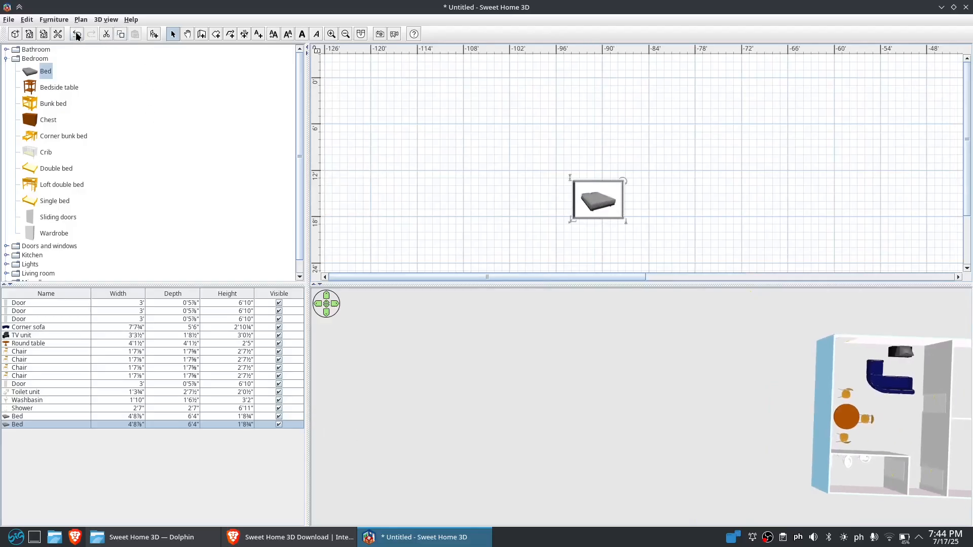
{"action": "left_click", "coordinate": [77, 34]}
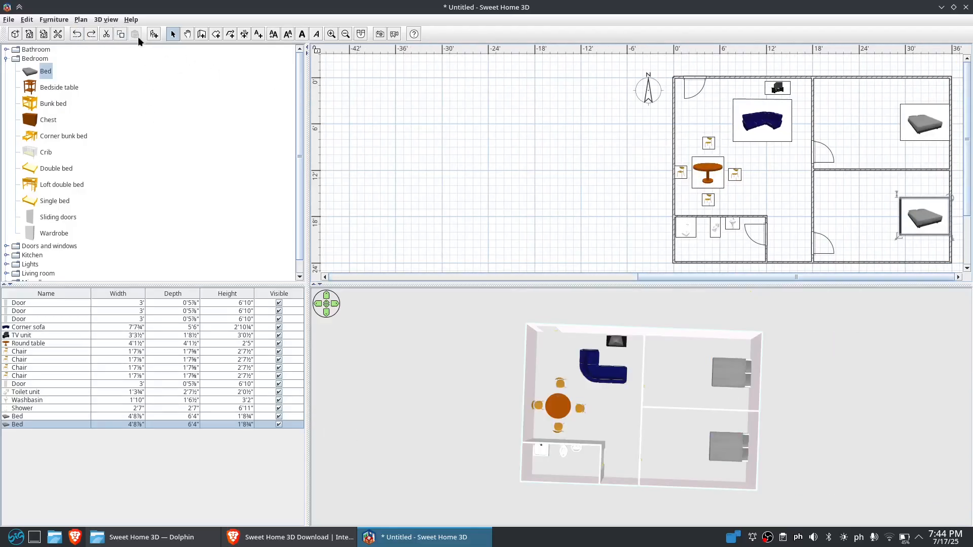
{"action": "left_click", "coordinate": [77, 34]}
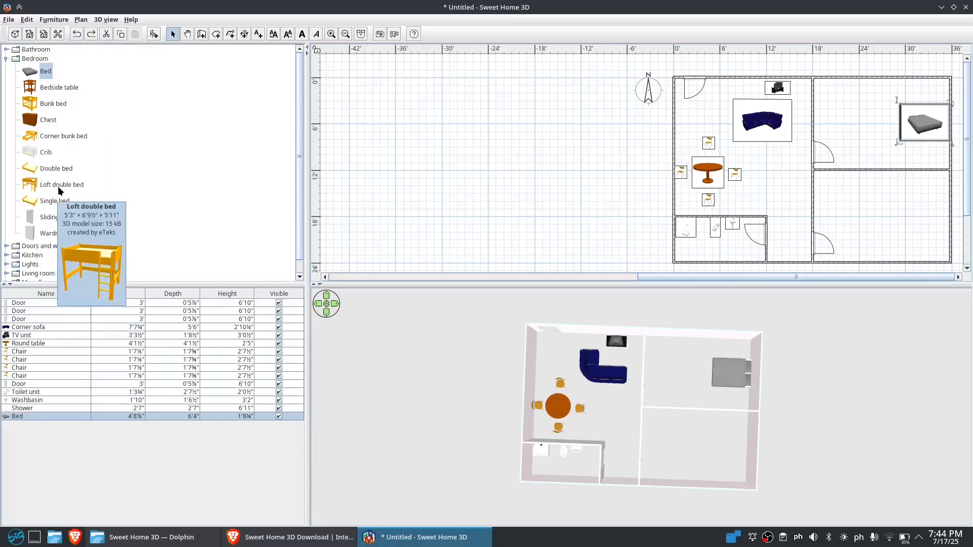
Add a double bed against the right wall of the lower-right room
{"action": "left_click", "coordinate": [32, 175]}
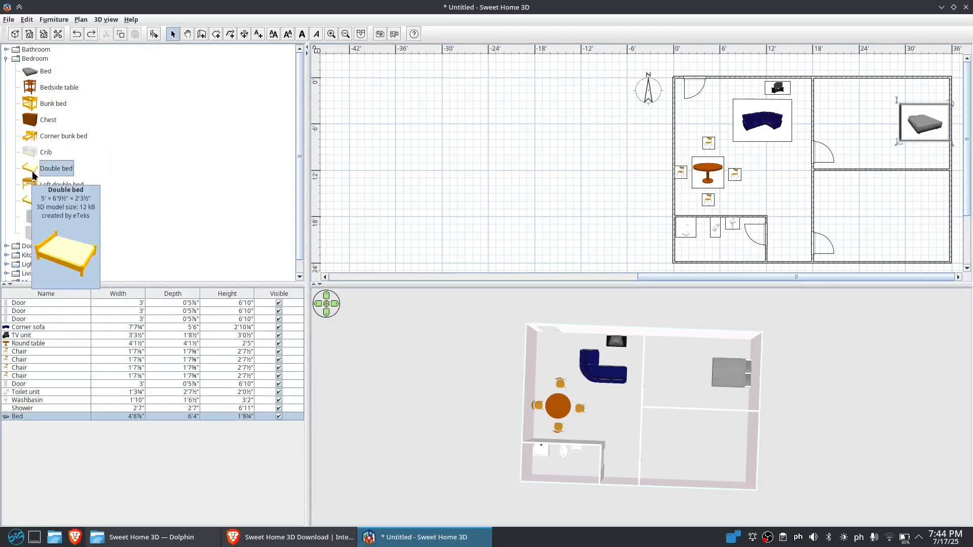
{"action": "left_click_drag", "start_coordinate": [32, 172], "coordinate": [912, 195]}
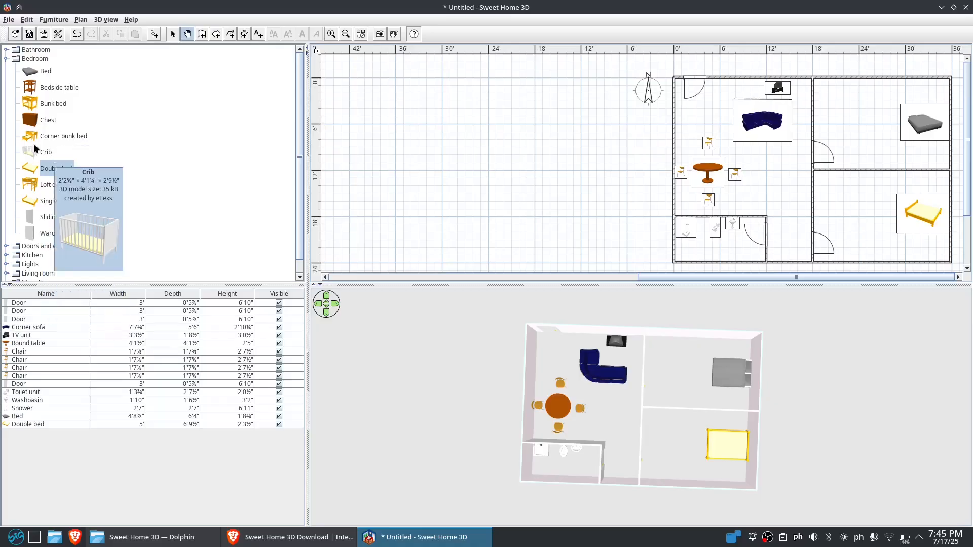
Place a chest along the top wall and a bedside table in the corner of the upper-right room
{"action": "left_click_drag", "start_coordinate": [33, 124], "coordinate": [849, 77]}
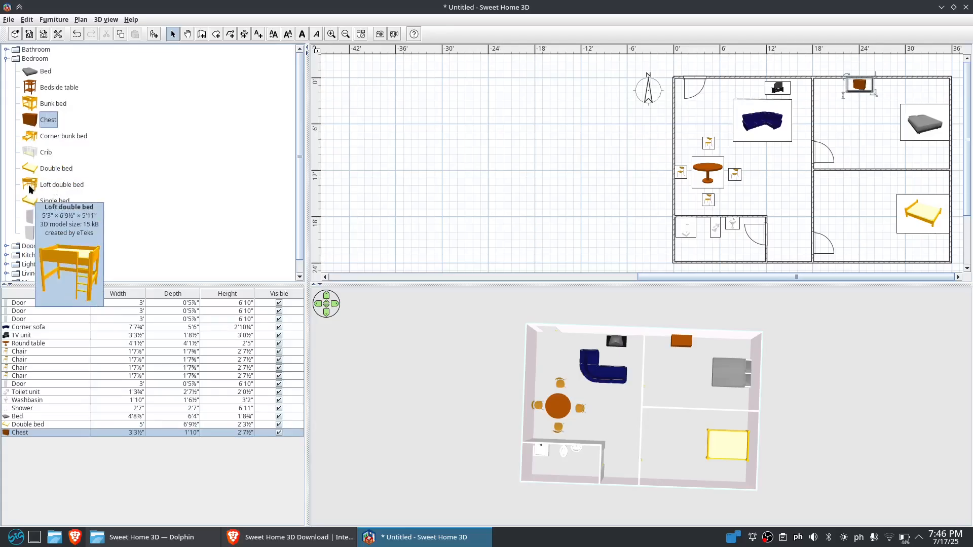
{"action": "left_click_drag", "start_coordinate": [50, 87], "coordinate": [937, 86]}
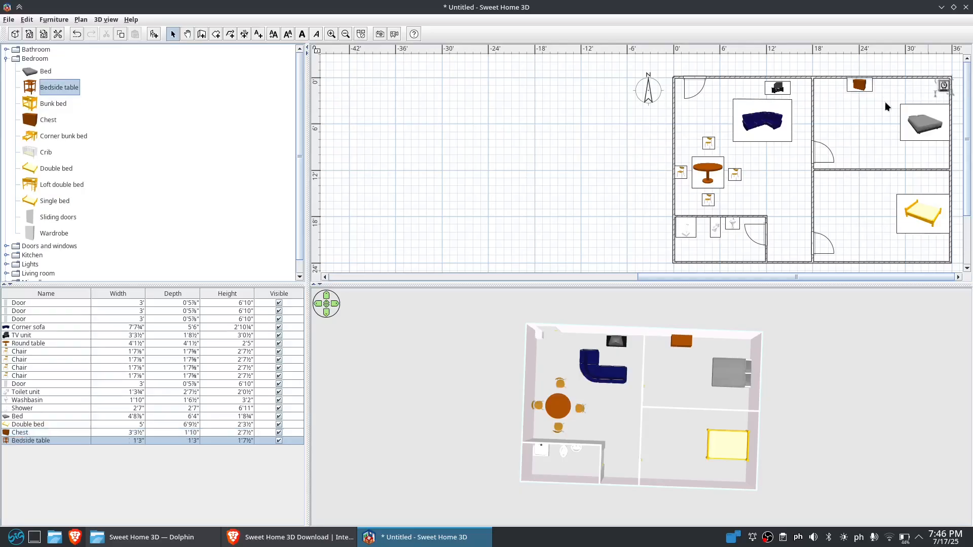
Place a bedside table in the corner and a chest against the bottom wall of the lower-right room
{"action": "left_click_drag", "start_coordinate": [45, 91], "coordinate": [937, 252]}
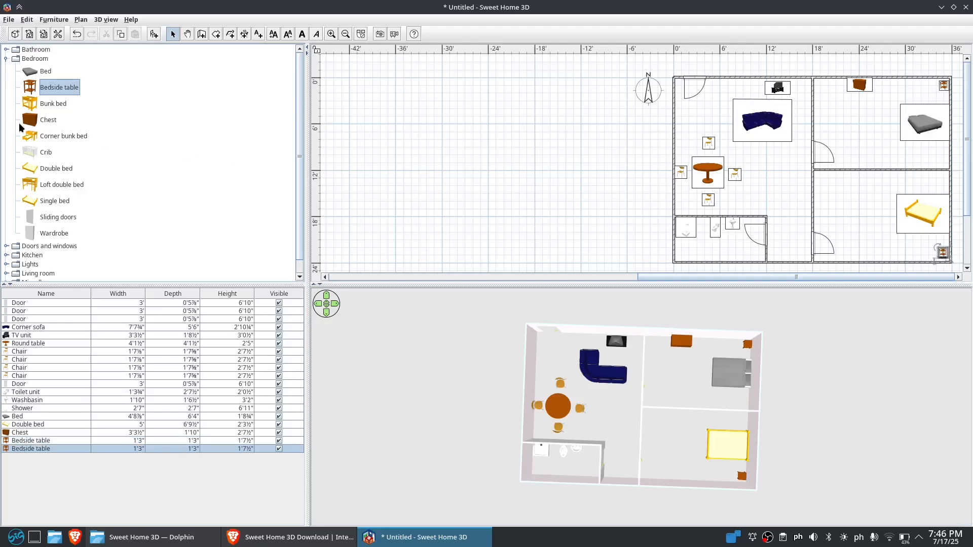
{"action": "left_click_drag", "start_coordinate": [31, 122], "coordinate": [856, 247]}
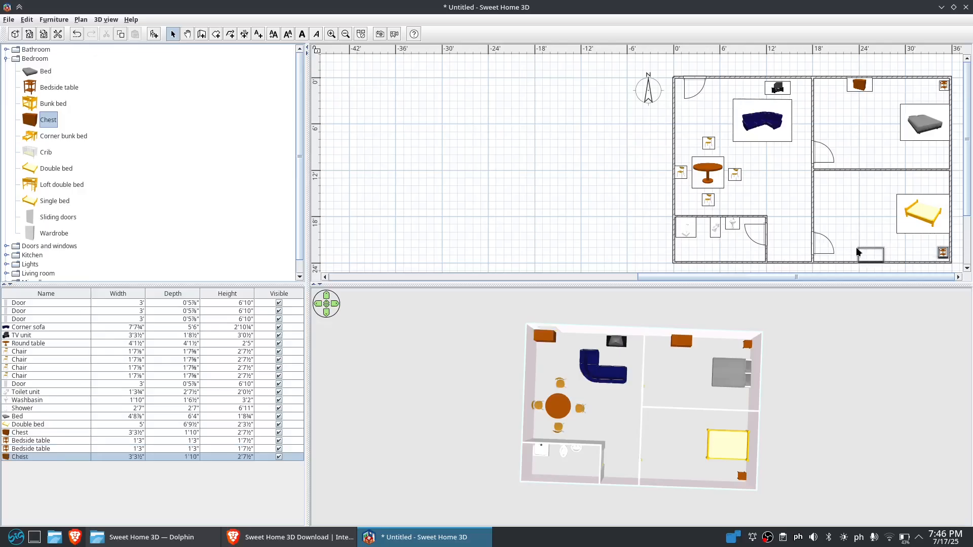
{"action": "left_click_drag", "start_coordinate": [692, 444], "coordinate": [669, 430]}
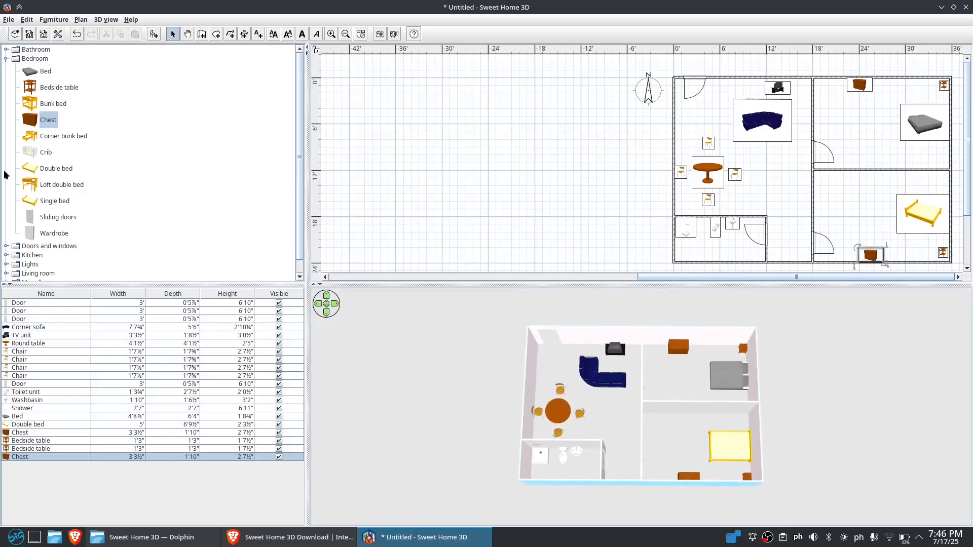
Add a double French window from Doors and windows onto the living room's top wall
{"action": "left_click", "coordinate": [6, 246]}
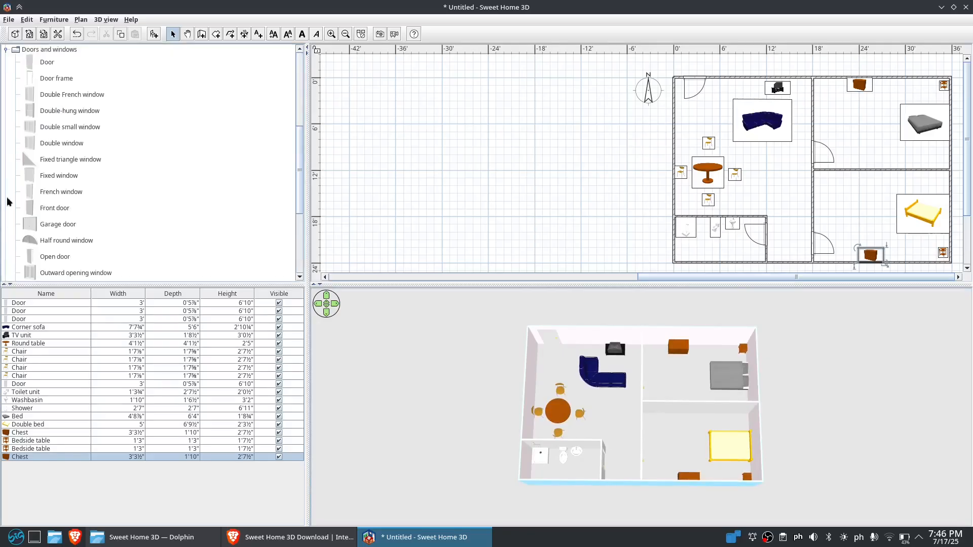
{"action": "scroll", "coordinate": [36, 91], "scroll_direction": "up", "scroll_amount": 2}
{"action": "scroll", "coordinate": [36, 91], "scroll_direction": "up", "scroll_amount": 3}
{"action": "left_click", "coordinate": [7, 50]}
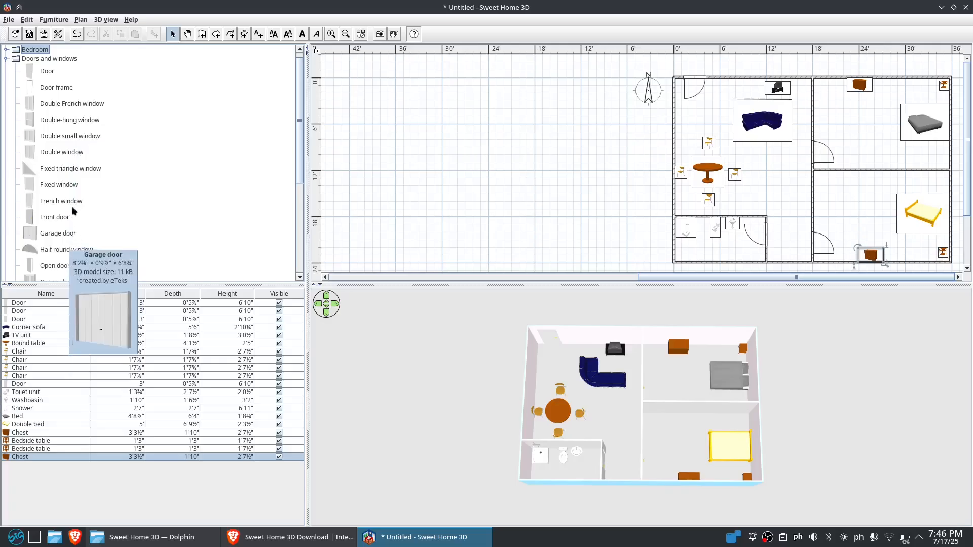
{"action": "left_click", "coordinate": [71, 104]}
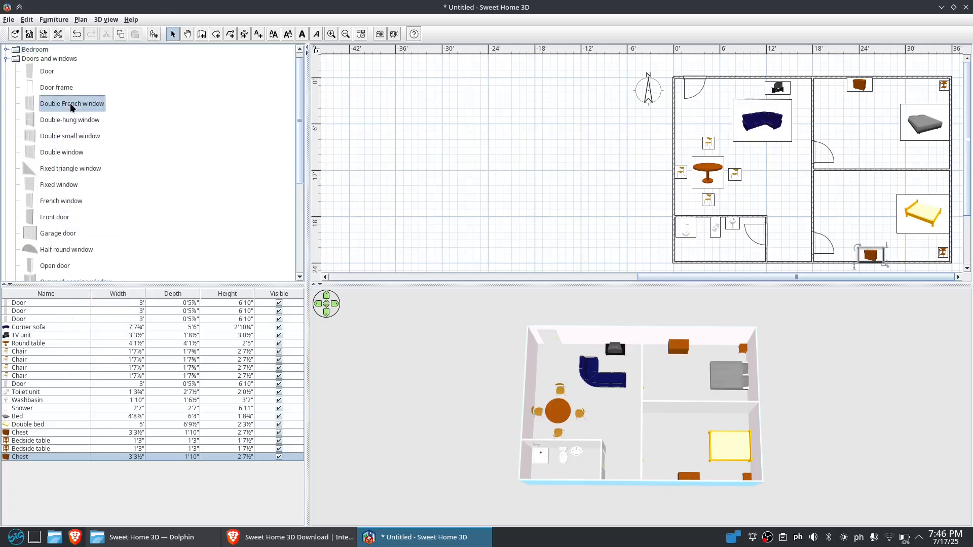
{"action": "left_click_drag", "start_coordinate": [69, 105], "coordinate": [728, 76]}
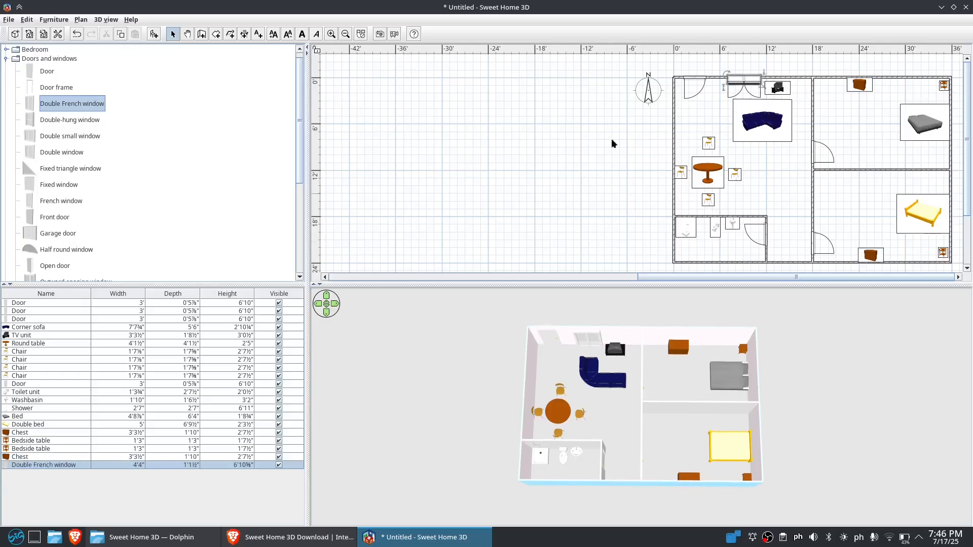
Add a second double French window and rotate it into the living room's left wall
{"action": "left_click_drag", "start_coordinate": [32, 112], "coordinate": [671, 145]}
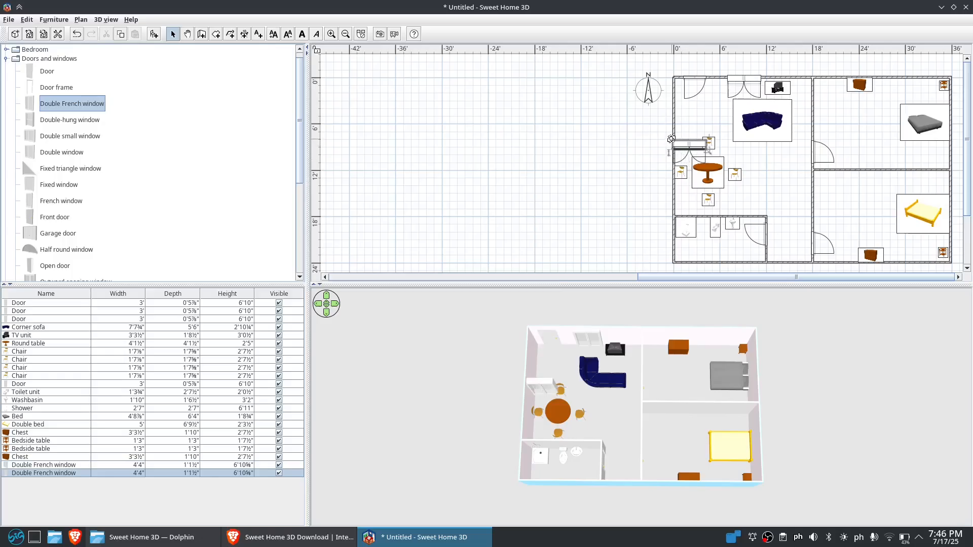
{"action": "left_click", "coordinate": [673, 147]}
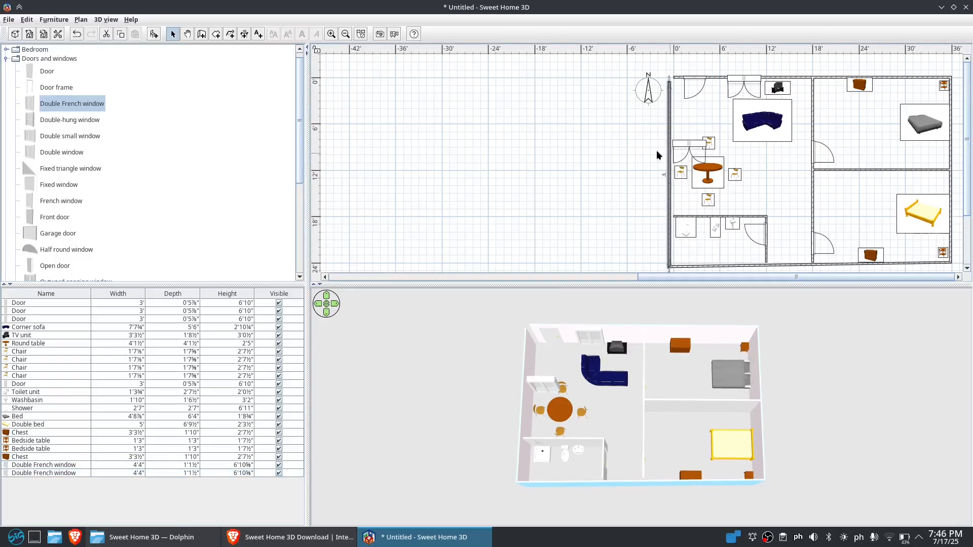
{"action": "left_click", "coordinate": [77, 34]}
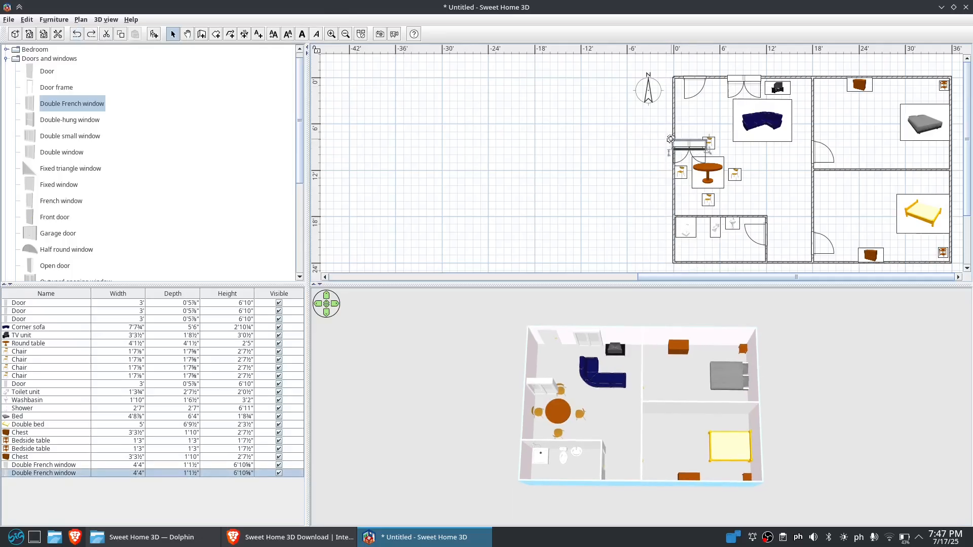
{"action": "left_click_drag", "start_coordinate": [653, 148], "coordinate": [712, 77]}
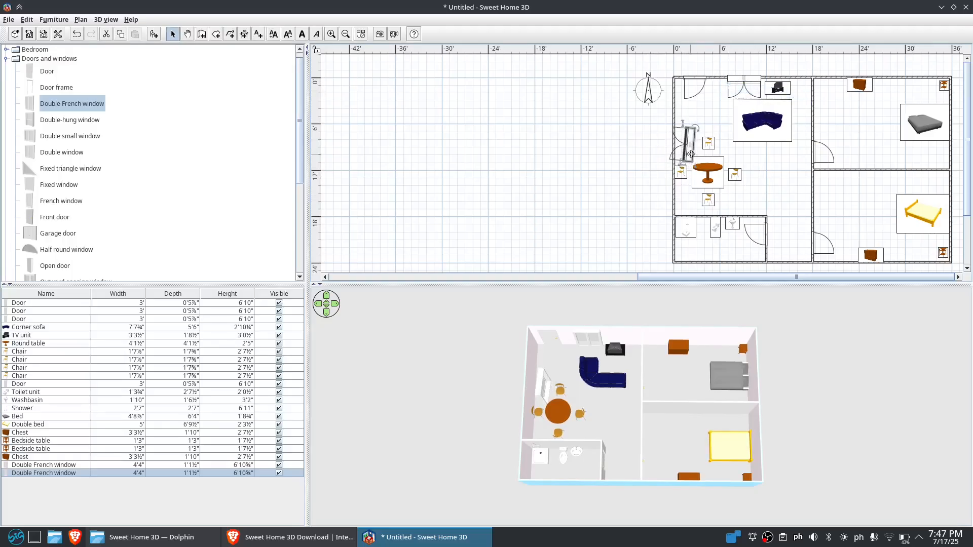
{"action": "mouse_move", "coordinate": [686, 153]}
{"action": "left_mouse_down"}
{"action": "mouse_move", "coordinate": [672, 152]}
{"action": "mouse_move", "coordinate": [678, 144]}
{"action": "left_mouse_up"}
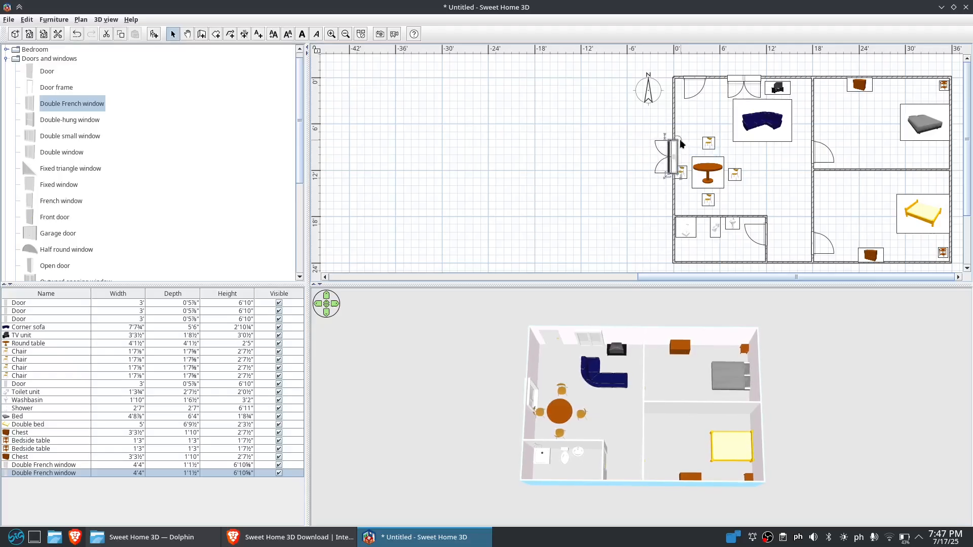
{"action": "left_click", "coordinate": [676, 139]}
{"action": "left_click", "coordinate": [671, 151]}
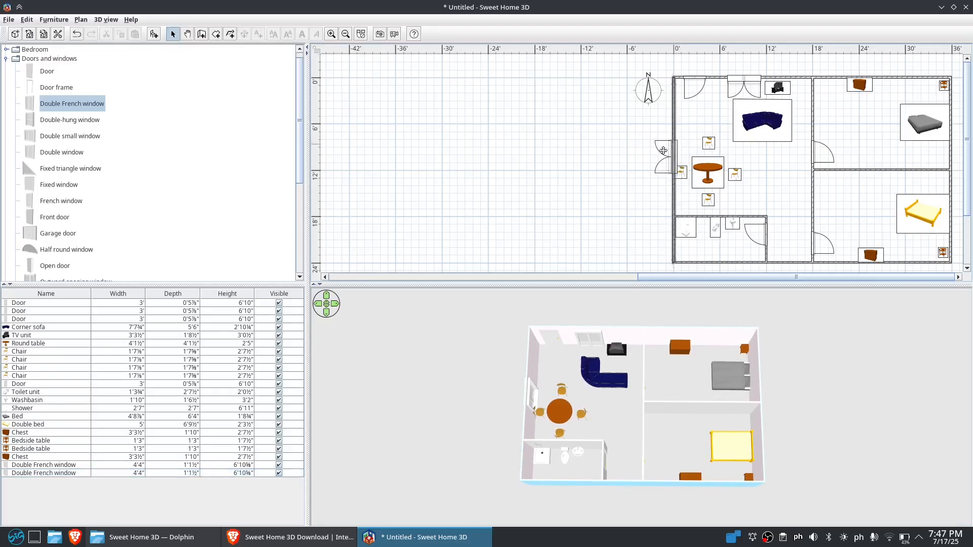
{"action": "left_click", "coordinate": [665, 151]}
{"action": "left_click", "coordinate": [669, 154]}
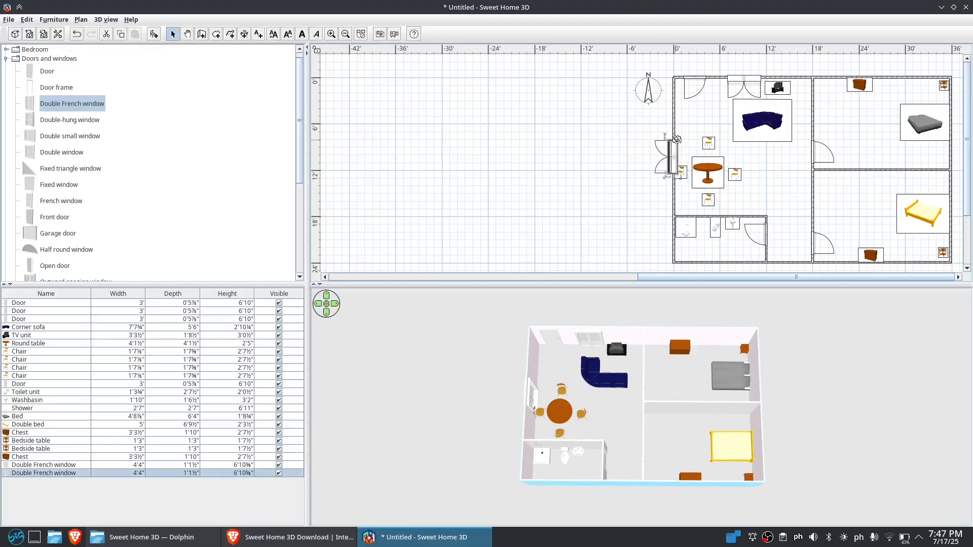
{"action": "left_click_drag", "start_coordinate": [678, 139], "coordinate": [678, 139]}
{"action": "left_click_drag", "start_coordinate": [672, 157], "coordinate": [672, 122]}
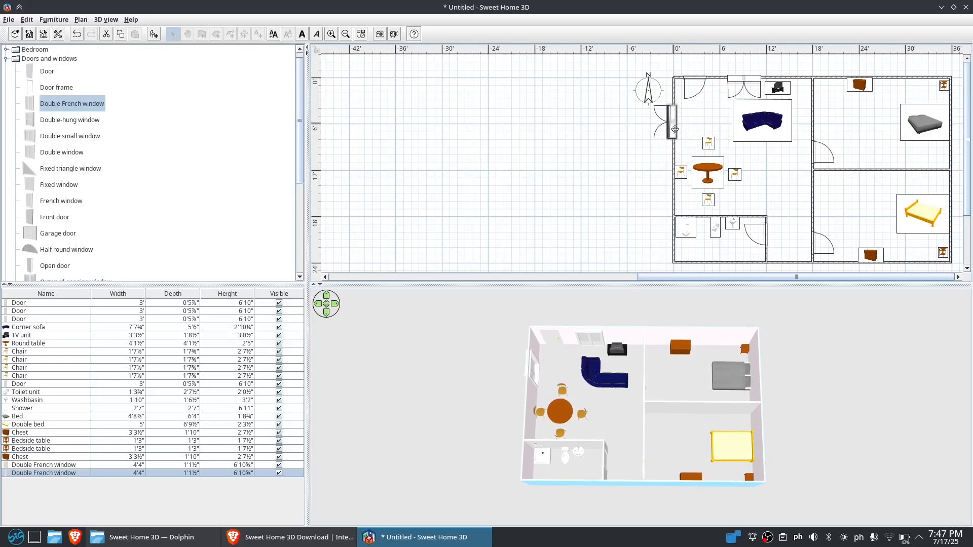
Turn the top wall's French window around so it opens outward
{"action": "left_click", "coordinate": [758, 78]}
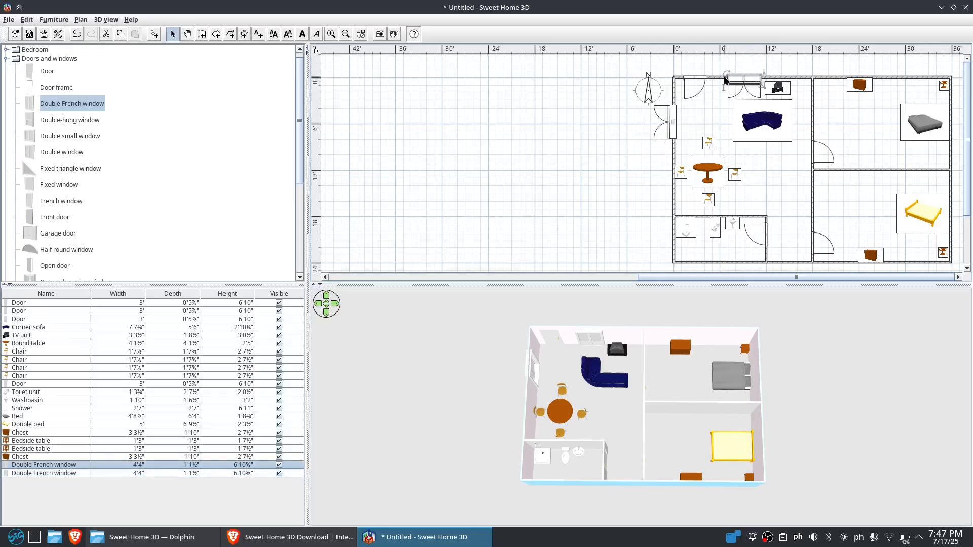
{"action": "left_click_drag", "start_coordinate": [724, 79], "coordinate": [803, 103]}
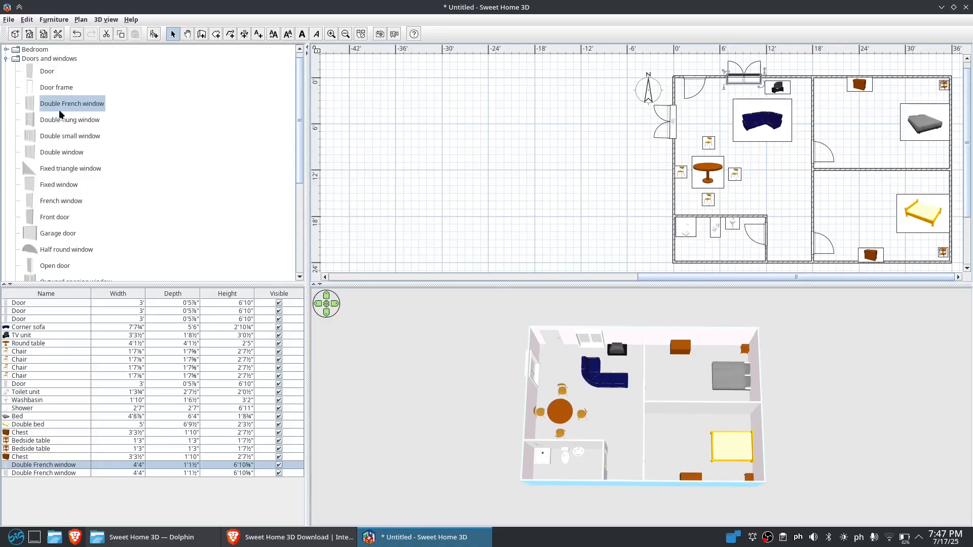
Add a third double French window on the bottom wall of the lower-right room
{"action": "left_click_drag", "start_coordinate": [64, 104], "coordinate": [774, 259]}
{"action": "left_click_drag", "start_coordinate": [774, 260], "coordinate": [900, 261]}
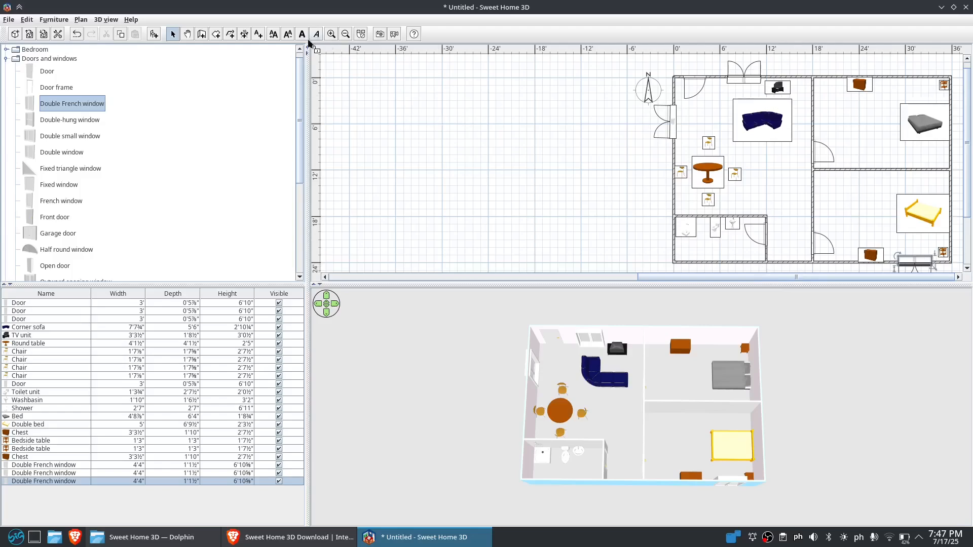
{"action": "mouse_move", "coordinate": [36, 108]}
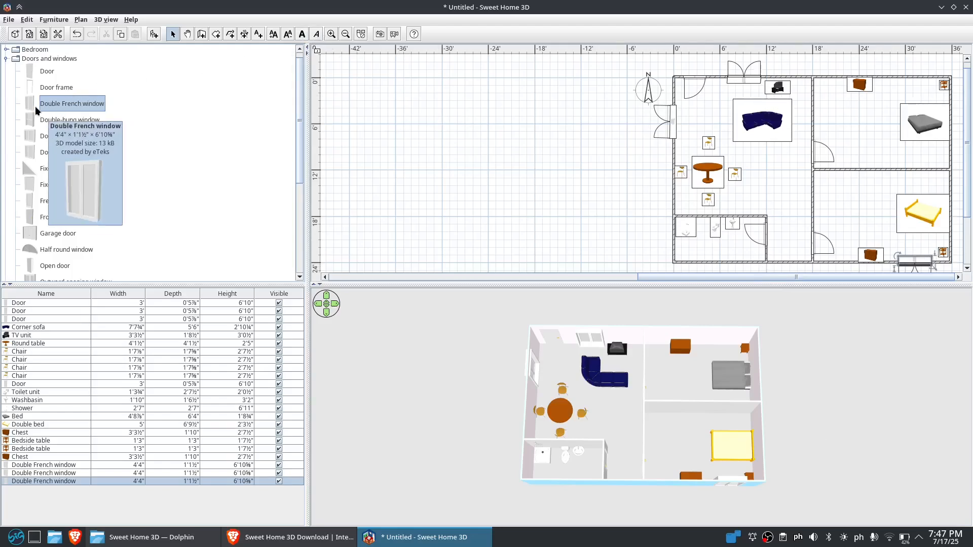
Add a fourth double French window on the top wall of the upper-right room
{"action": "left_click_drag", "start_coordinate": [34, 107], "coordinate": [955, 90]}
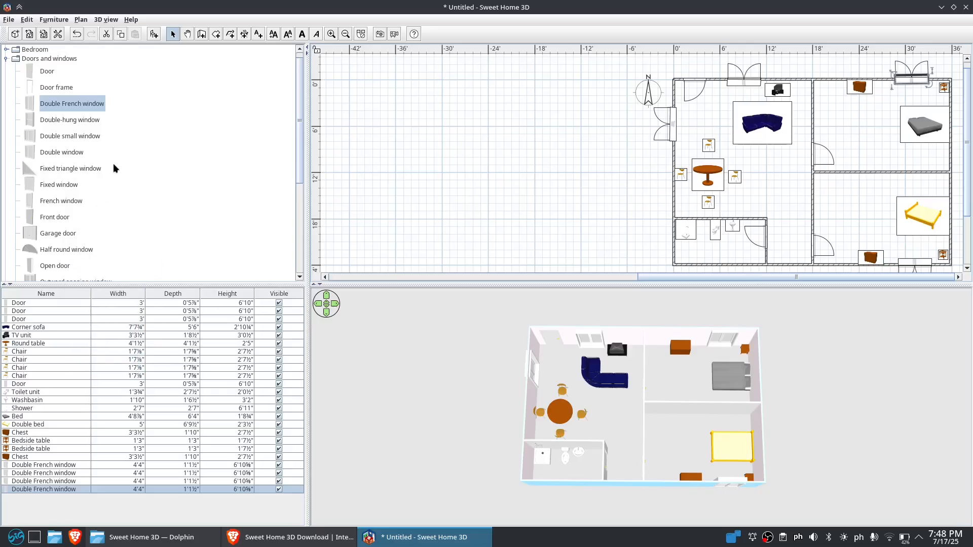
Place two small windows on the house's bottom wall, one in the bathroom and one just right of it
{"action": "scroll", "coordinate": [112, 135], "scroll_direction": "down", "scroll_amount": 2}
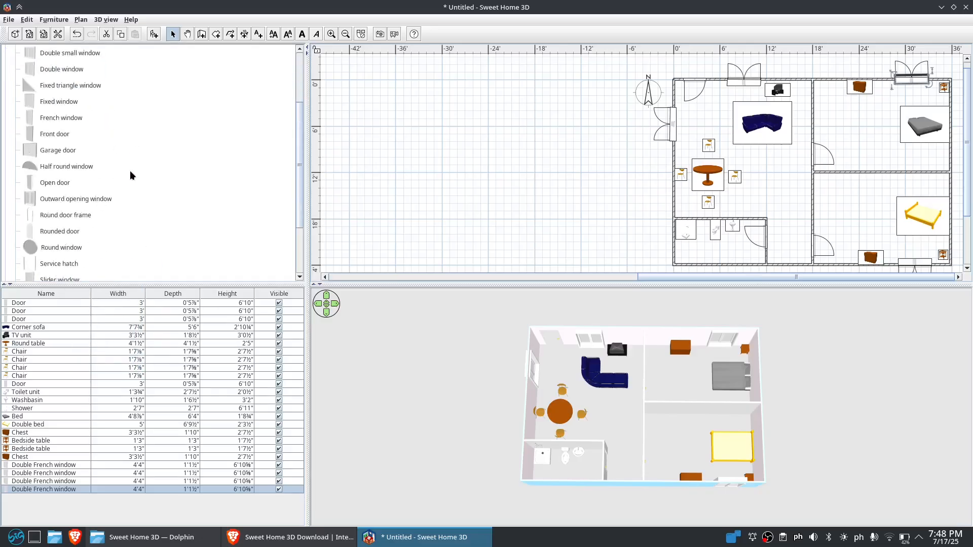
{"action": "scroll", "coordinate": [132, 176], "scroll_direction": "down", "scroll_amount": 2}
{"action": "mouse_move", "coordinate": [28, 166]}
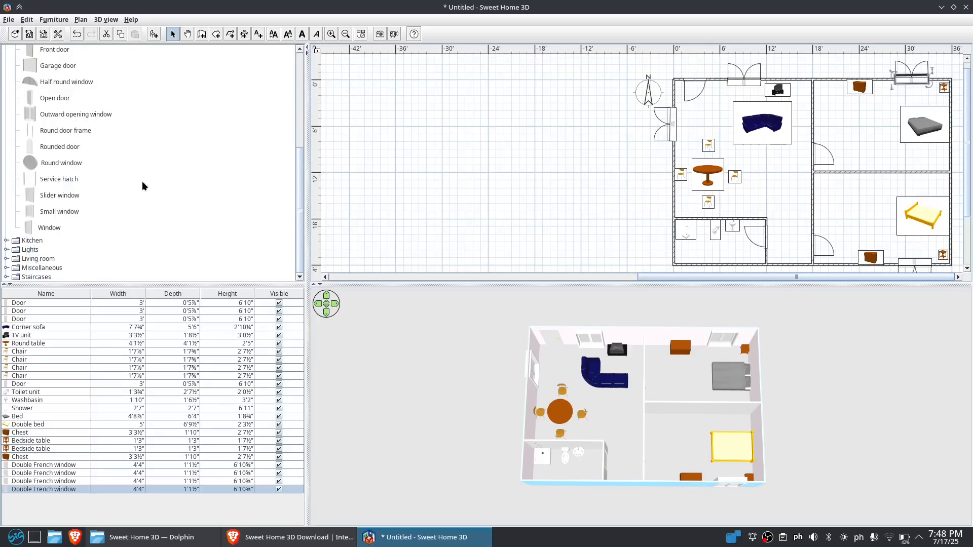
{"action": "left_click_drag", "start_coordinate": [31, 212], "coordinate": [730, 265]}
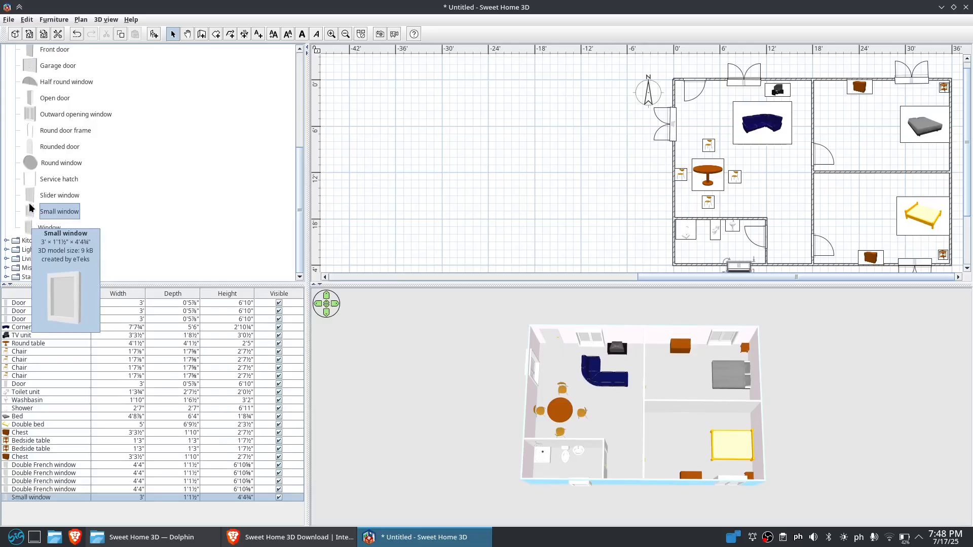
{"action": "left_click_drag", "start_coordinate": [31, 209], "coordinate": [776, 265]}
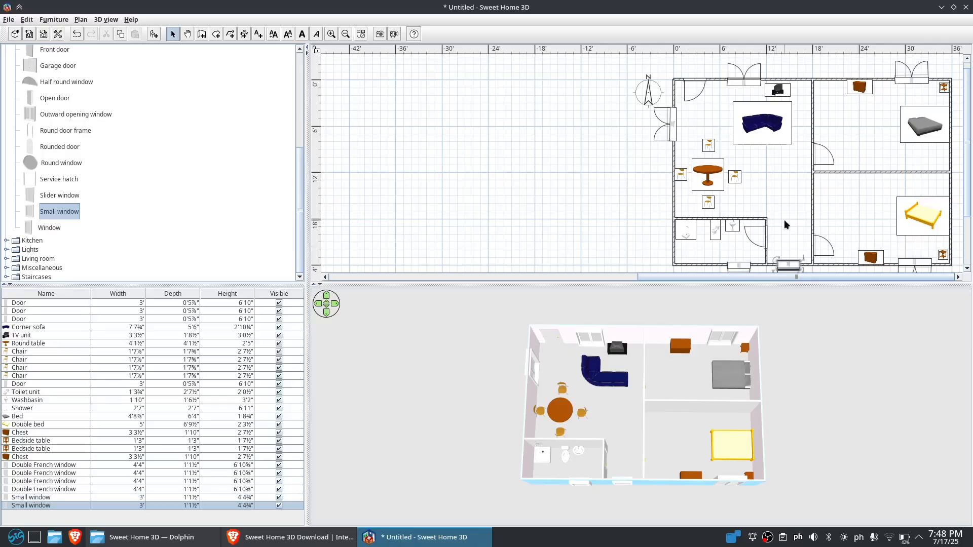
{"action": "left_click_drag", "start_coordinate": [694, 373], "coordinate": [415, 442]}
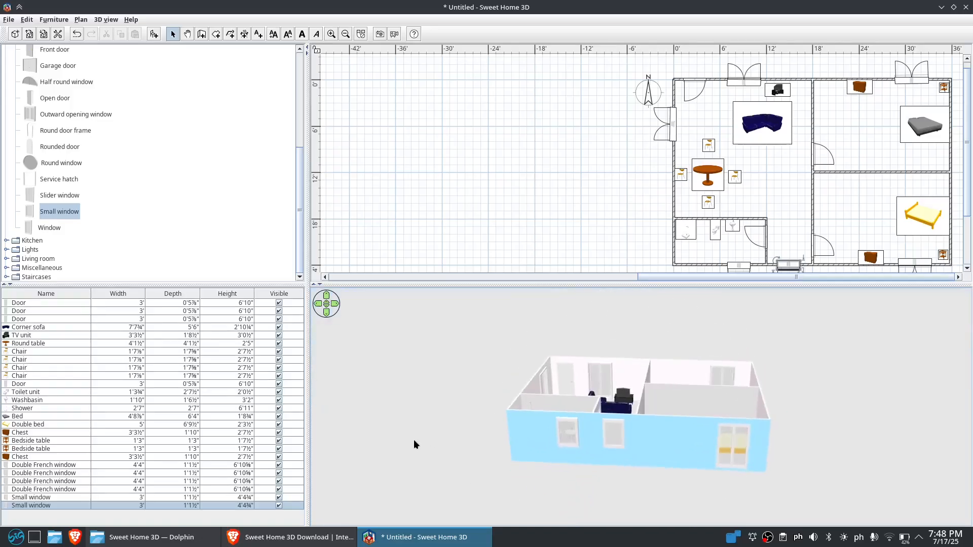
{"action": "left_click_drag", "start_coordinate": [649, 441], "coordinate": [723, 438]}
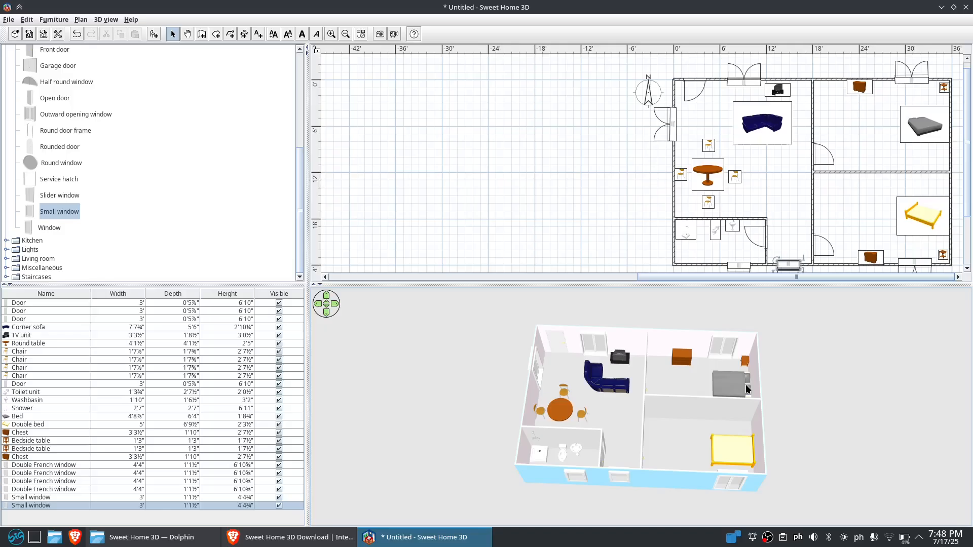
Save the project under the file name simple house design
{"action": "left_click", "coordinate": [8, 21]}
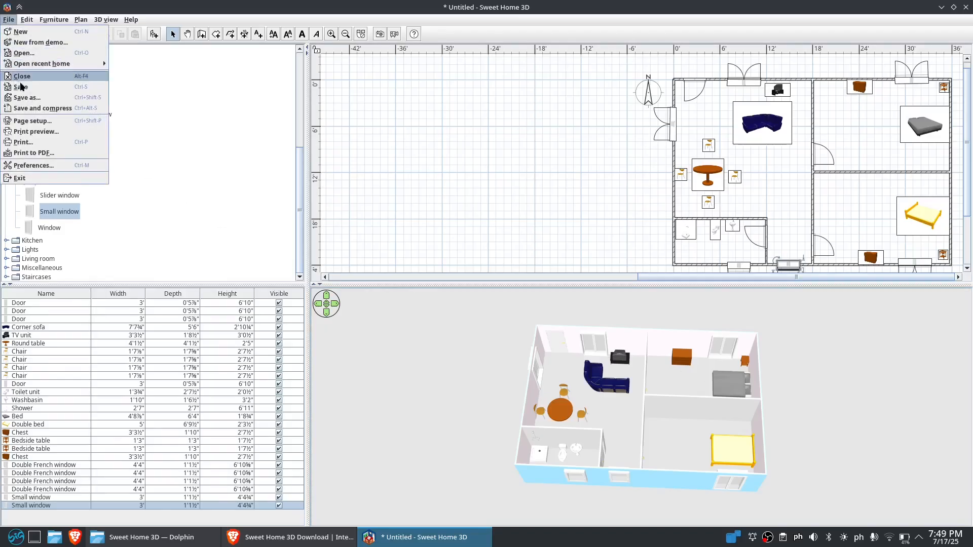
{"action": "left_click", "coordinate": [35, 100]}
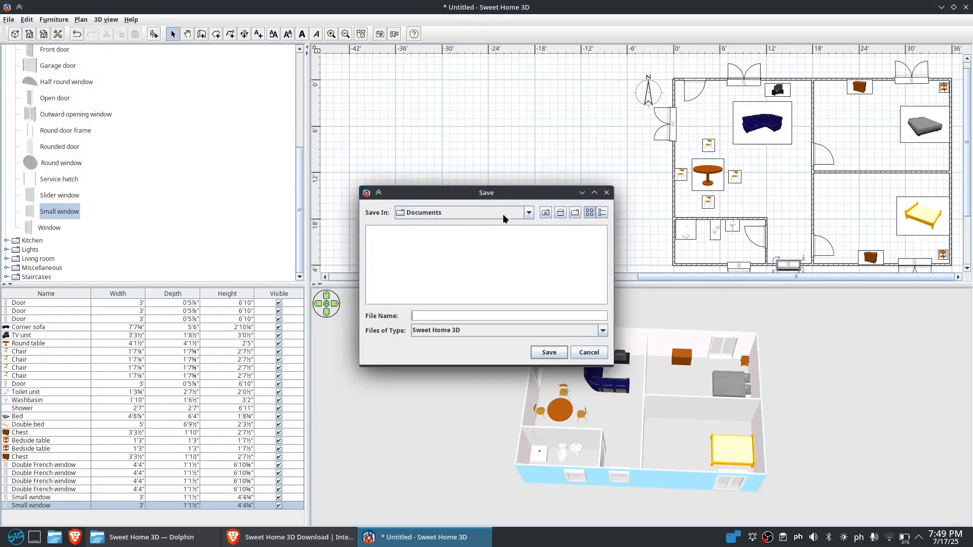
{"action": "left_click", "coordinate": [515, 214]}
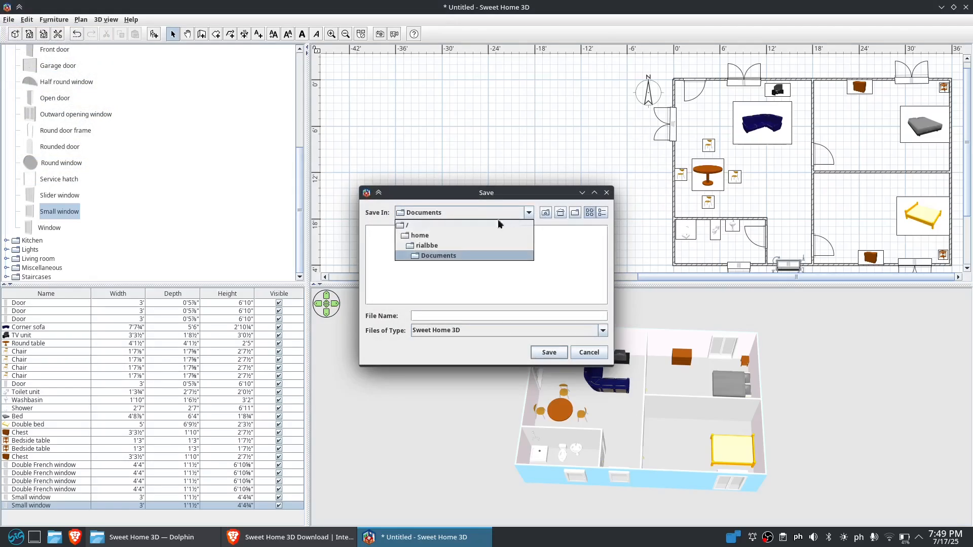
{"action": "left_click", "coordinate": [475, 246]}
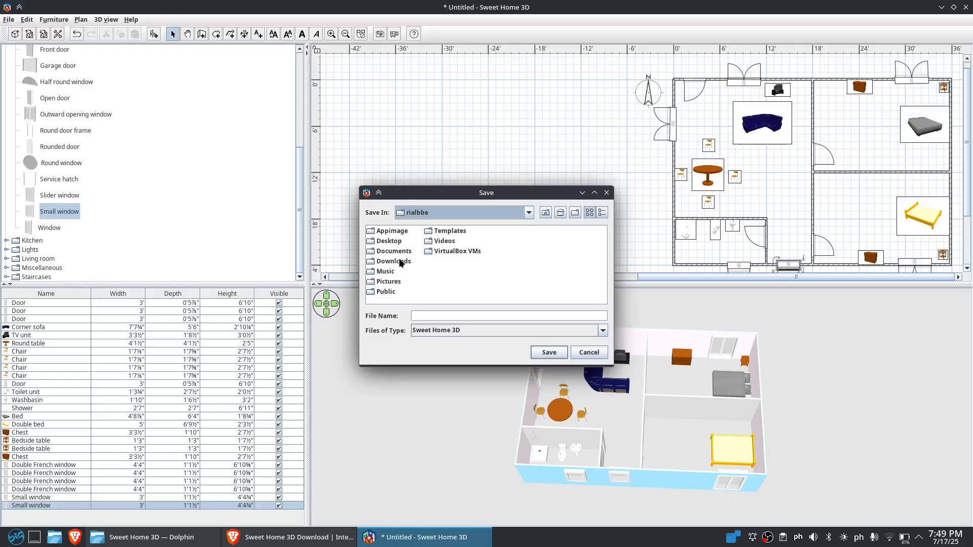
{"action": "left_click", "coordinate": [404, 252]}
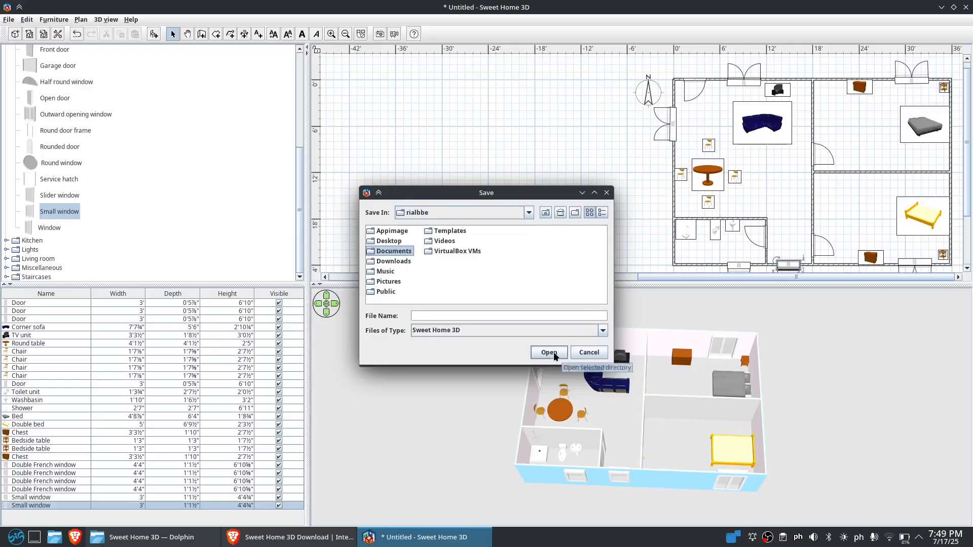
{"action": "left_click", "coordinate": [435, 316]}
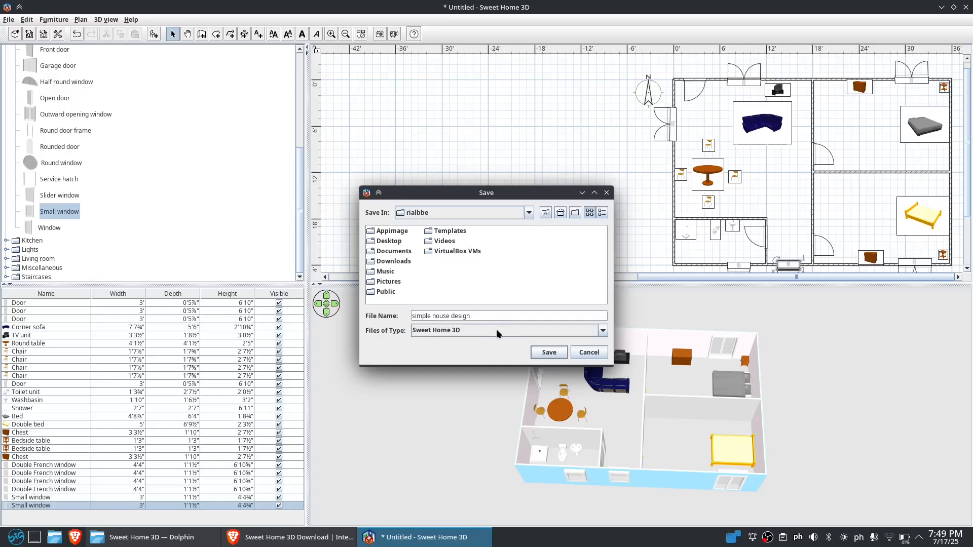
{"action": "left_click", "coordinate": [549, 353]}
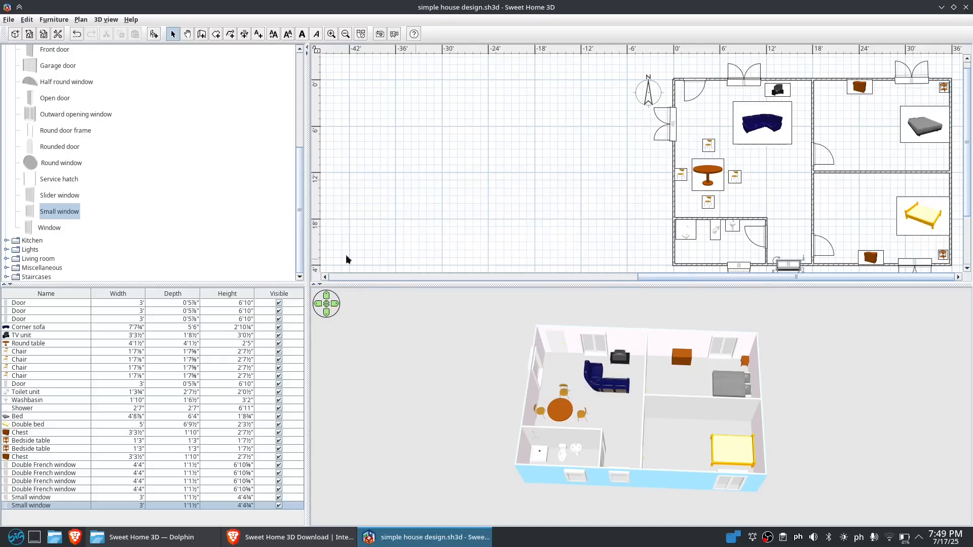
Collapse the Doors and windows category and close the program
{"action": "scroll", "coordinate": [199, 143], "scroll_direction": "up", "scroll_amount": 3}
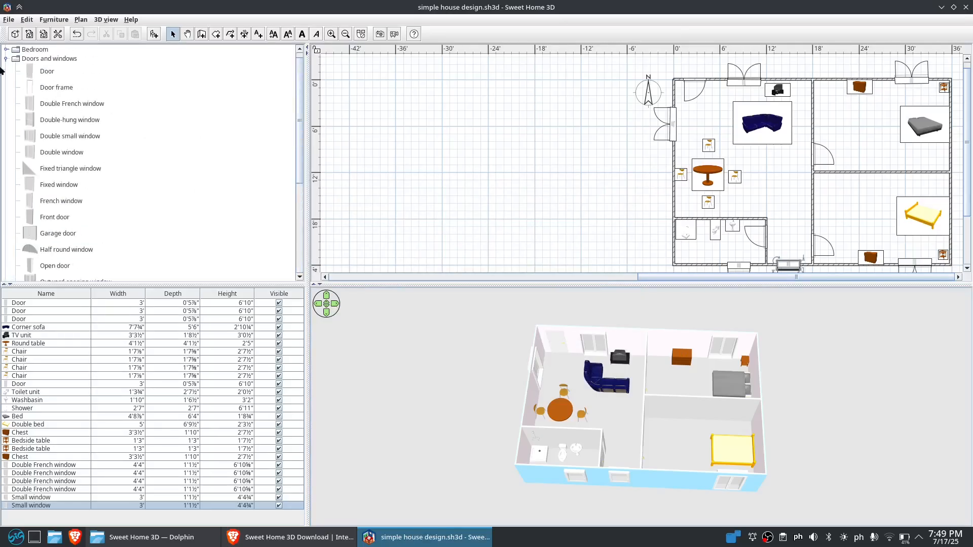
{"action": "left_click", "coordinate": [6, 59]}
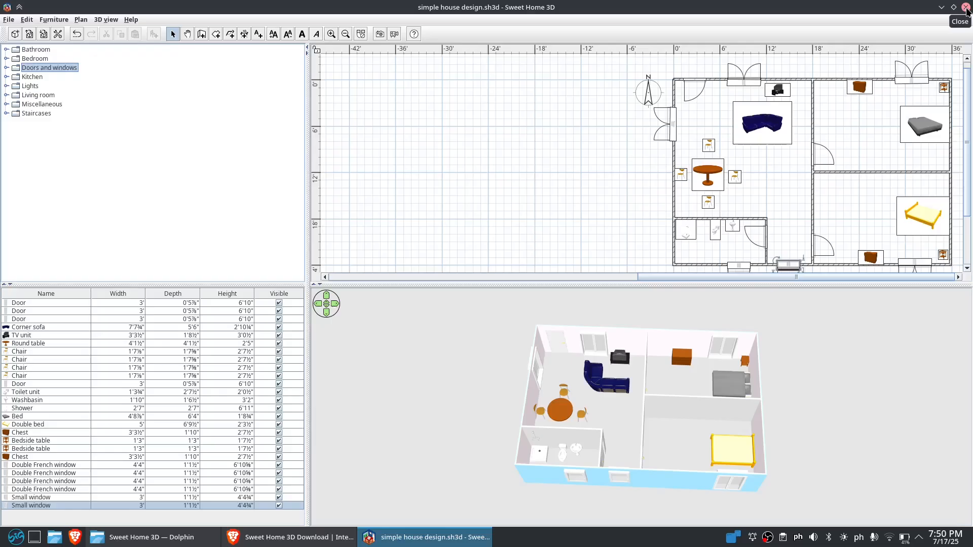
{"action": "left_click", "coordinate": [967, 8]}
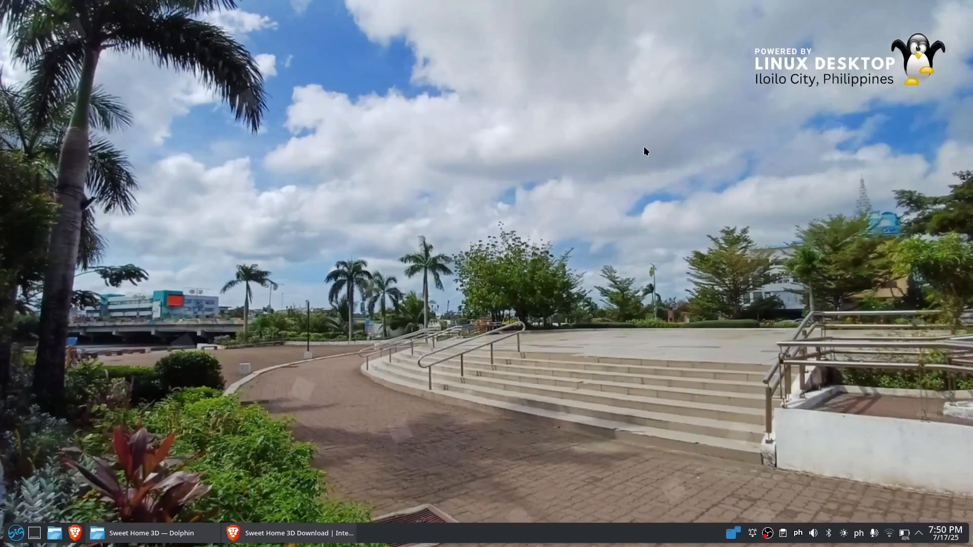
Relaunch Sweet Home 3D from the application launcher and maximize its window
{"action": "left_click", "coordinate": [19, 534]}
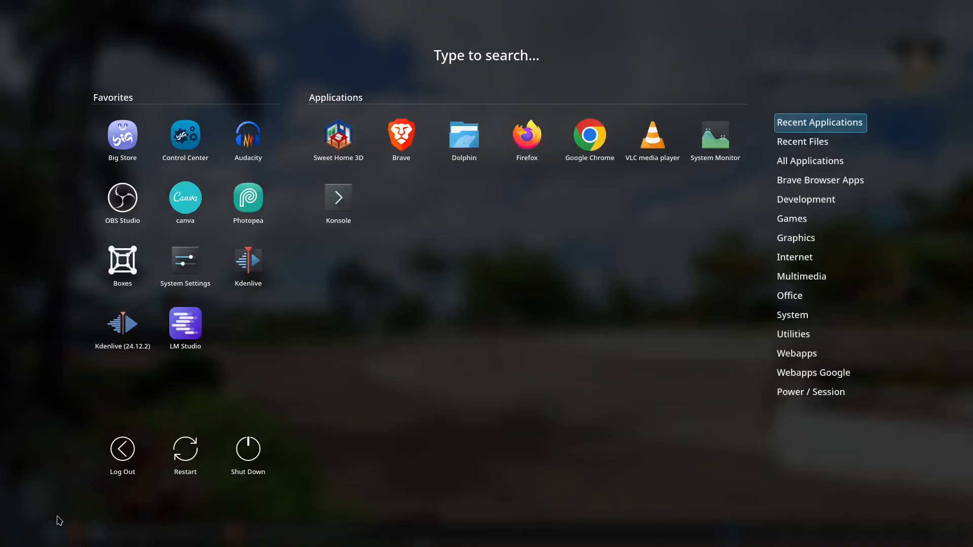
{"action": "left_click", "coordinate": [338, 140]}
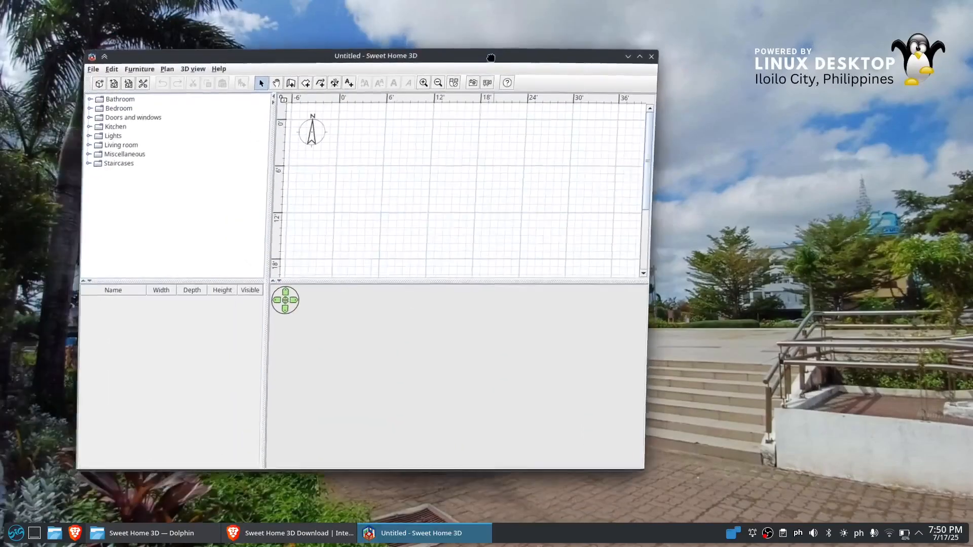
{"action": "left_click_drag", "start_coordinate": [491, 57], "coordinate": [492, 59]}
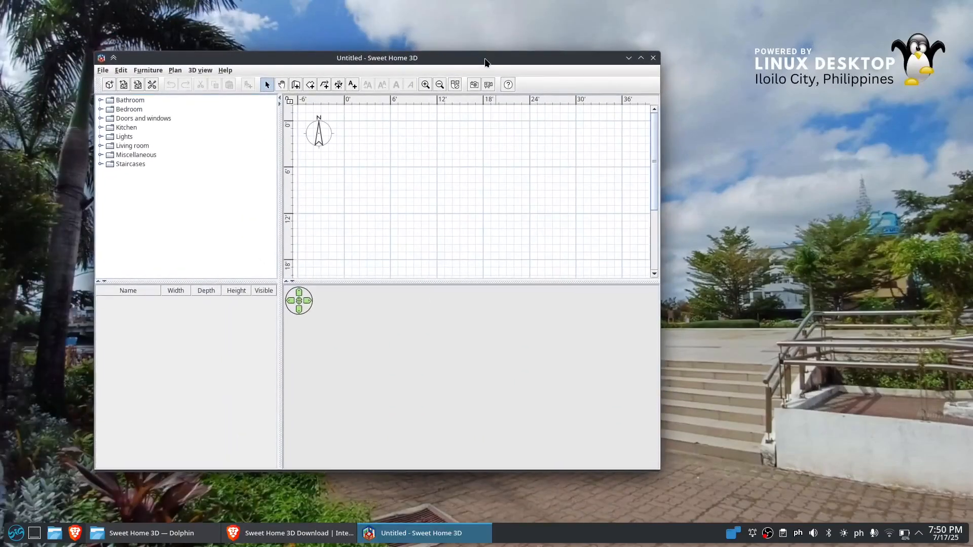
{"action": "double_click", "coordinate": [483, 61]}
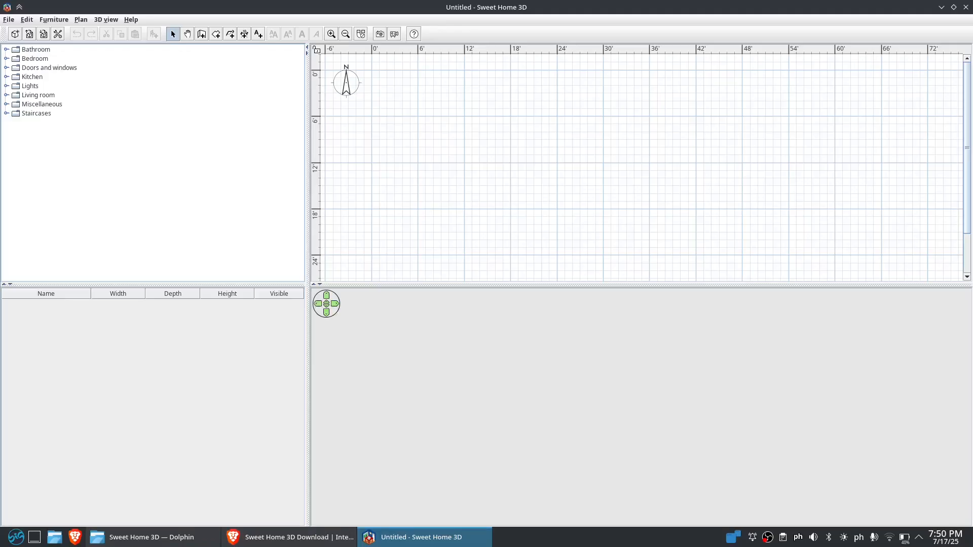
Reopen the recent home simple house design.sh3d and maximize its window
{"action": "left_click", "coordinate": [13, 22]}
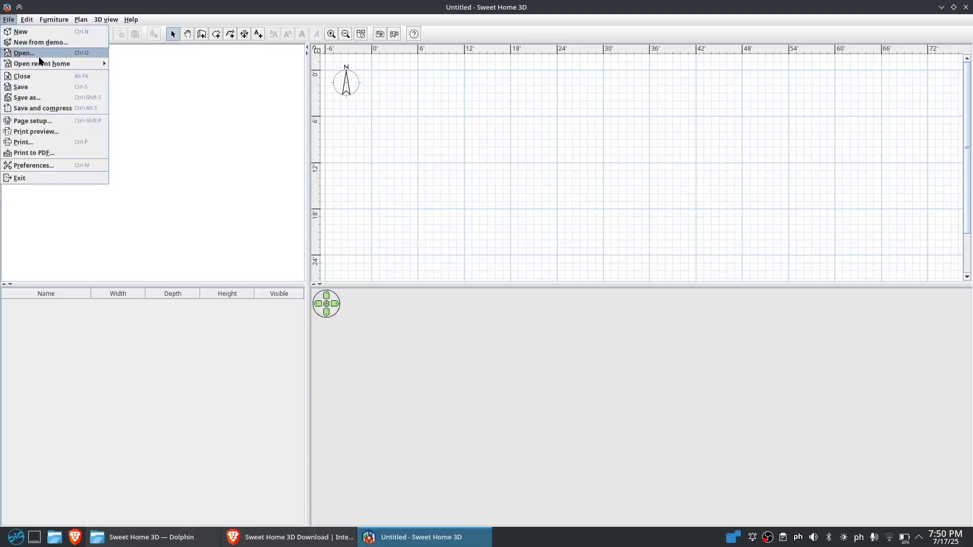
{"action": "mouse_move", "coordinate": [45, 69]}
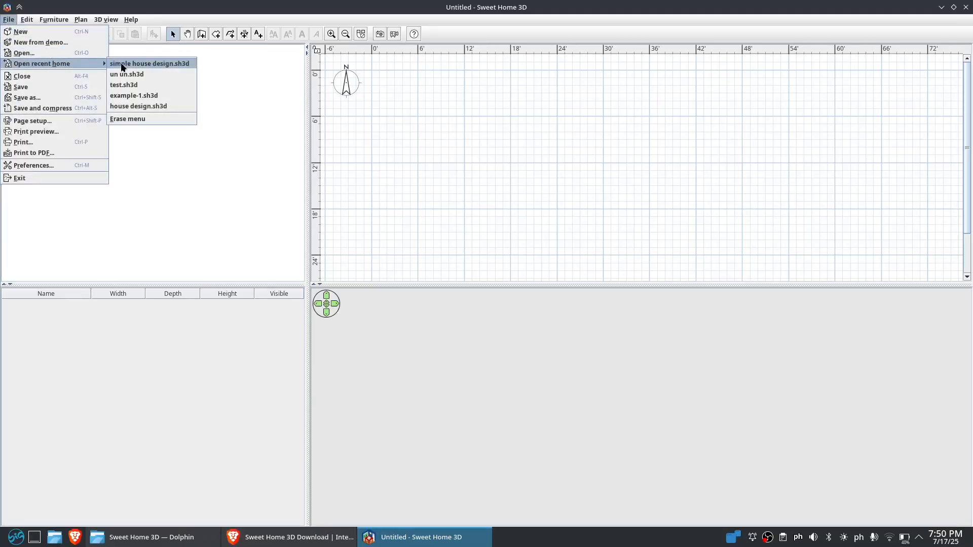
{"action": "left_click", "coordinate": [120, 65]}
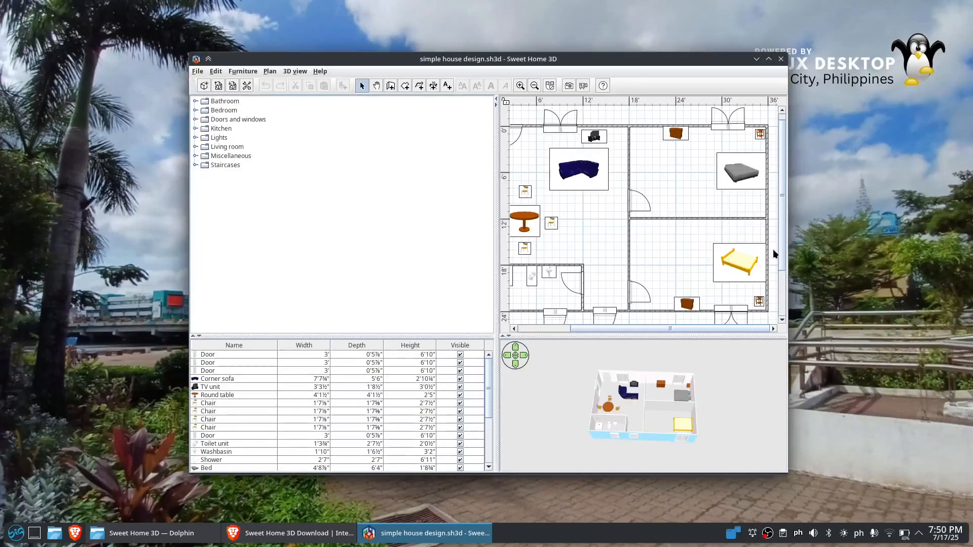
{"action": "double_click", "coordinate": [723, 59]}
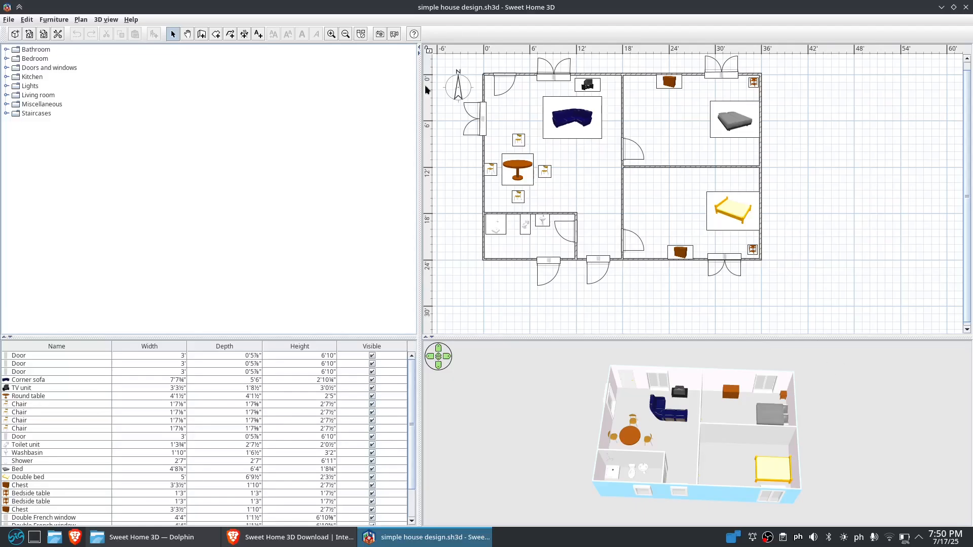
Rearrange the workspace so the plan pane is wider and the 3D view is larger
{"action": "left_click", "coordinate": [429, 49]}
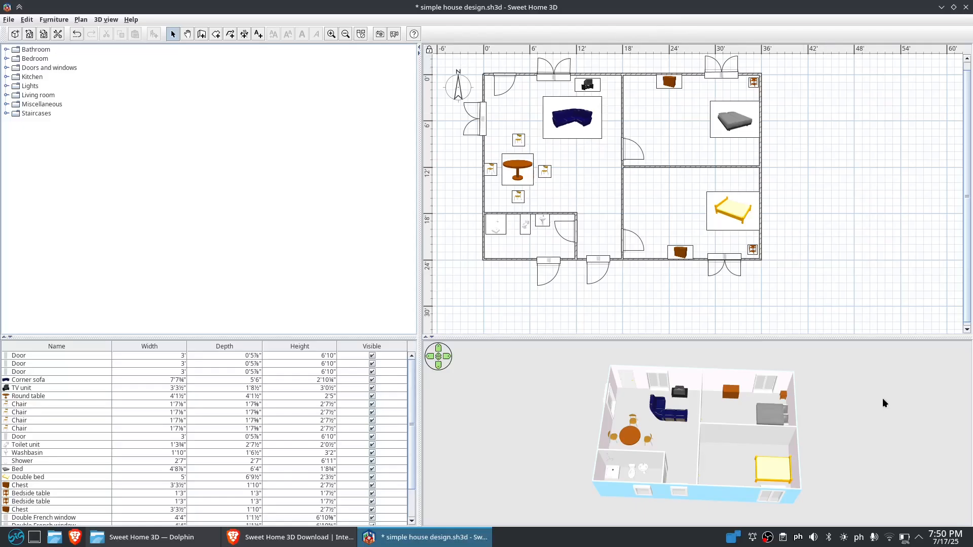
{"action": "mouse_move", "coordinate": [691, 433]}
{"action": "left_mouse_down"}
{"action": "mouse_move", "coordinate": [692, 458]}
{"action": "mouse_move", "coordinate": [691, 430]}
{"action": "left_mouse_up"}
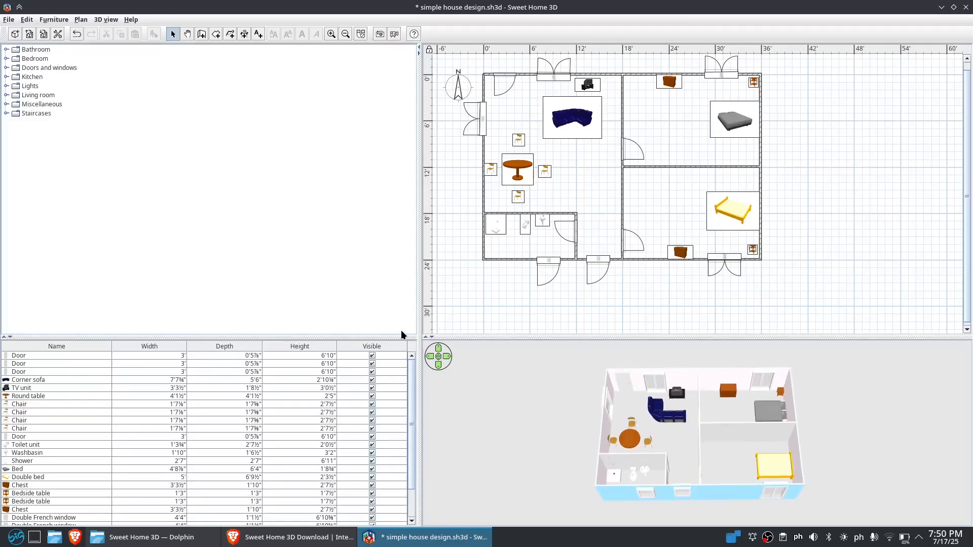
{"action": "left_click_drag", "start_coordinate": [416, 328], "coordinate": [152, 284]}
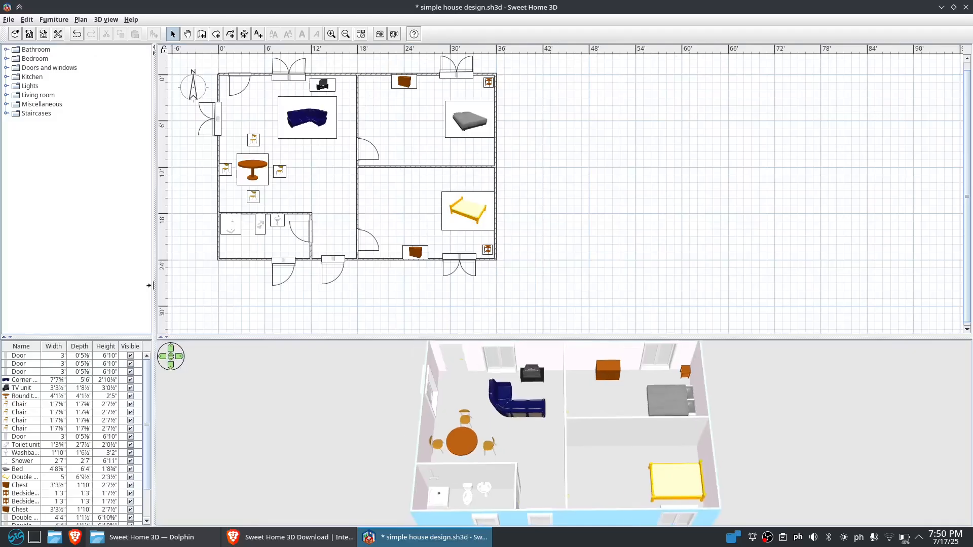
{"action": "mouse_move", "coordinate": [804, 429]}
{"action": "left_mouse_down"}
{"action": "mouse_move", "coordinate": [812, 458]}
{"action": "mouse_move", "coordinate": [796, 440]}
{"action": "left_mouse_up"}
{"action": "left_click_drag", "start_coordinate": [765, 334], "coordinate": [752, 304]}
{"action": "left_click_drag", "start_coordinate": [773, 433], "coordinate": [799, 428]}
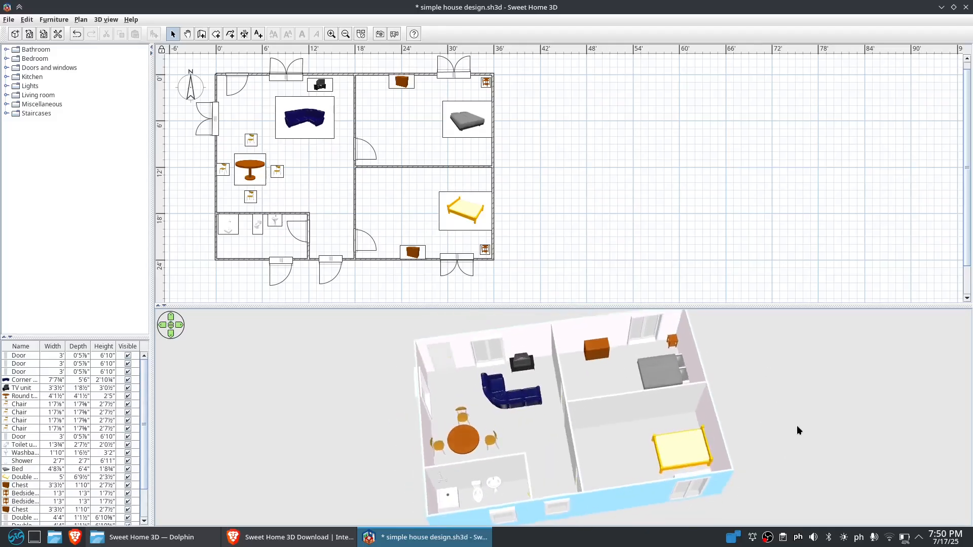
Add a desk from Living room against the living room's right wall and place a laptop on it
{"action": "left_click", "coordinate": [6, 105]}
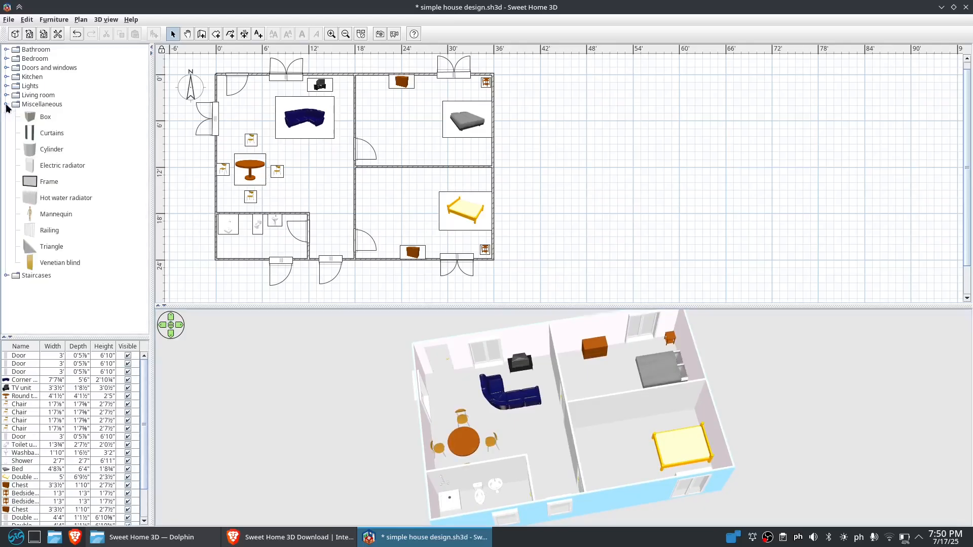
{"action": "left_click", "coordinate": [7, 105]}
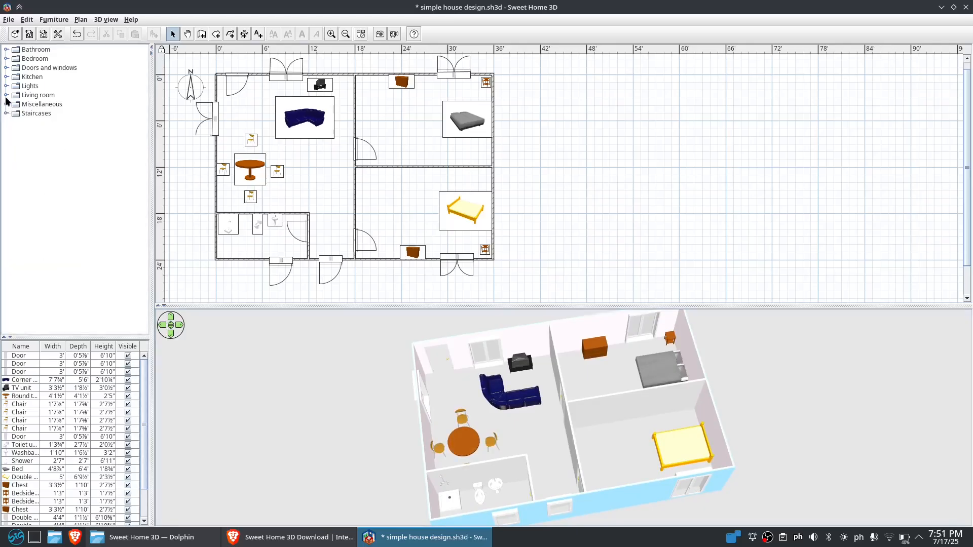
{"action": "left_click", "coordinate": [7, 95]}
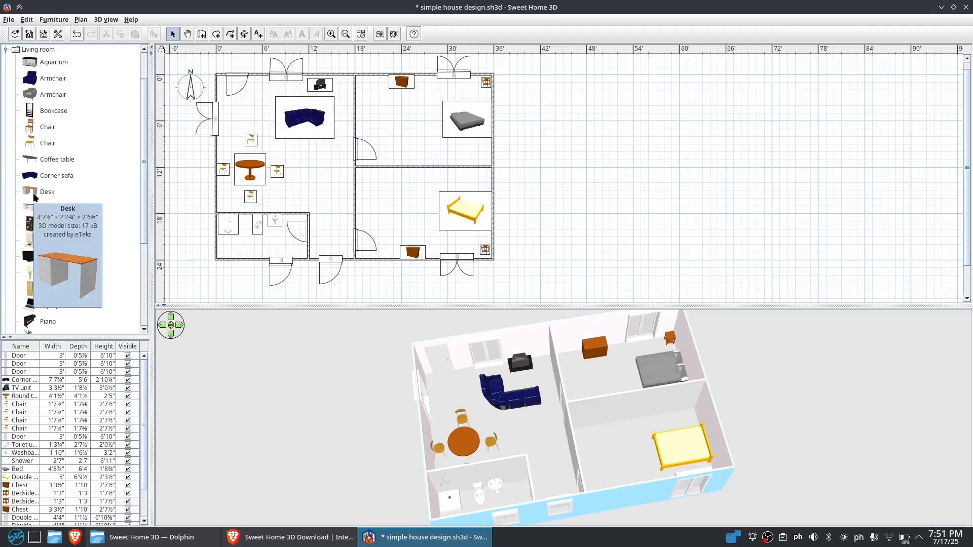
{"action": "left_click_drag", "start_coordinate": [34, 197], "coordinate": [319, 181]}
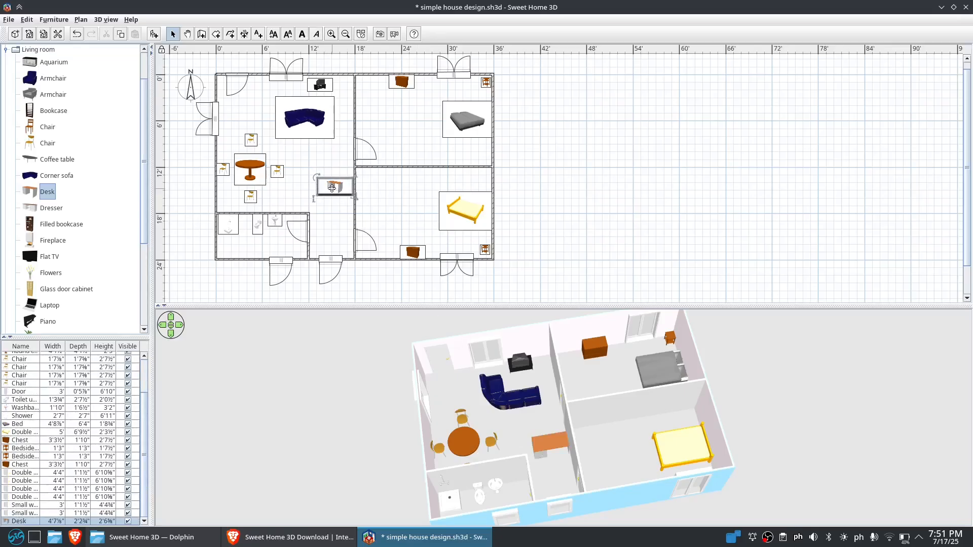
{"action": "left_click_drag", "start_coordinate": [331, 186], "coordinate": [332, 174]}
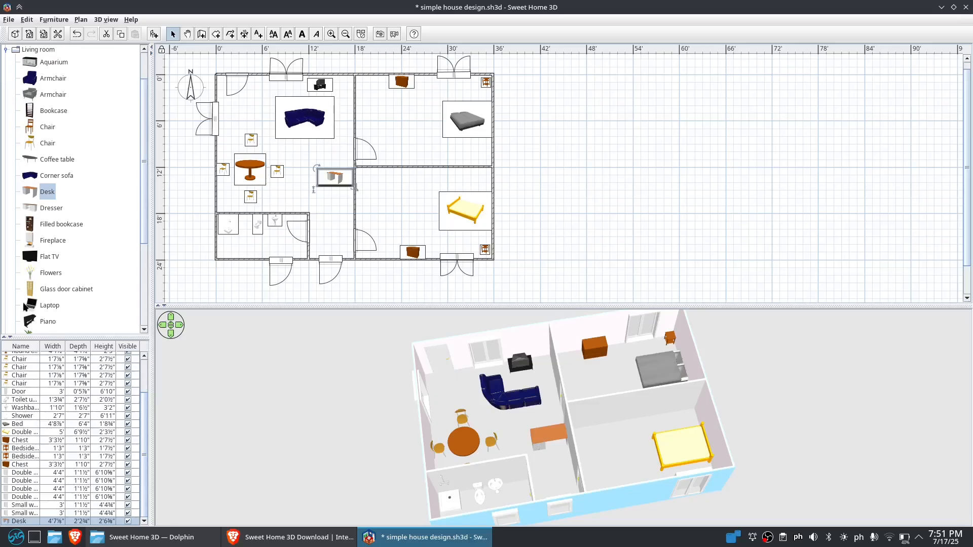
{"action": "left_click_drag", "start_coordinate": [30, 307], "coordinate": [329, 175]}
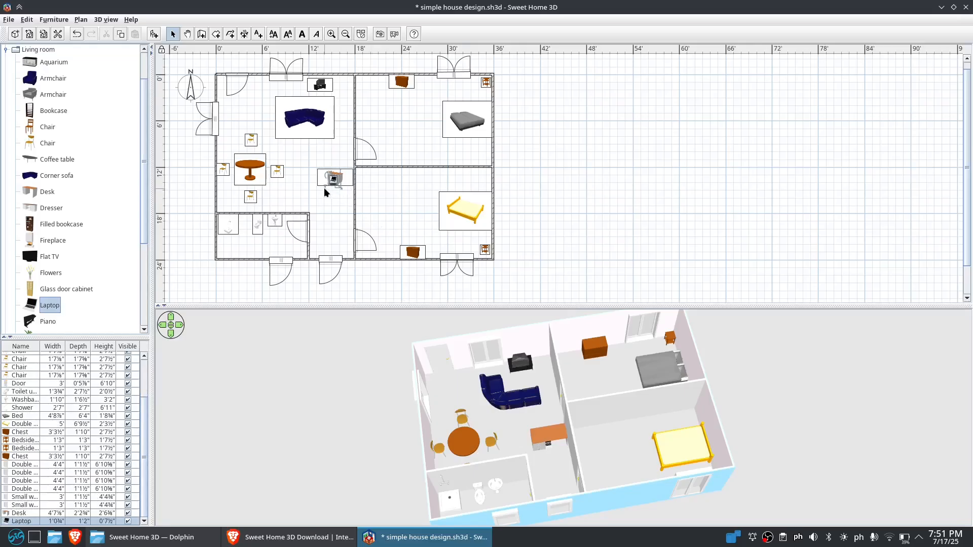
Try to adjust the laptop on the living room desk, then undo that change
{"action": "left_click", "coordinate": [334, 179]}
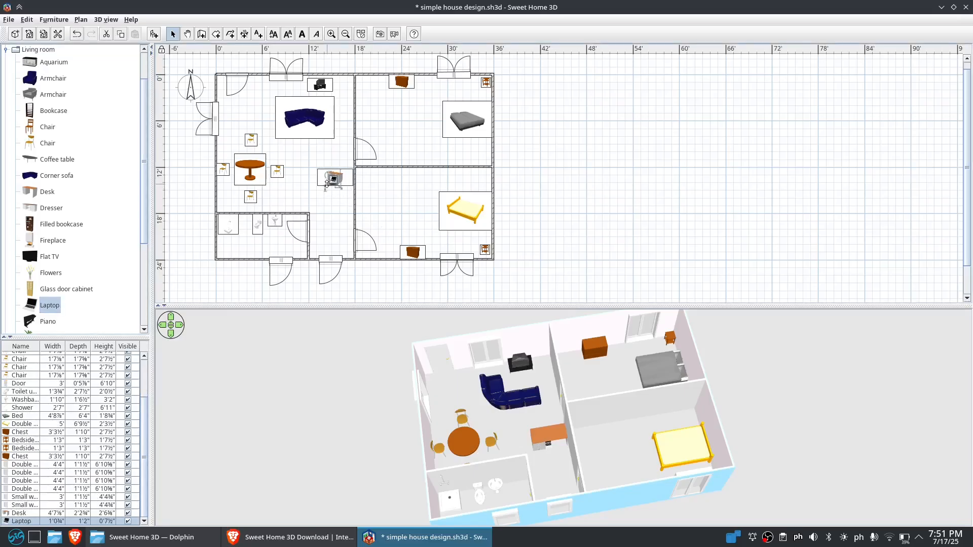
{"action": "mouse_move", "coordinate": [327, 183]}
{"action": "left_mouse_down"}
{"action": "mouse_move", "coordinate": [328, 153]}
{"action": "mouse_move", "coordinate": [329, 188]}
{"action": "left_mouse_up"}
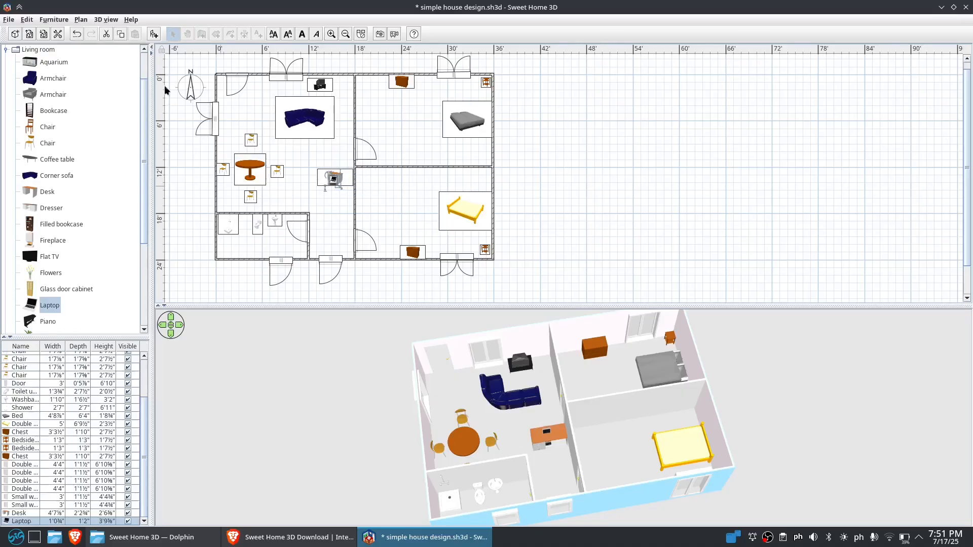
{"action": "left_click", "coordinate": [76, 35]}
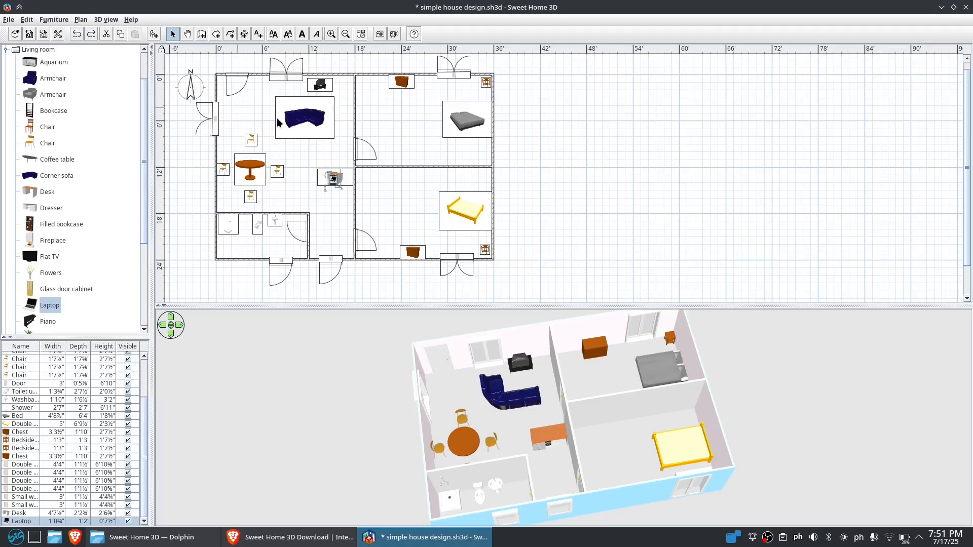
Reposition the laptop on the desk in the living room, checking its placement in the 3D view
{"action": "mouse_move", "coordinate": [332, 179]}
{"action": "left_mouse_down"}
{"action": "mouse_move", "coordinate": [332, 216]}
{"action": "mouse_move", "coordinate": [343, 181]}
{"action": "left_mouse_up"}
{"action": "left_click_drag", "start_coordinate": [331, 216], "coordinate": [336, 177]}
{"action": "left_click_drag", "start_coordinate": [542, 362], "coordinate": [580, 329]}
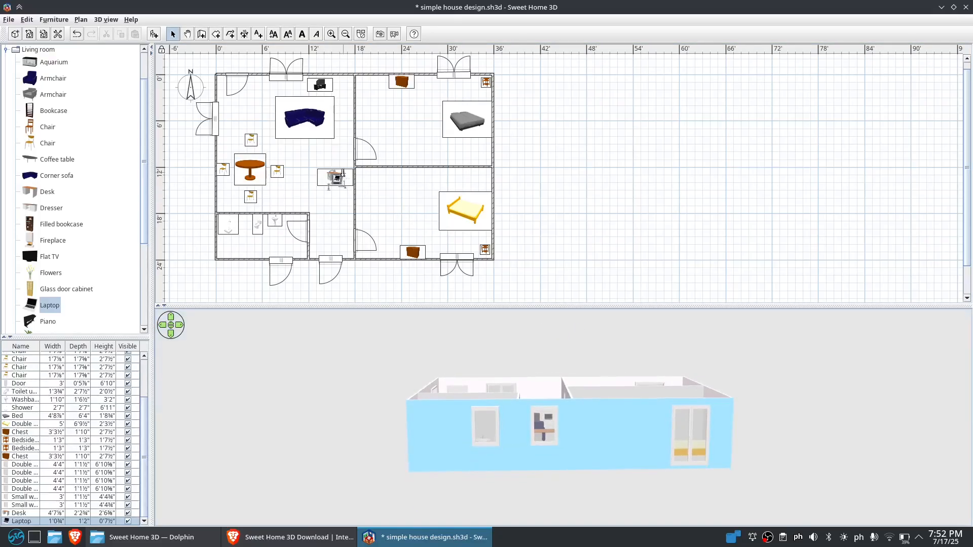
{"action": "left_click_drag", "start_coordinate": [343, 173], "coordinate": [349, 186]}
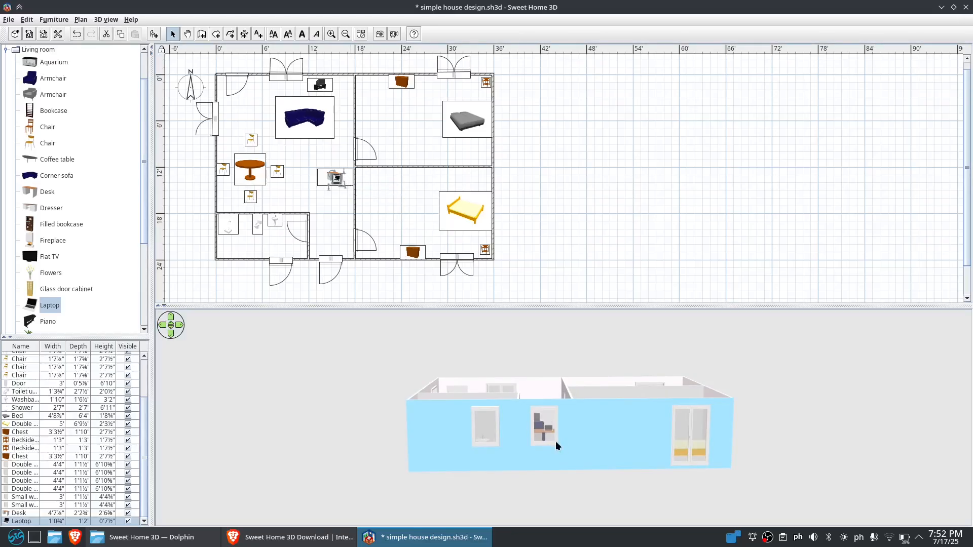
{"action": "scroll", "coordinate": [556, 439], "scroll_direction": "up", "scroll_amount": 1}
{"action": "scroll", "coordinate": [551, 432], "scroll_direction": "up", "scroll_amount": 1}
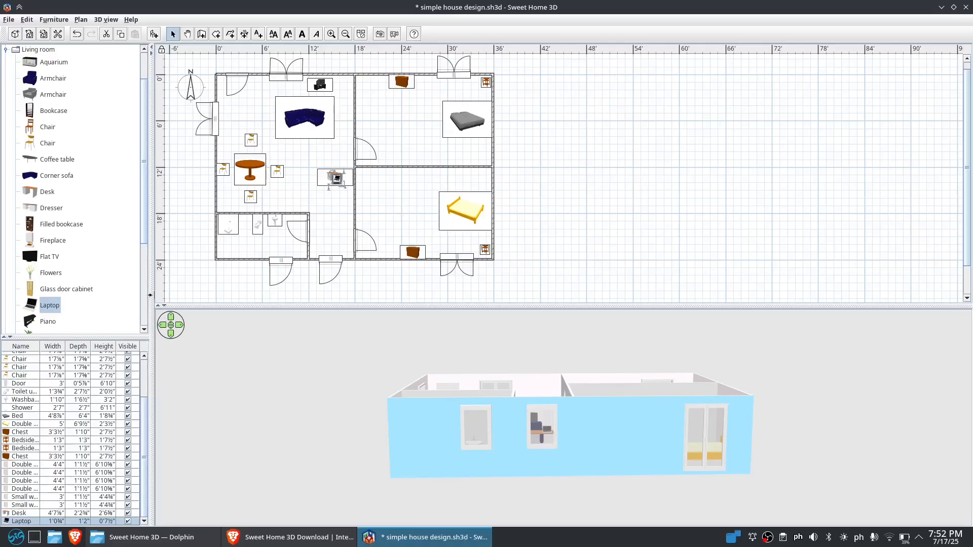
Widen the furniture catalog and furniture list pane so all column names are readable
{"action": "left_click_drag", "start_coordinate": [151, 297], "coordinate": [298, 307]}
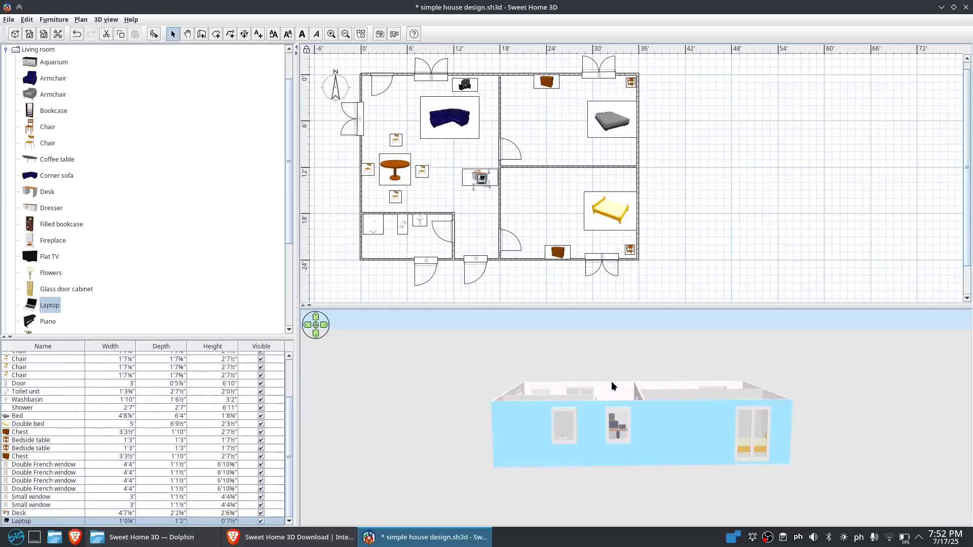
{"action": "left_click_drag", "start_coordinate": [611, 380], "coordinate": [686, 444]}
{"action": "left_click_drag", "start_coordinate": [643, 413], "coordinate": [874, 501]}
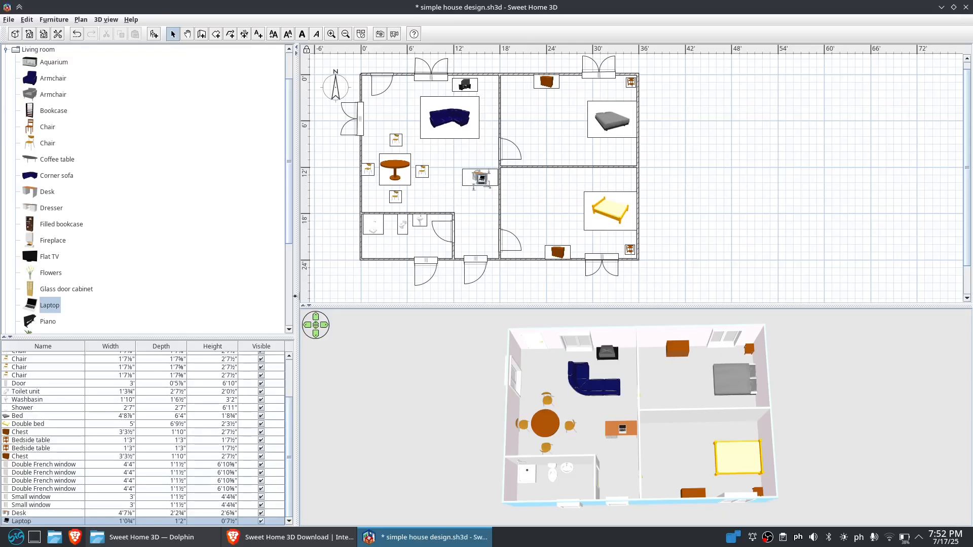
Save the home design
{"action": "left_click", "coordinate": [8, 20]}
{"action": "left_click", "coordinate": [21, 87]}
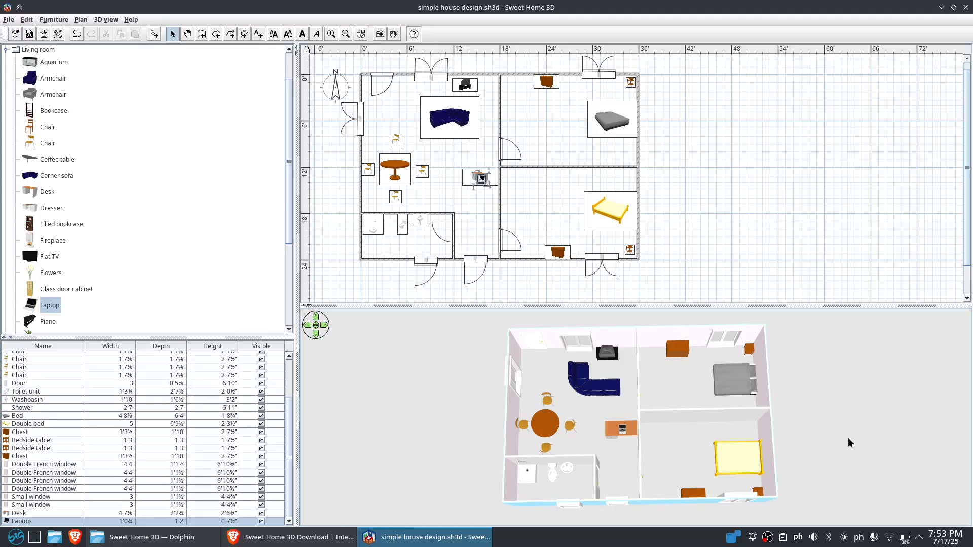
{"action": "left_click_drag", "start_coordinate": [649, 470], "coordinate": [646, 375]}
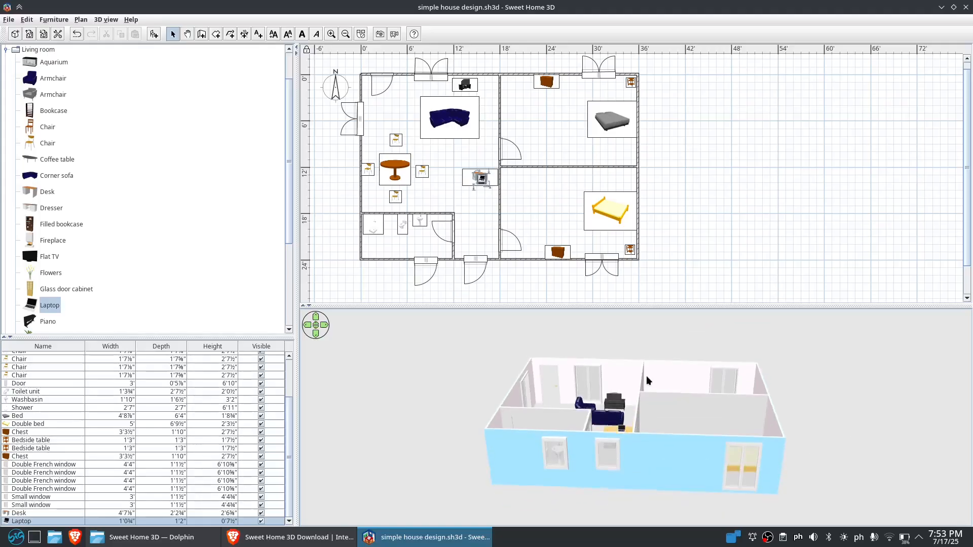